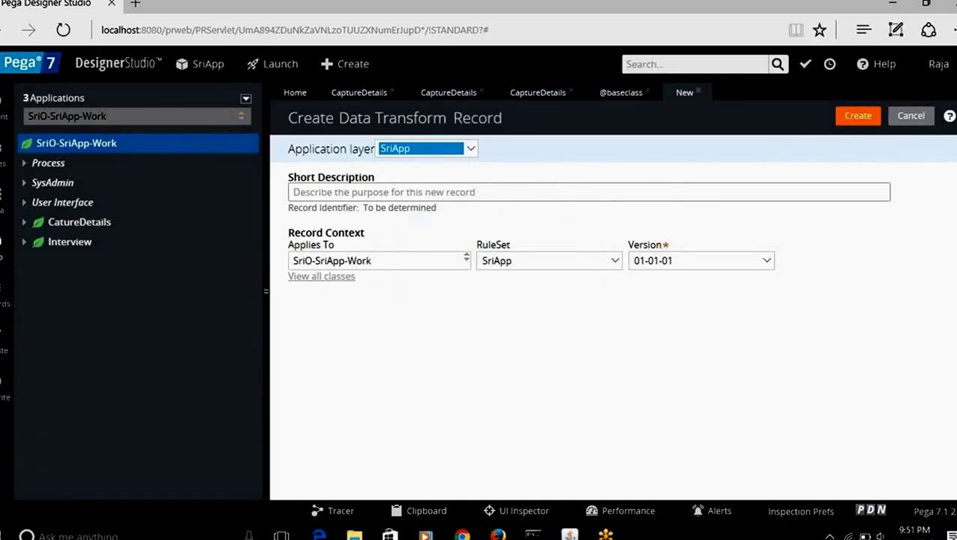
# Step: Enter CaptureDS as the short description and create the data transform record
pyautogui.click(292, 192)
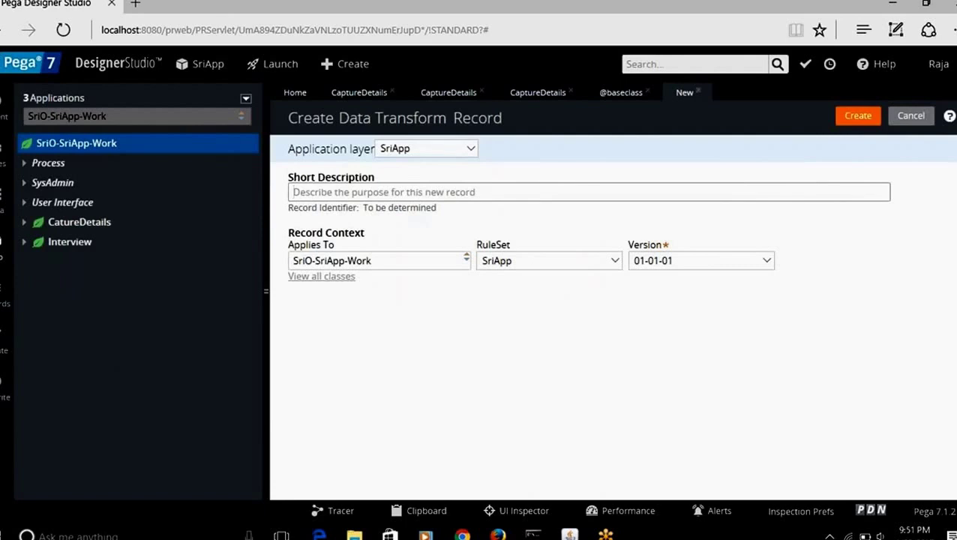
pyautogui.write('Cap')
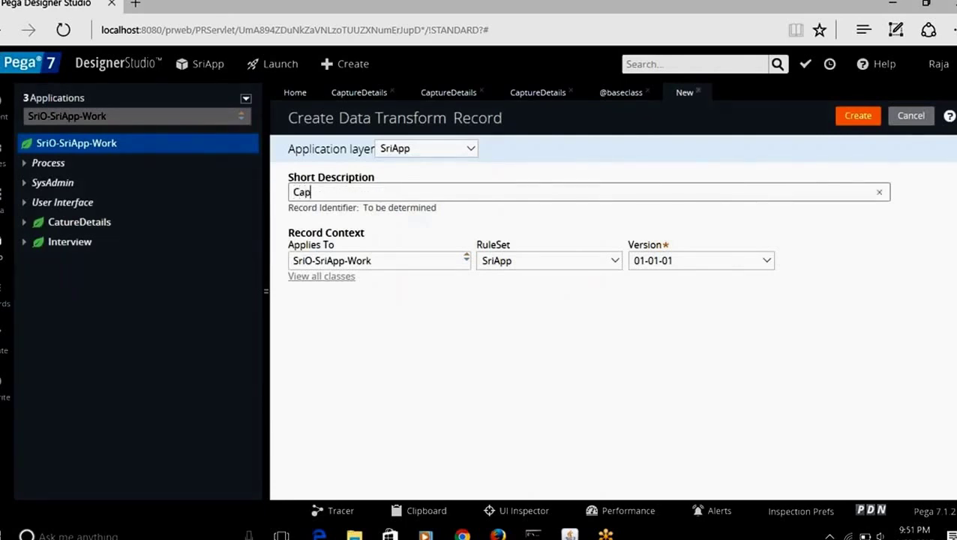
pyautogui.press('BackSpace')
pyautogui.press('BackSpace')
pyautogui.write('LO')
pyautogui.press('BackSpace')
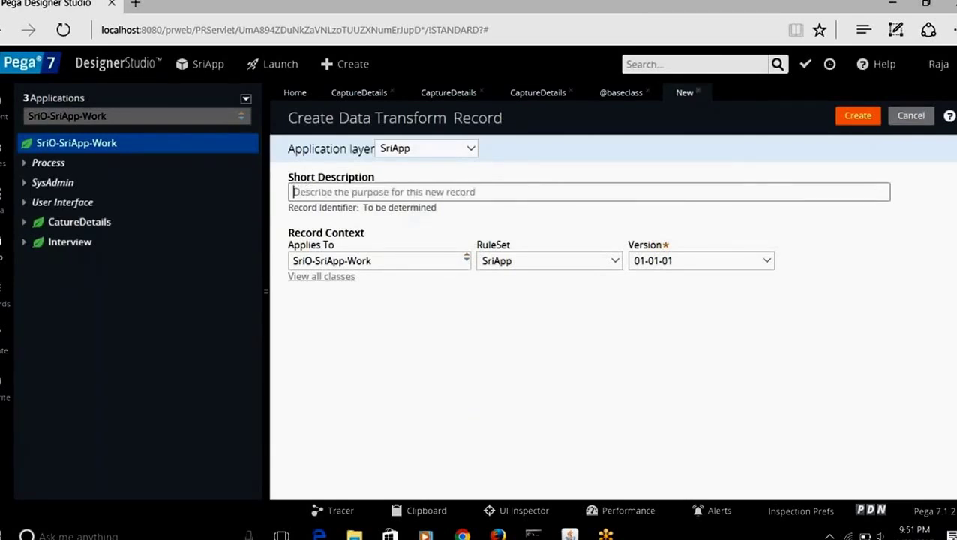
pyautogui.write('CApture')
pyautogui.press('BackSpace')
pyautogui.press('BackSpace')
pyautogui.press('BackSpace')
pyautogui.press('BackSpace')
pyautogui.press('BackSpace')
pyautogui.press('BackSpace')
pyautogui.press('BackSpace')
pyautogui.write('Lo')
pyautogui.press('BackSpace')
pyautogui.press('BackSpace')
pyautogui.press('BackSpace')
pyautogui.write('Ca')
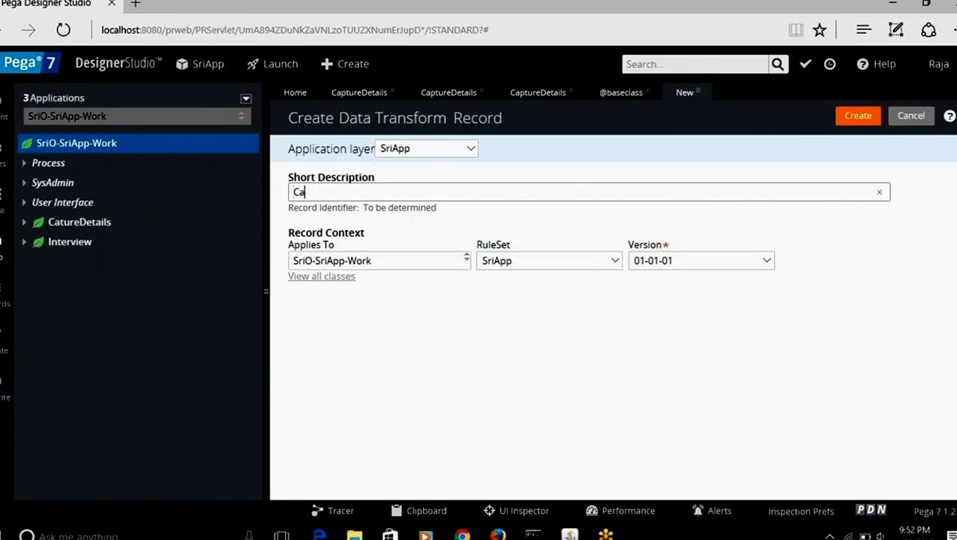
pyautogui.write('ptureDS')
pyautogui.click(856, 117)
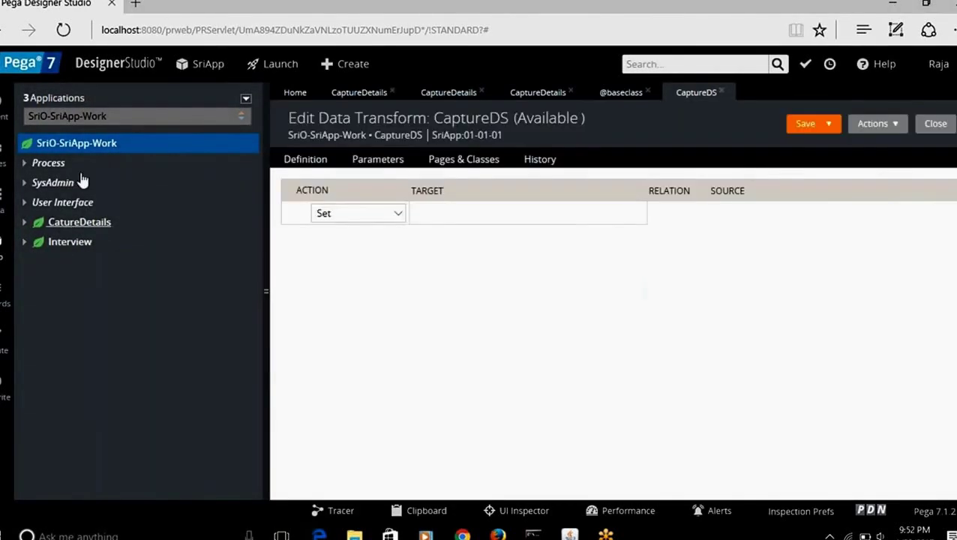
# Step: Refresh all in the App Explorer and switch the explored class to SriO-SriApp
pyautogui.rightClick(107, 153)
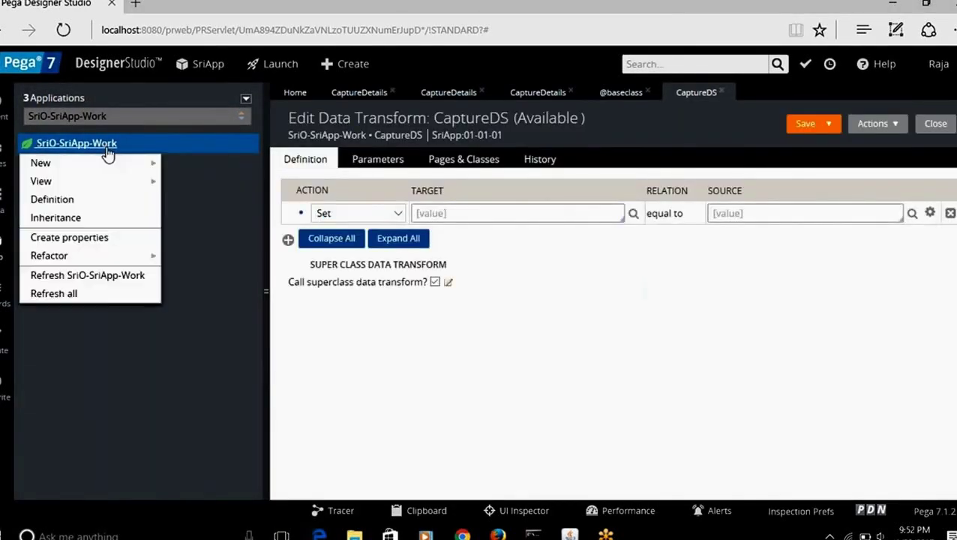
pyautogui.click(77, 295)
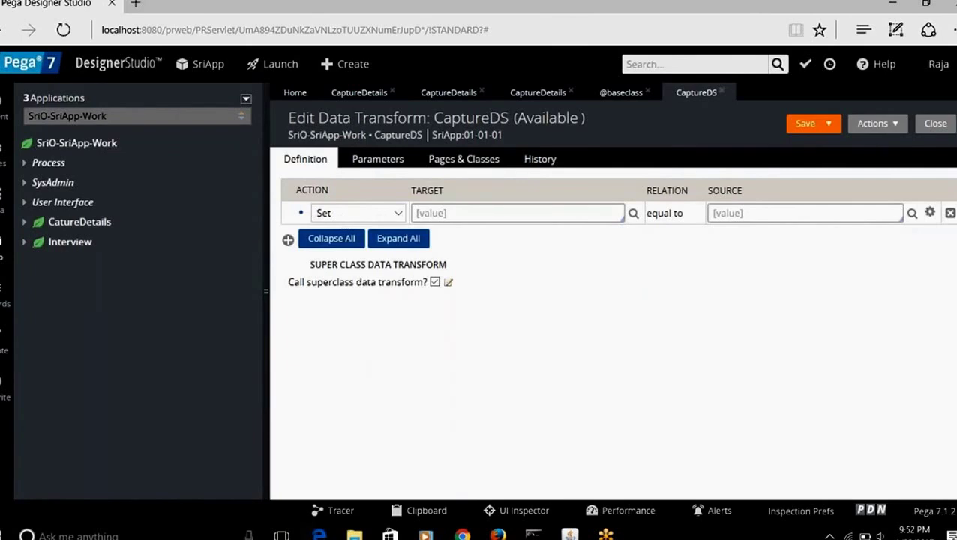
pyautogui.click(177, 114)
pyautogui.press('BackSpace')
pyautogui.press('BackSpace')
pyautogui.press('BackSpace')
pyautogui.press('BackSpace')
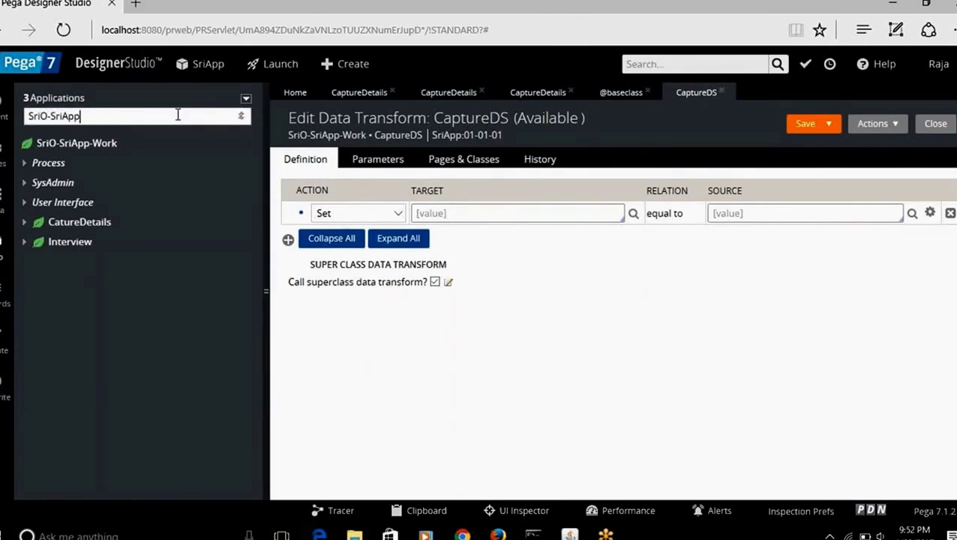
pyautogui.press('Down')
pyautogui.press('Down')
pyautogui.press('Down')
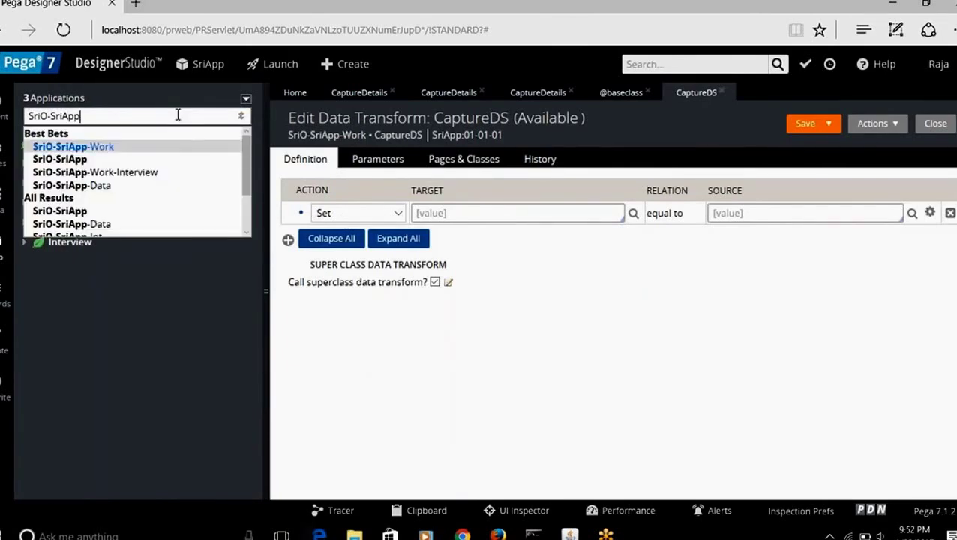
pyautogui.press('Return')
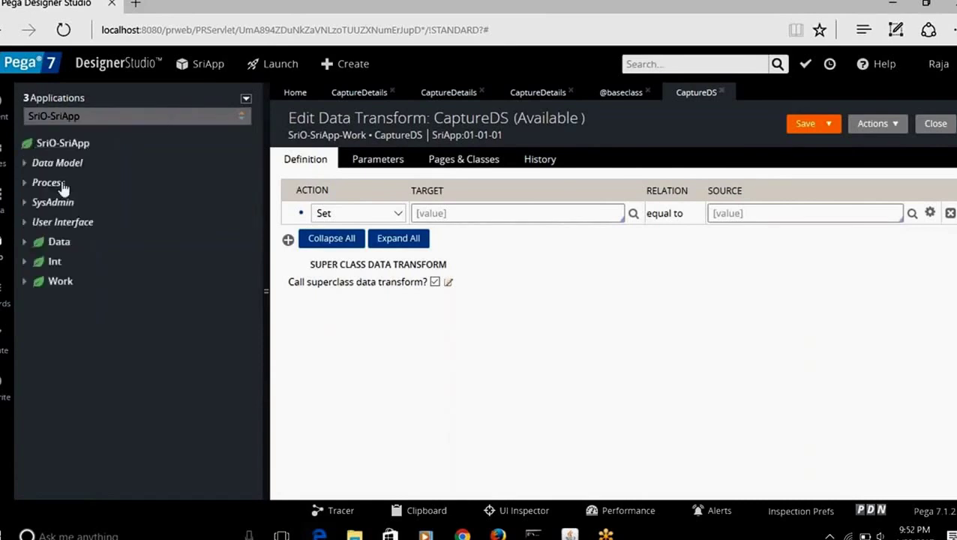
# Step: Browse SriO-SriApp's Data Model properties, then switch the explorer back to SriO-SriApp-Work
pyautogui.click(25, 165)
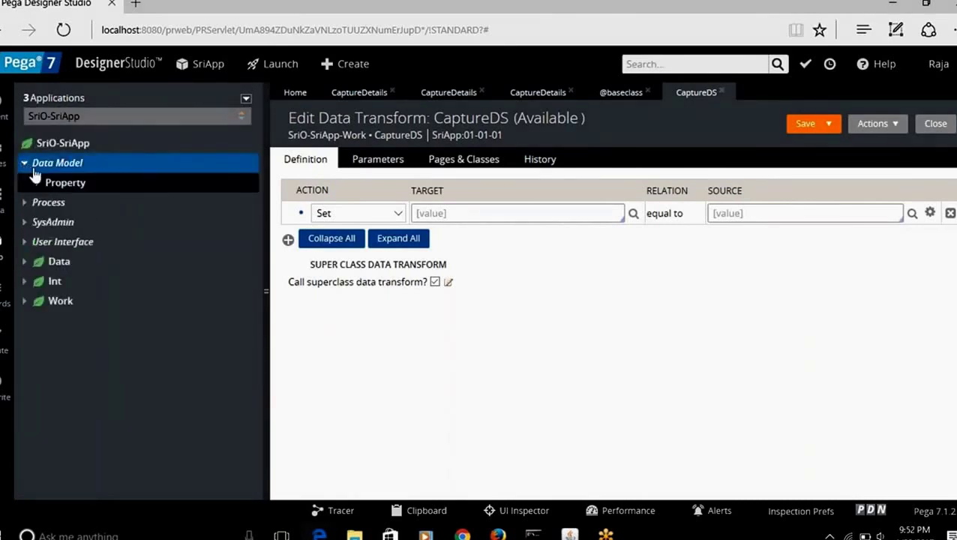
pyautogui.click(37, 184)
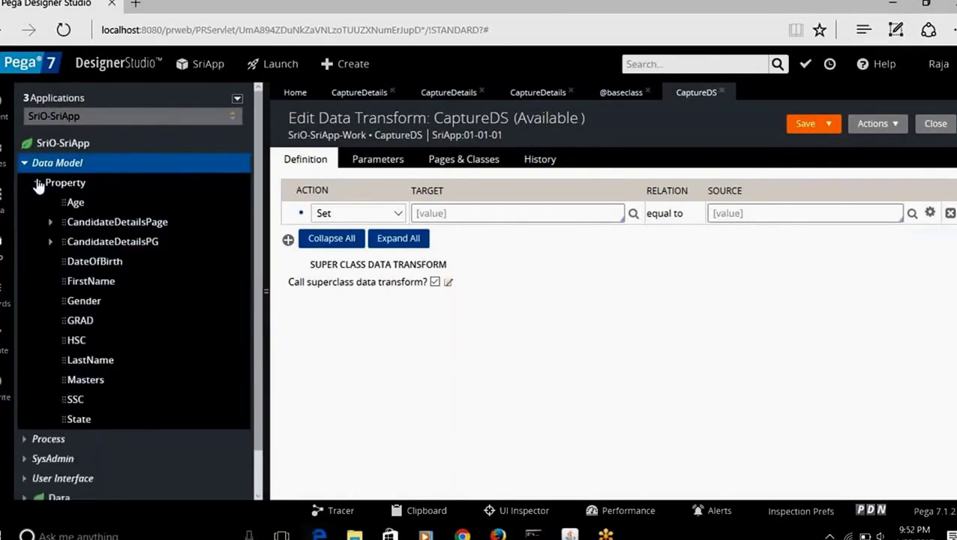
pyautogui.click(26, 165)
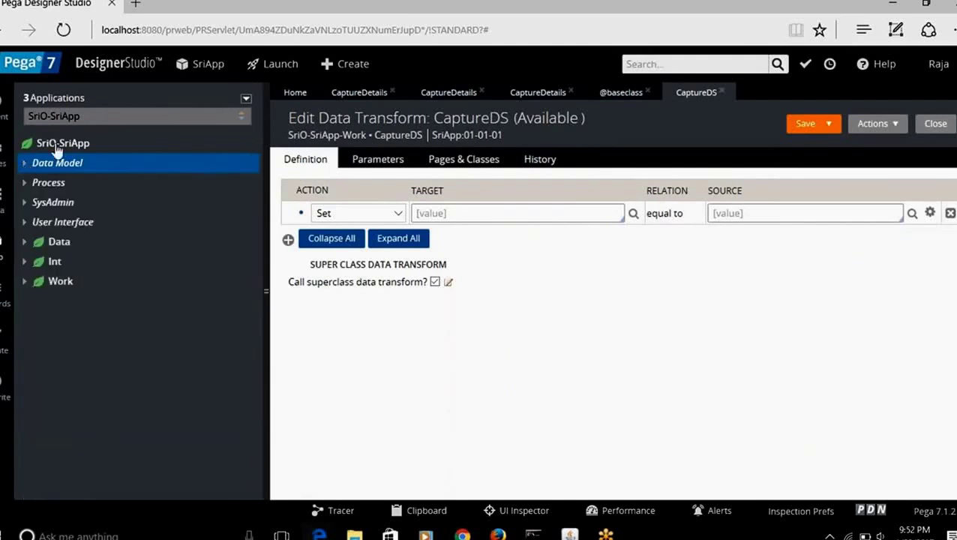
pyautogui.click(107, 115)
pyautogui.write('-')
pyautogui.press('Down')
pyautogui.press('Return')
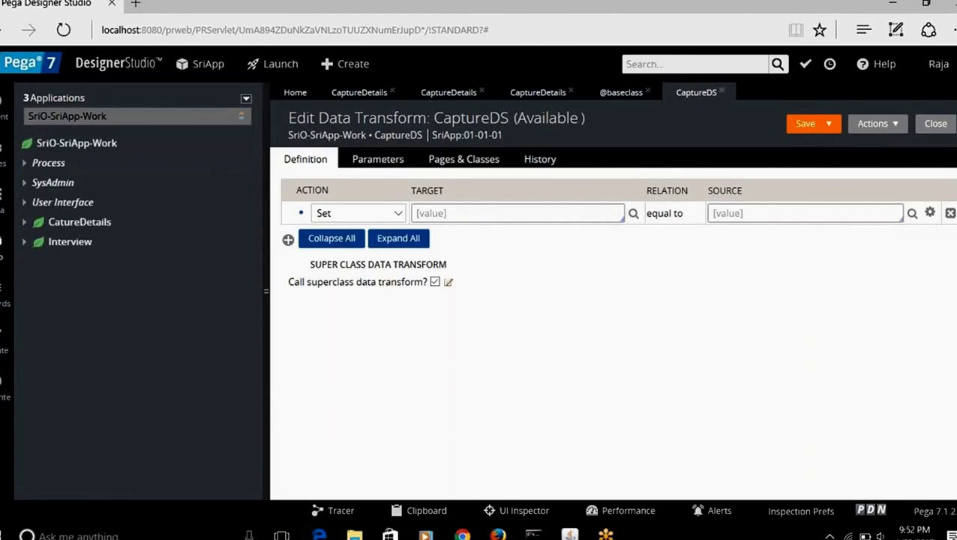
# Step: Save CaptureDS, getting the blank-Target error, and keep Set as the step action
pyautogui.click(804, 125)
pyautogui.rightClick(110, 149)
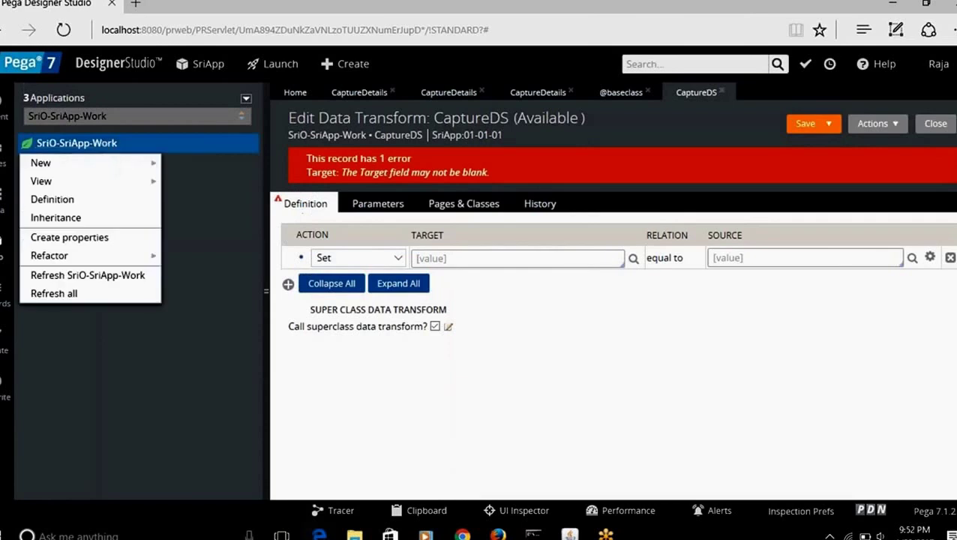
pyautogui.click(552, 358)
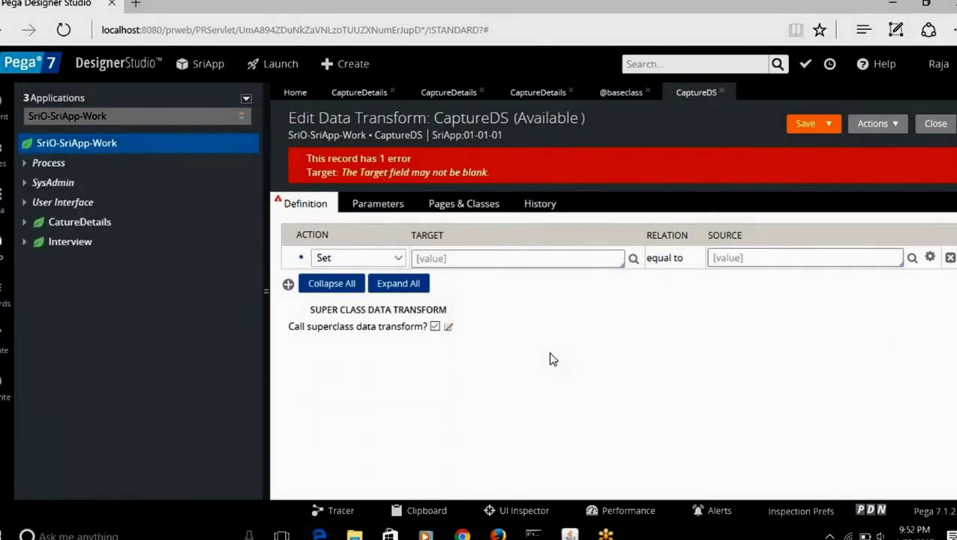
pyautogui.click(471, 259)
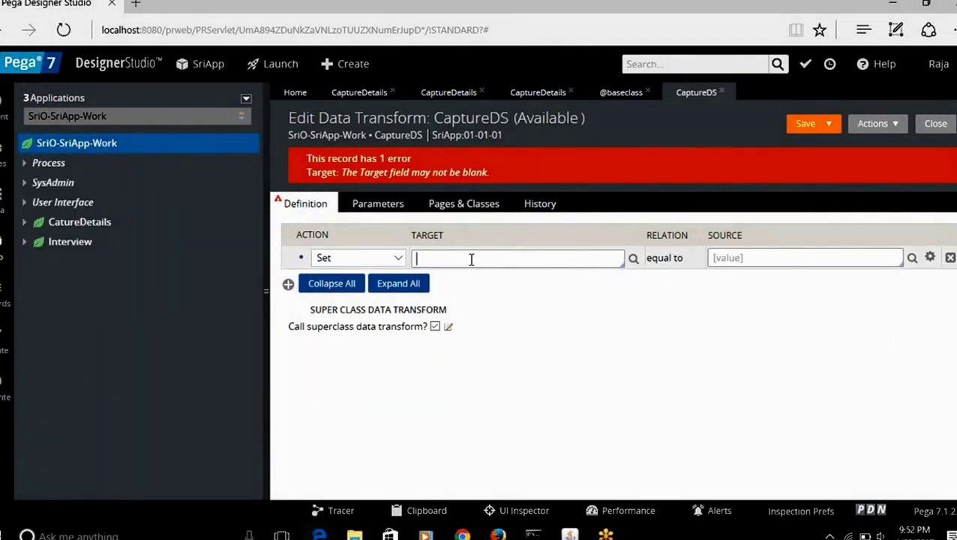
pyautogui.click(398, 259)
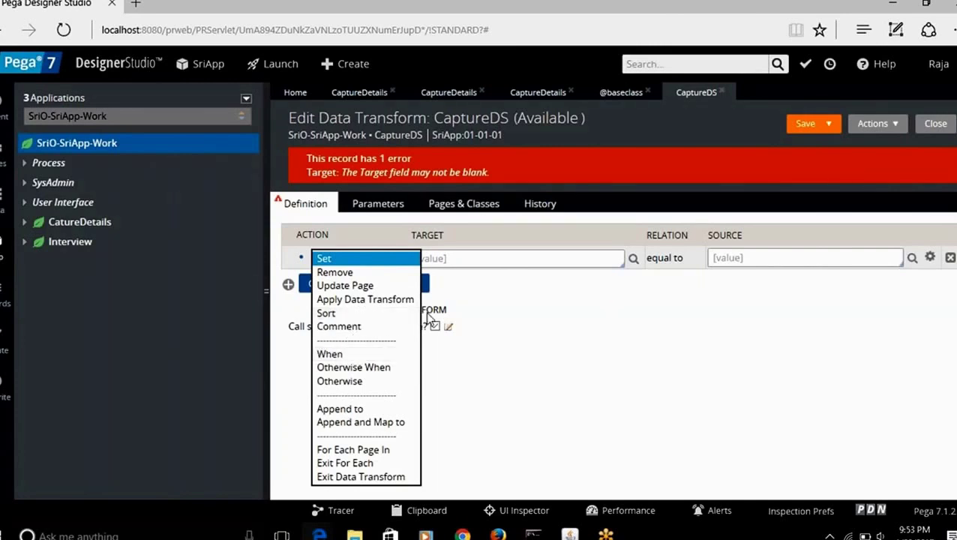
pyautogui.click(456, 256)
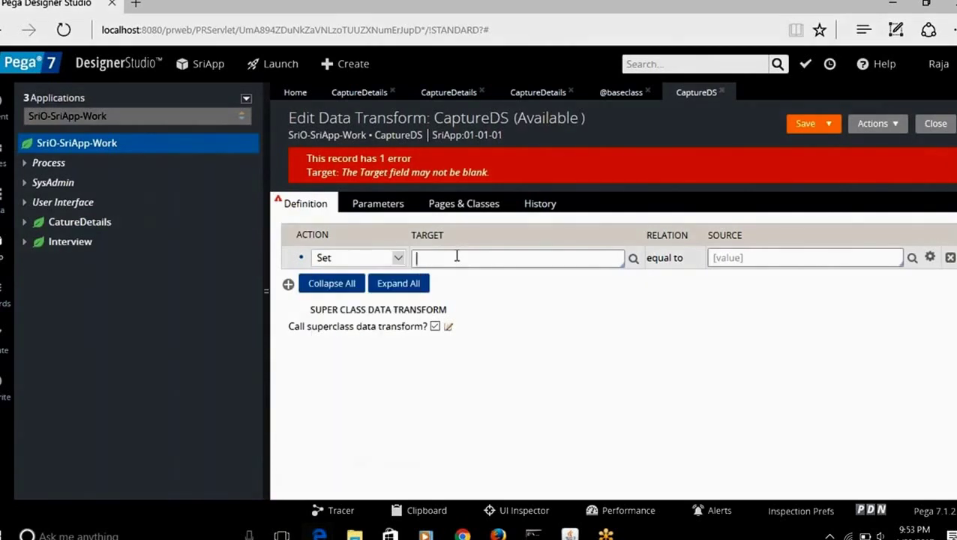
pyautogui.click(646, 95)
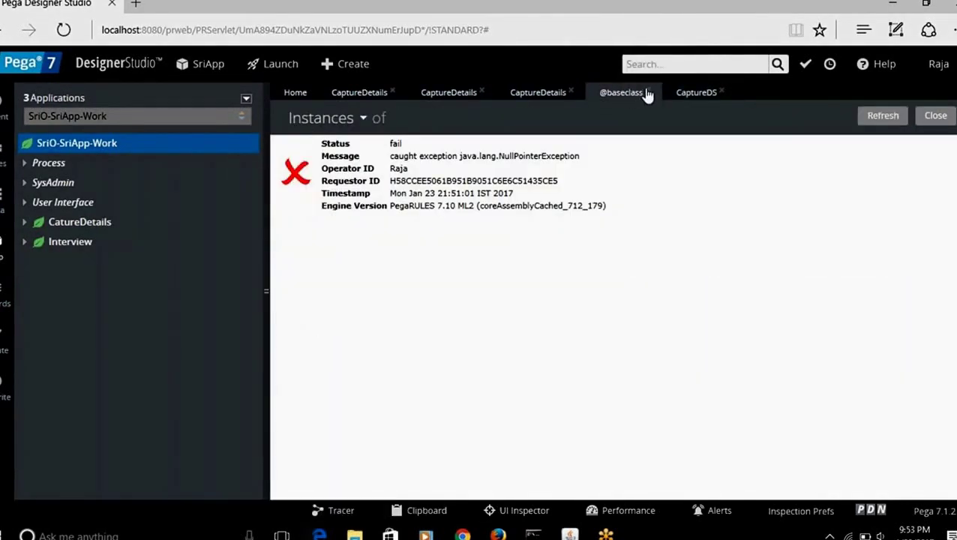
pyautogui.click(648, 92)
pyautogui.click(549, 99)
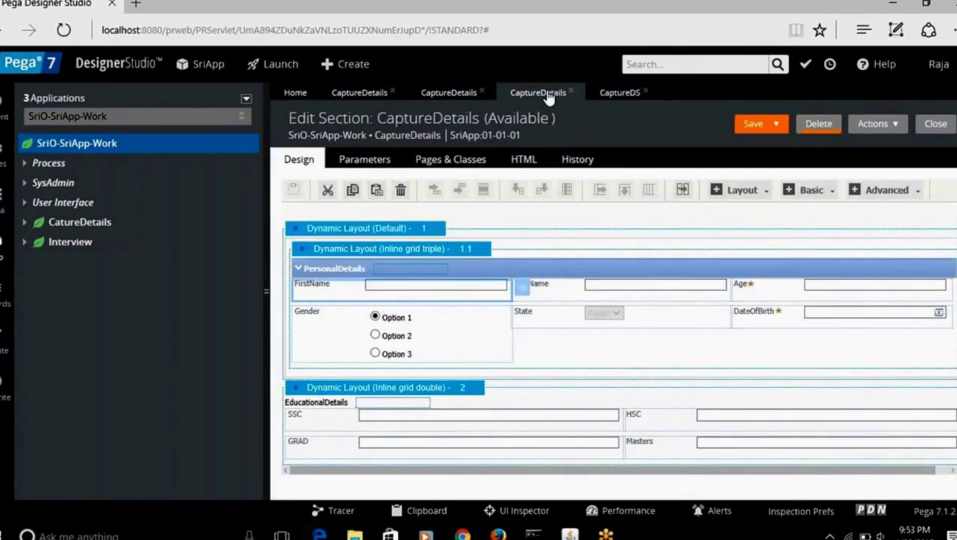
pyautogui.click(619, 96)
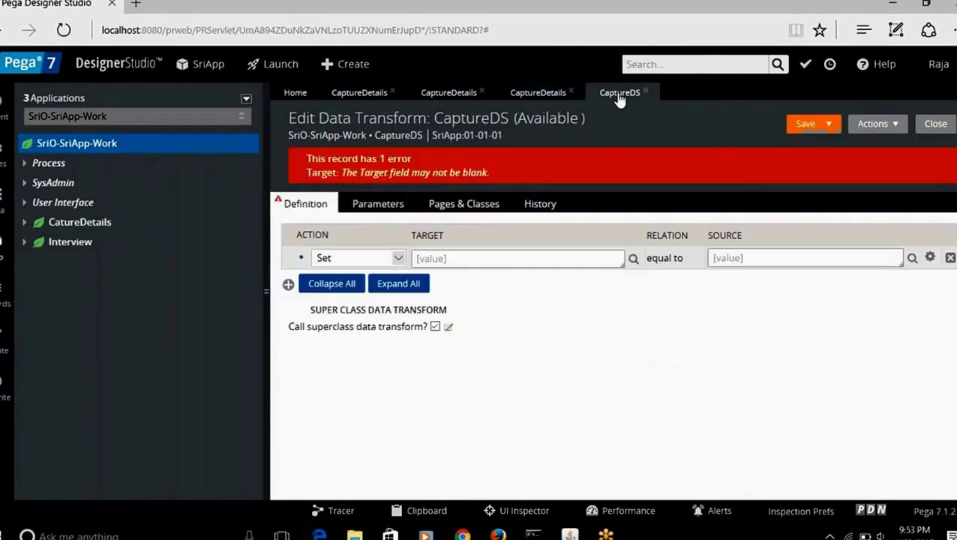
# Step: Set the first step to .FirstName equal to "PLease enter Name" and add a second row
pyautogui.click(442, 258)
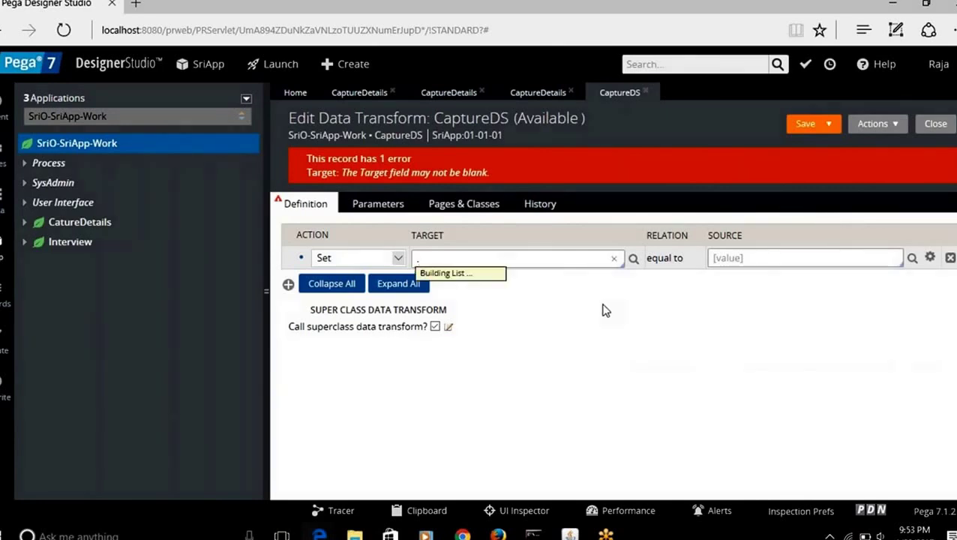
pyautogui.press('Down')
pyautogui.press('Down')
pyautogui.press('Down')
pyautogui.press('Down')
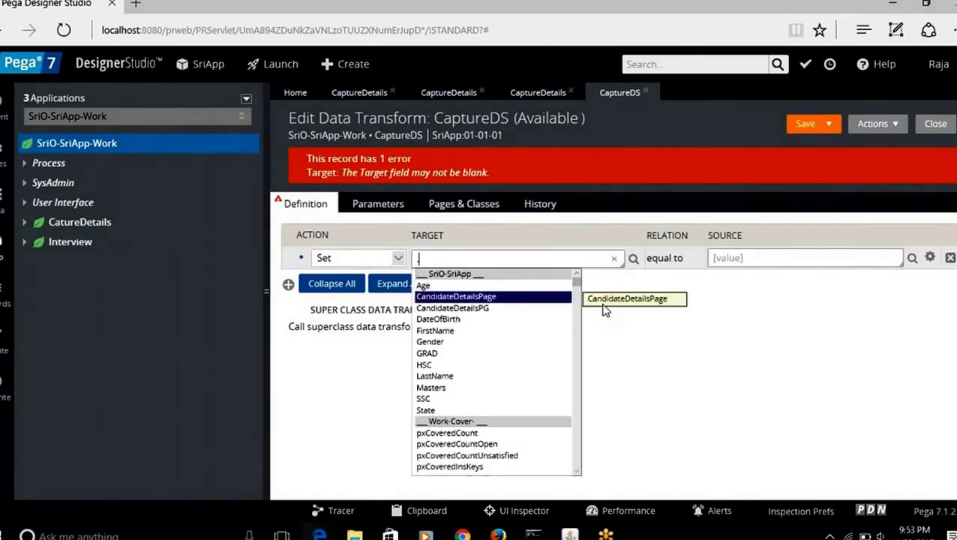
pyautogui.press('Down')
pyautogui.press('Return')
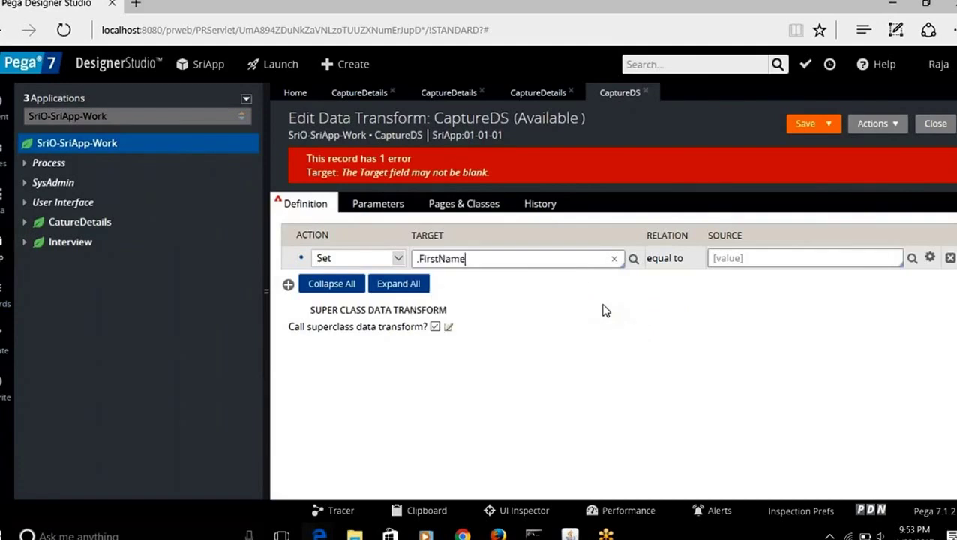
pyautogui.click(743, 259)
pyautogui.write('"')
pyautogui.write('PLease enter')
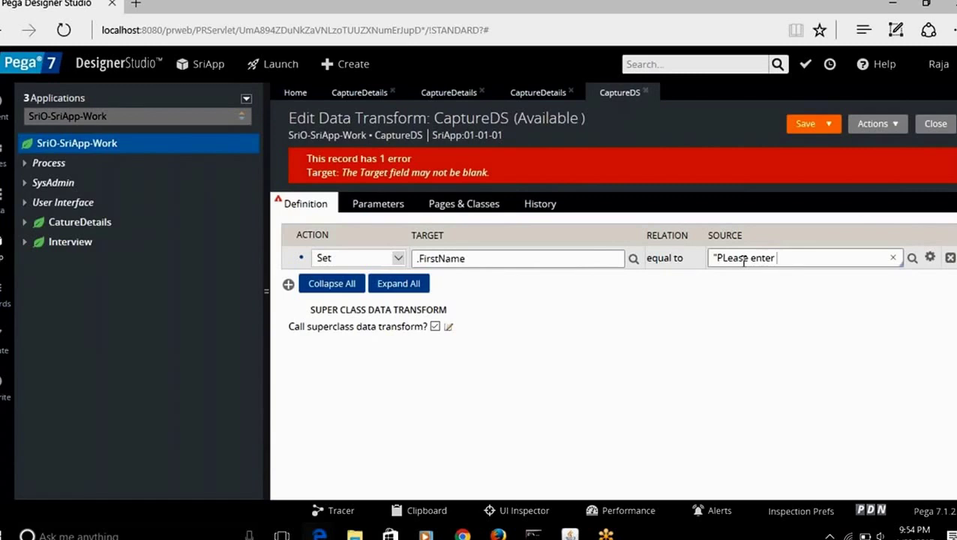
pyautogui.write(' Name"')
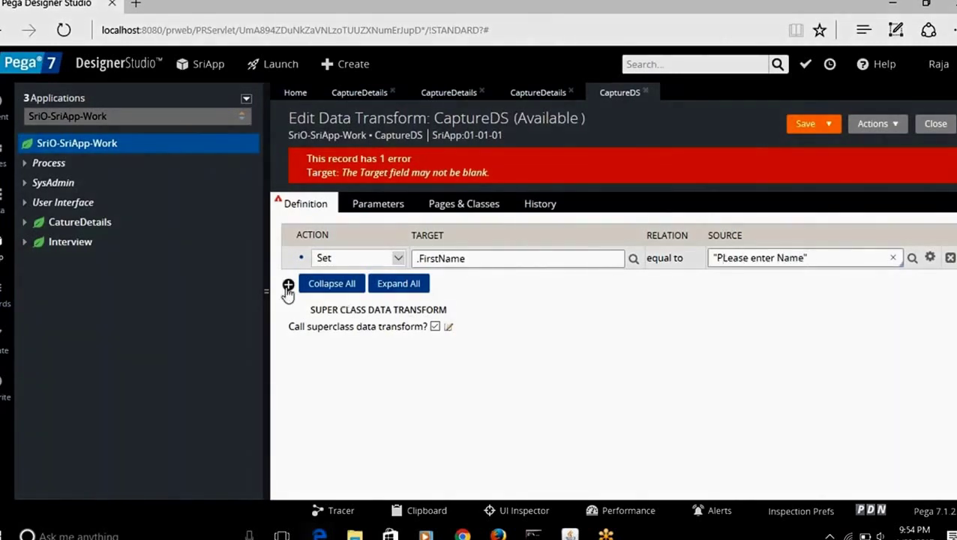
pyautogui.click(288, 288)
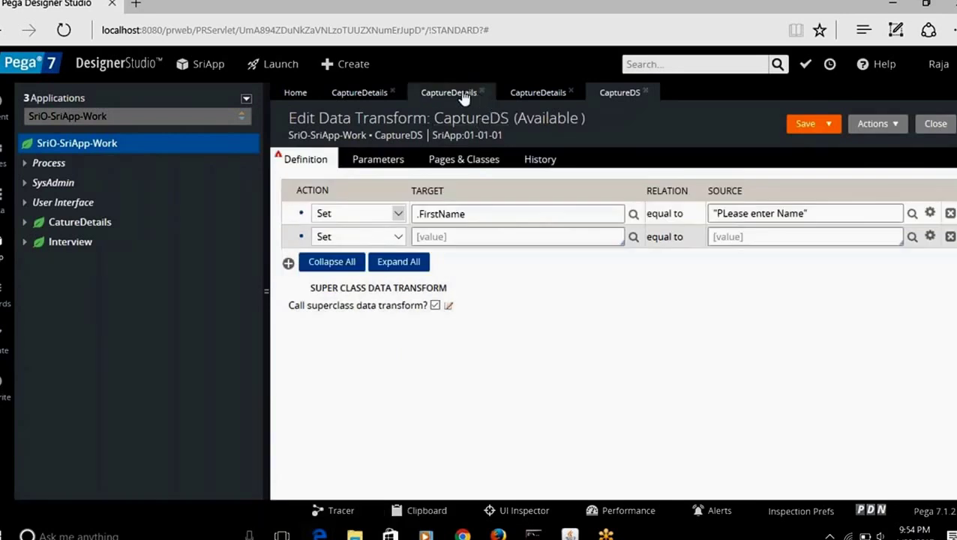
pyautogui.click(459, 94)
# Step: In the CaptureDetails section, check the Gender cell, then open the State dropdown cell's settings
pyautogui.click(525, 93)
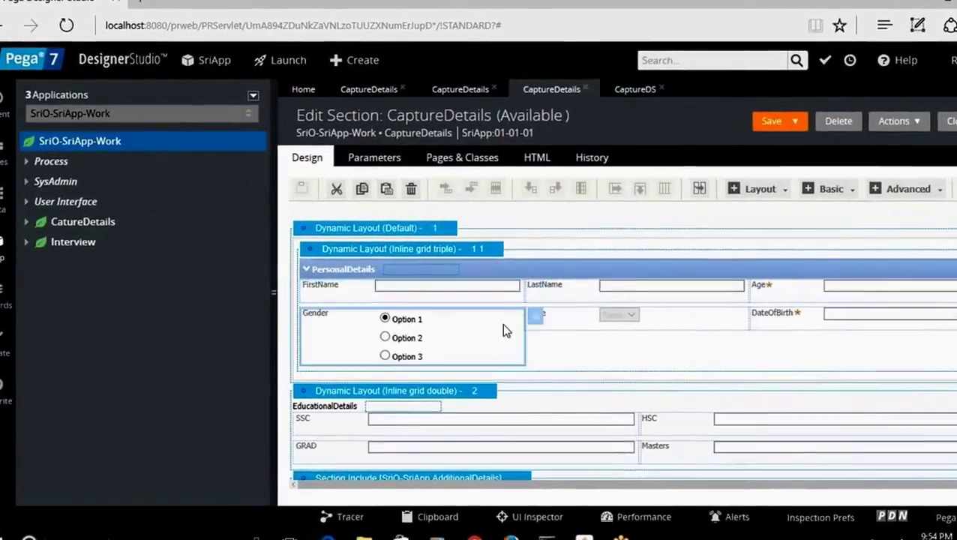
pyautogui.click(547, 322)
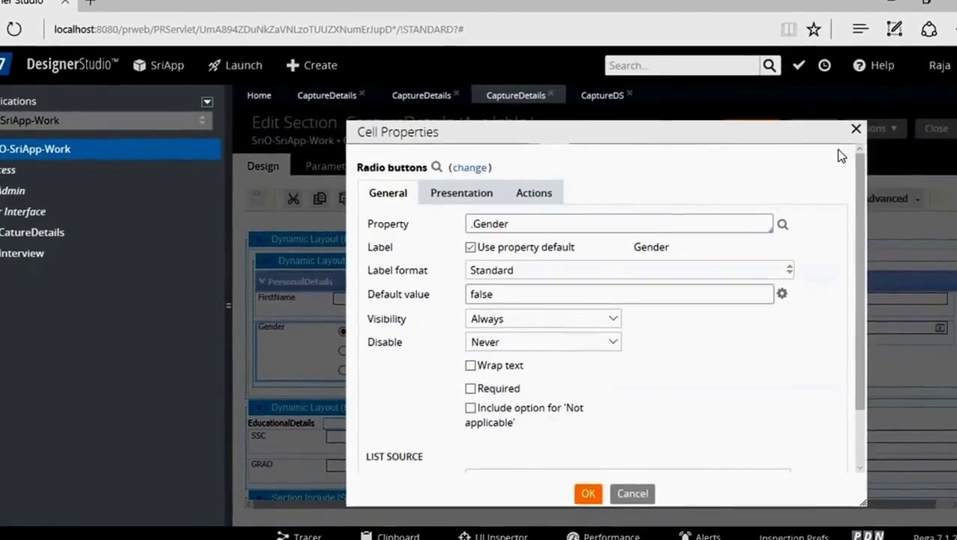
pyautogui.click(856, 130)
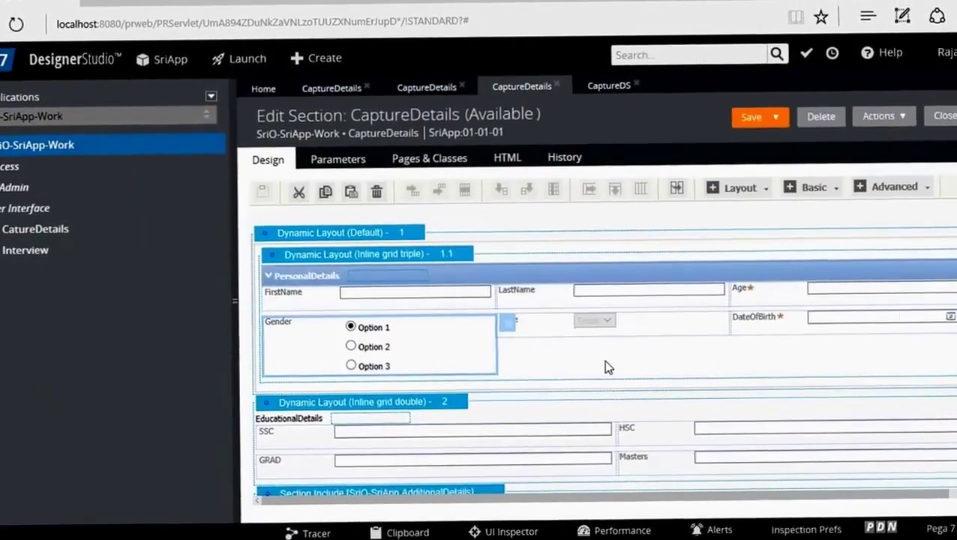
pyautogui.click(650, 341)
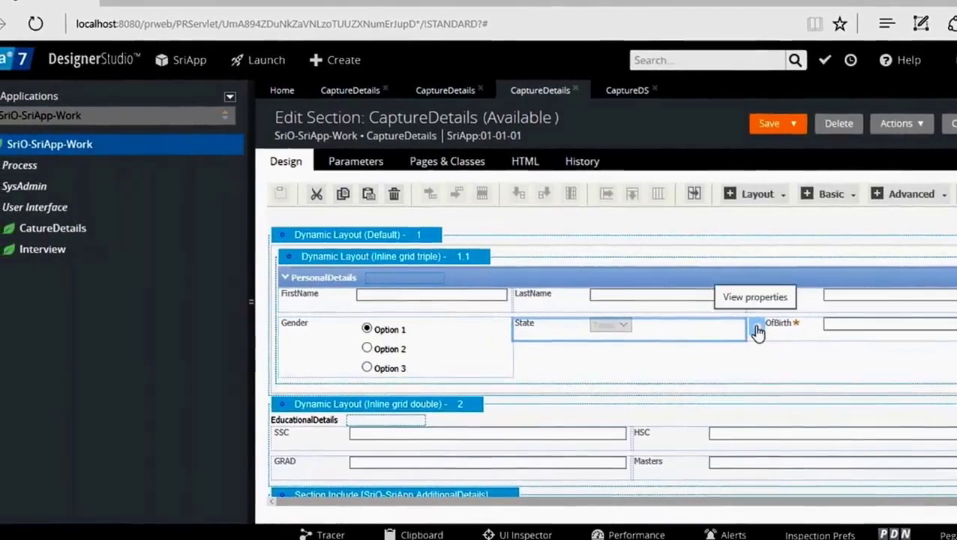
pyautogui.click(773, 328)
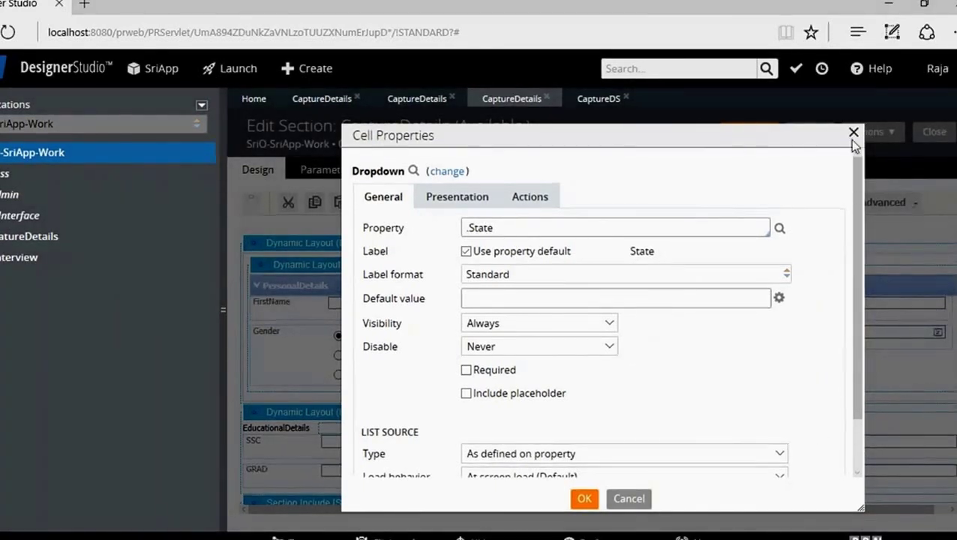
pyautogui.scroll(-2, 855, 436)
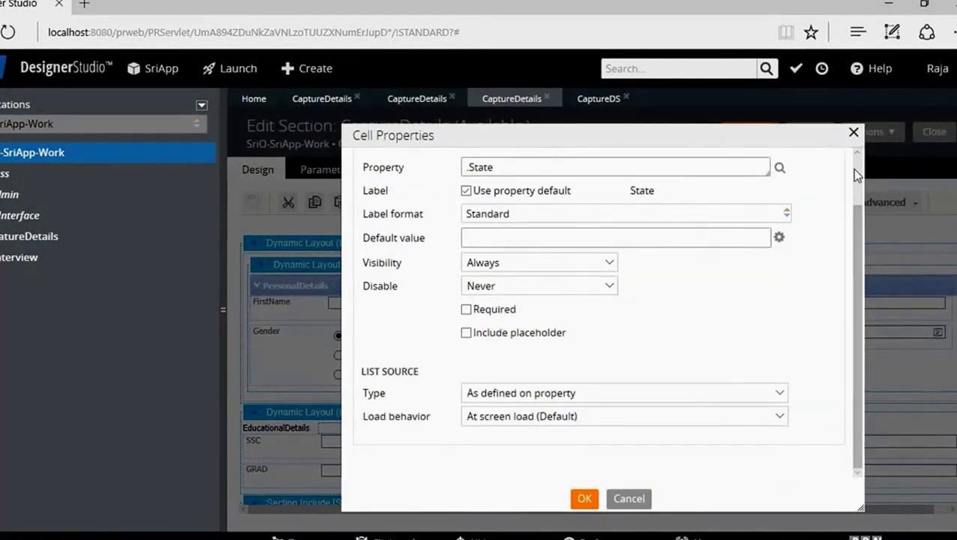
pyautogui.scroll(2, 853, 169)
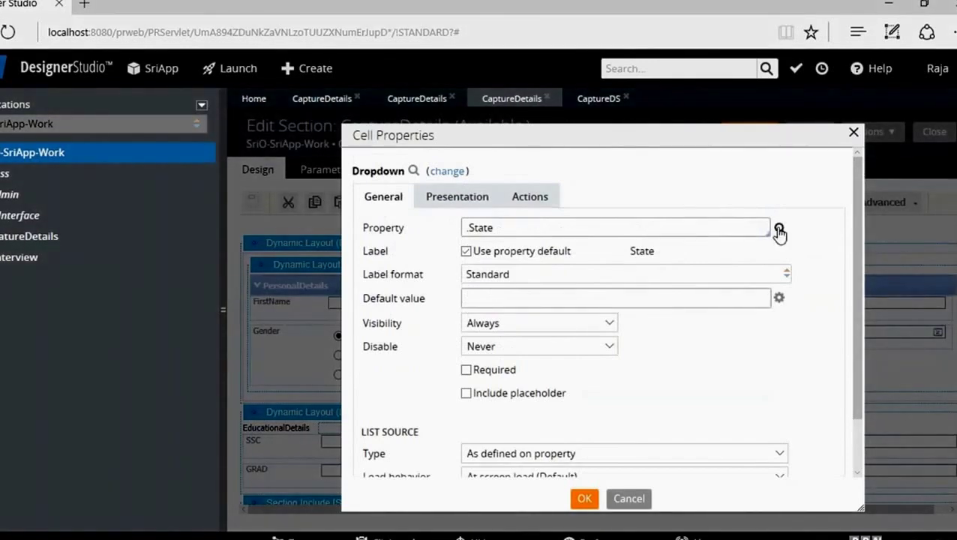
# Step: Open the State property rule and view its Table Values: Texas, ARZ, NJY, CAL, FL
pyautogui.click(779, 228)
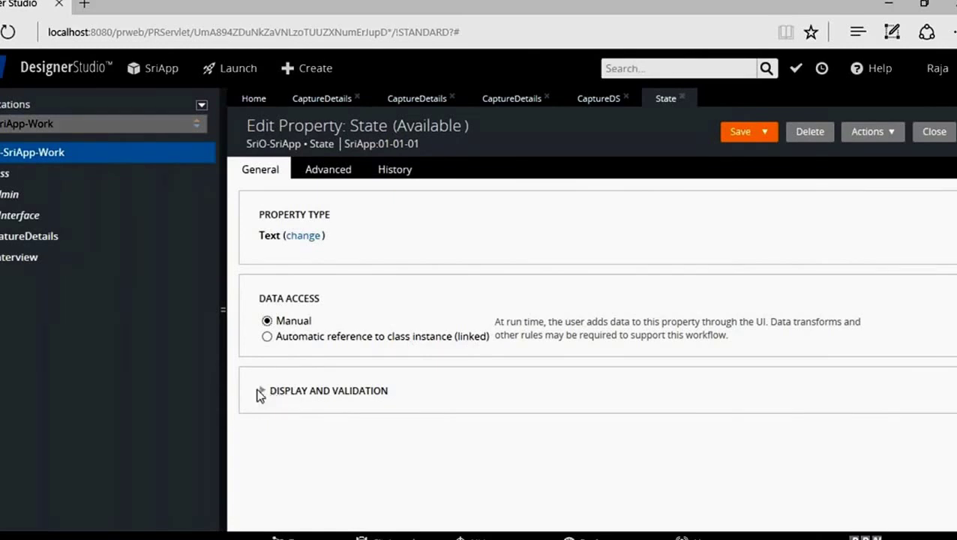
pyautogui.click(262, 393)
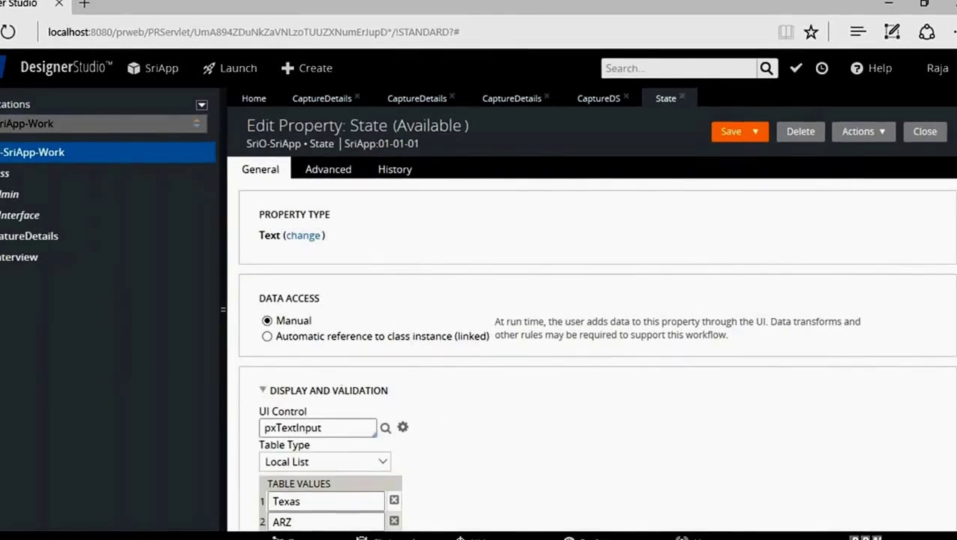
pyautogui.scroll(-1, 331, 391)
pyautogui.scroll(-2, 590, 315)
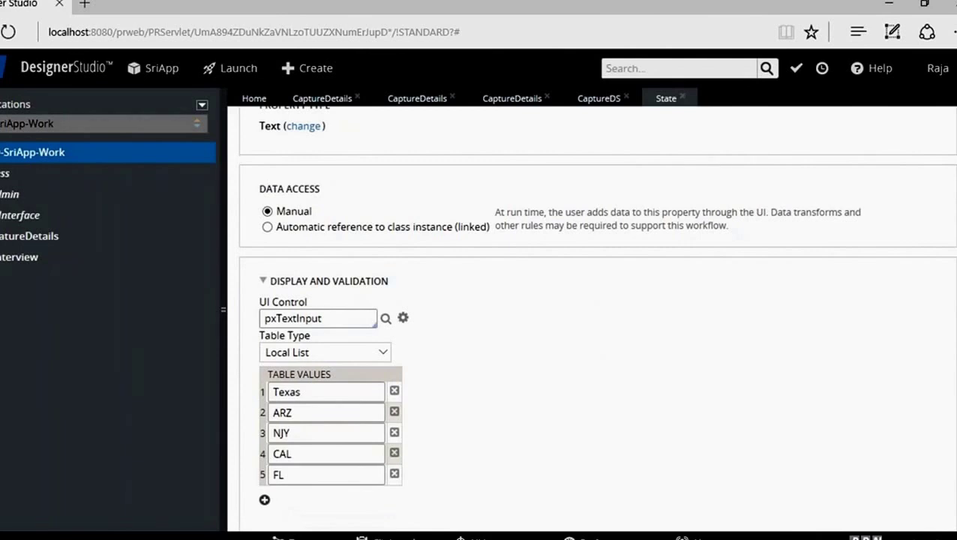
pyautogui.scroll(3, 640, 150)
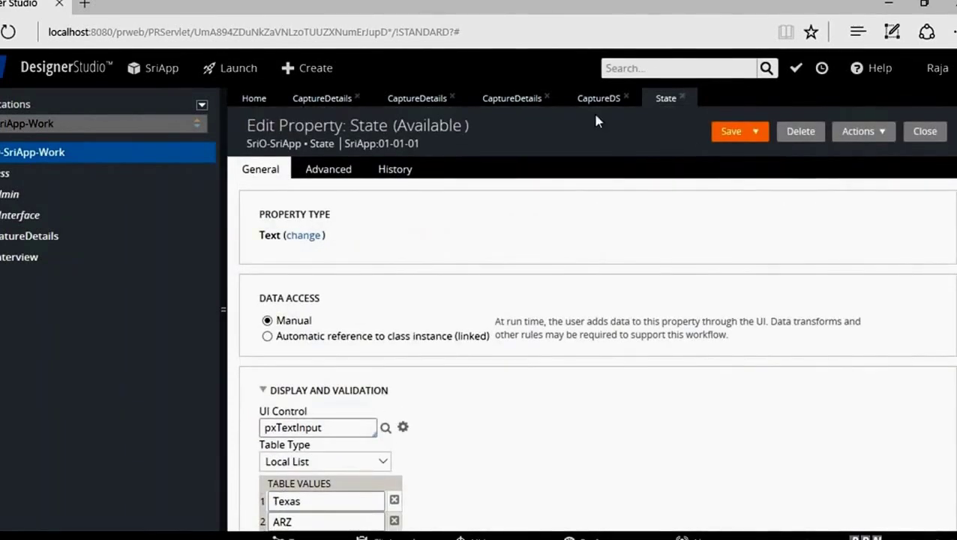
# Step: In CaptureDS, set the second row to .State equal to "FL"
pyautogui.click(598, 97)
pyautogui.click(458, 250)
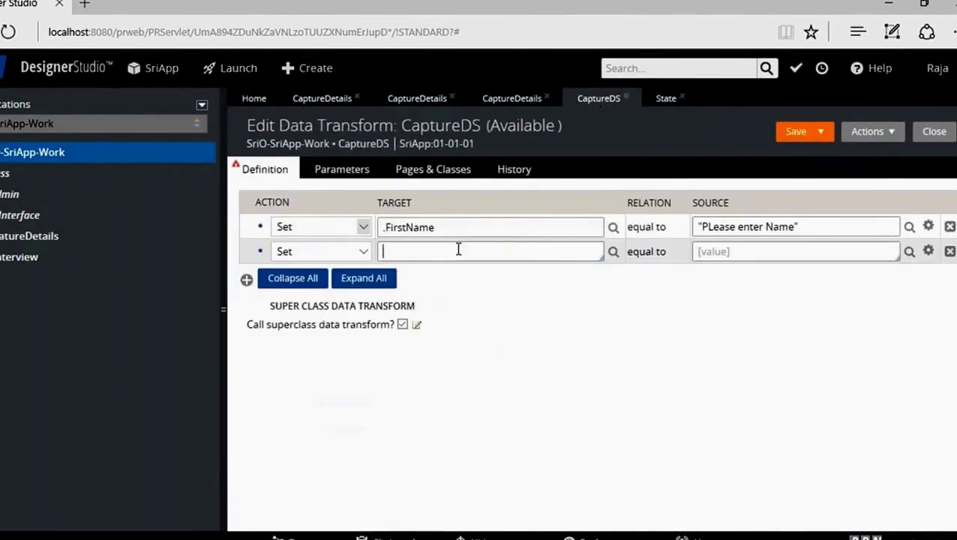
pyautogui.write('.')
pyautogui.press('Down')
pyautogui.press('Down')
pyautogui.press('Down')
pyautogui.press('Down')
pyautogui.press('Down')
pyautogui.press('Down')
pyautogui.press('Down')
pyautogui.press('Down')
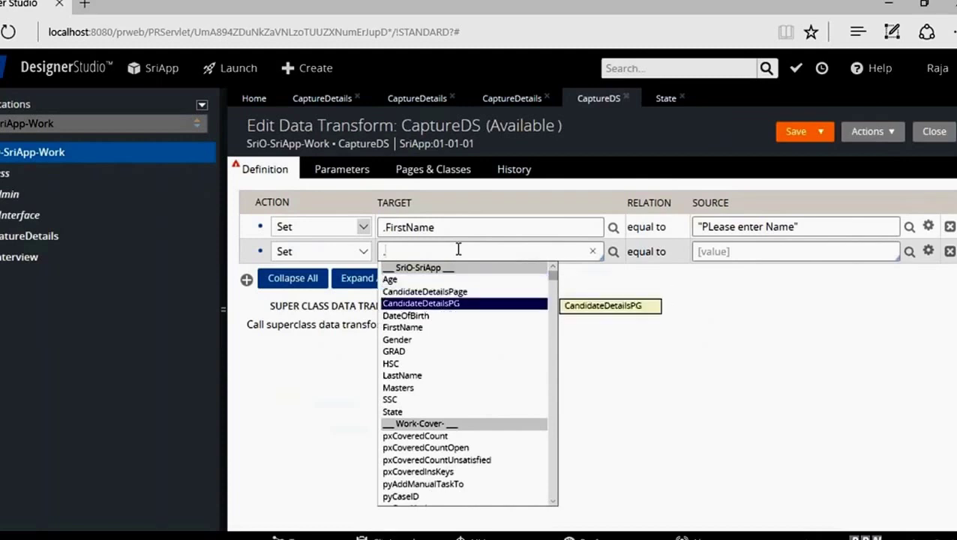
pyautogui.press('Down')
pyautogui.press('Down')
pyautogui.press('Down')
pyautogui.press('Down')
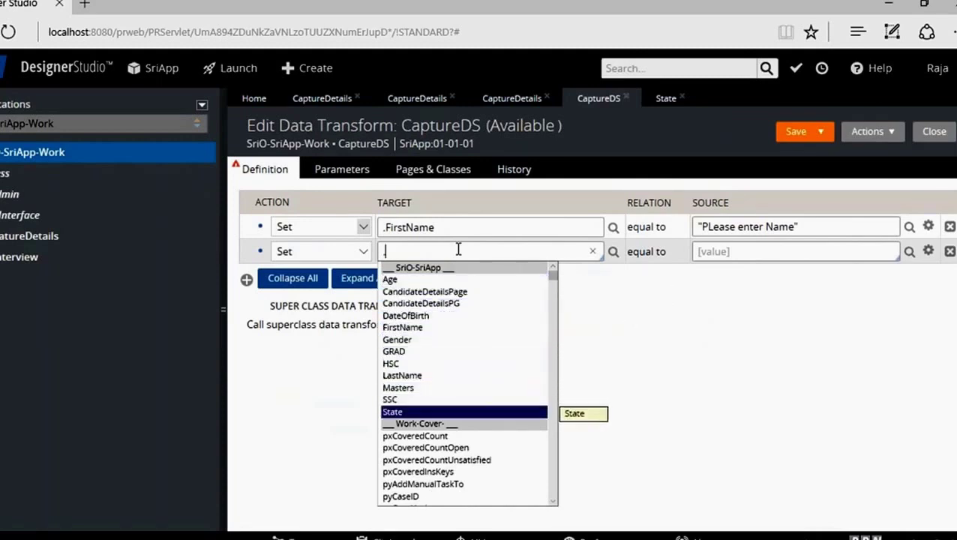
pyautogui.press('Return')
pyautogui.click(741, 252)
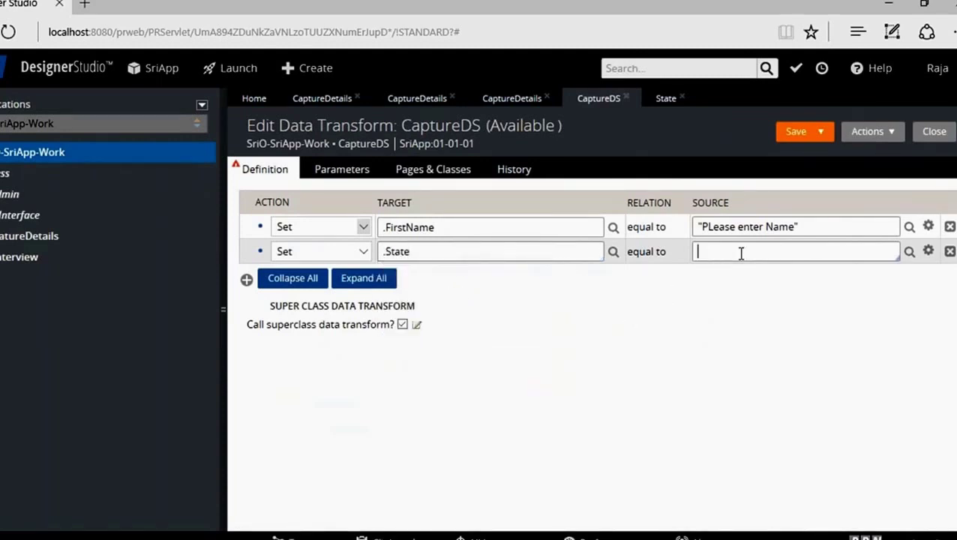
pyautogui.write('"FL')
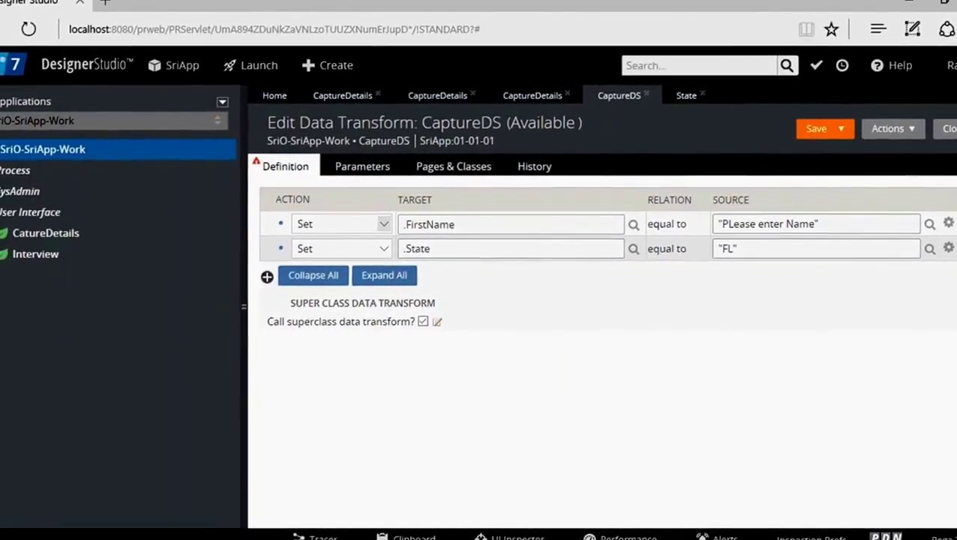
pyautogui.click(267, 276)
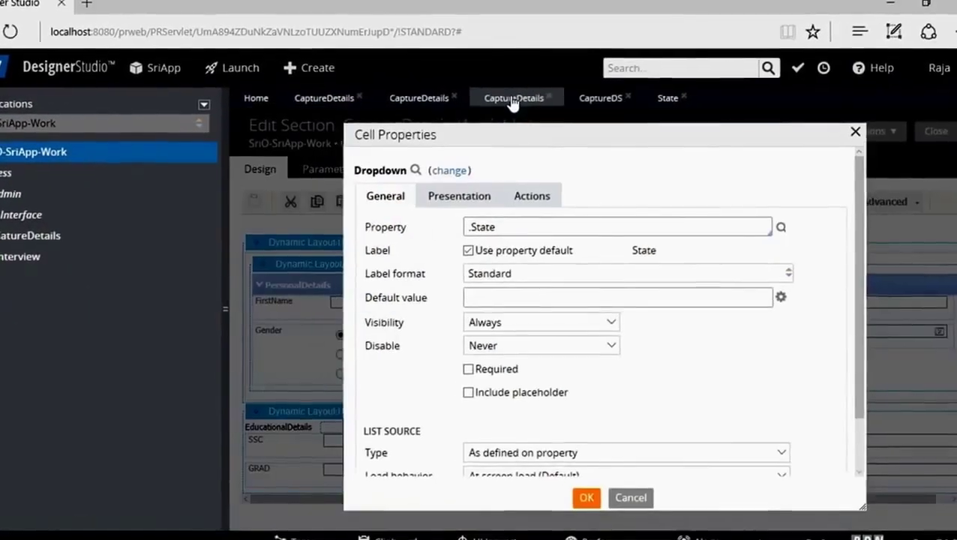
# Step: Confirm the State cell properties with OK and close the State property tab
pyautogui.click(587, 492)
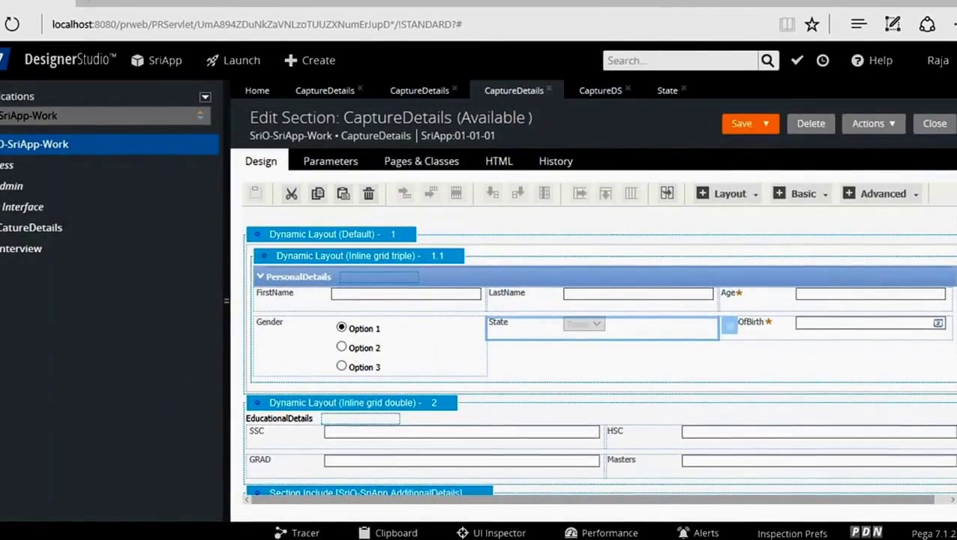
pyautogui.scroll(-3, 600, 348)
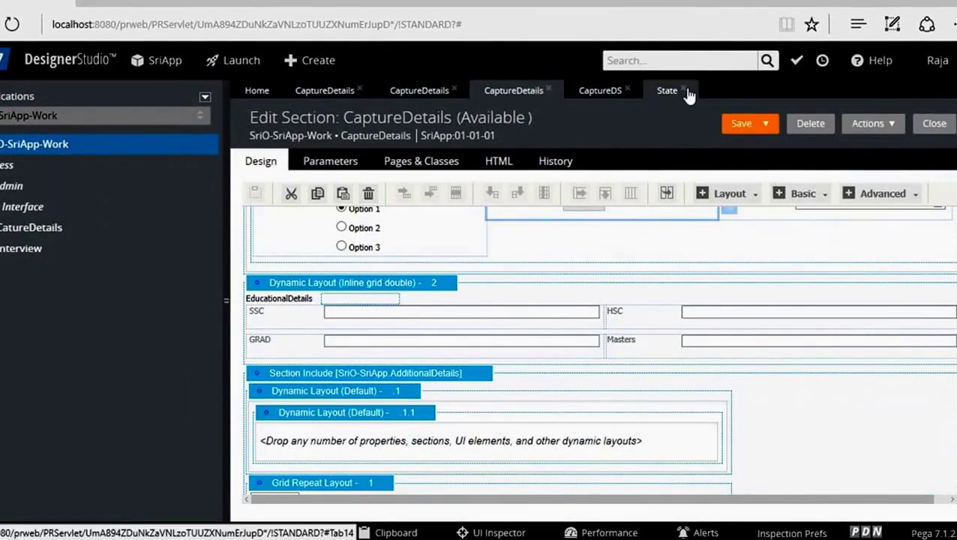
pyautogui.click(667, 91)
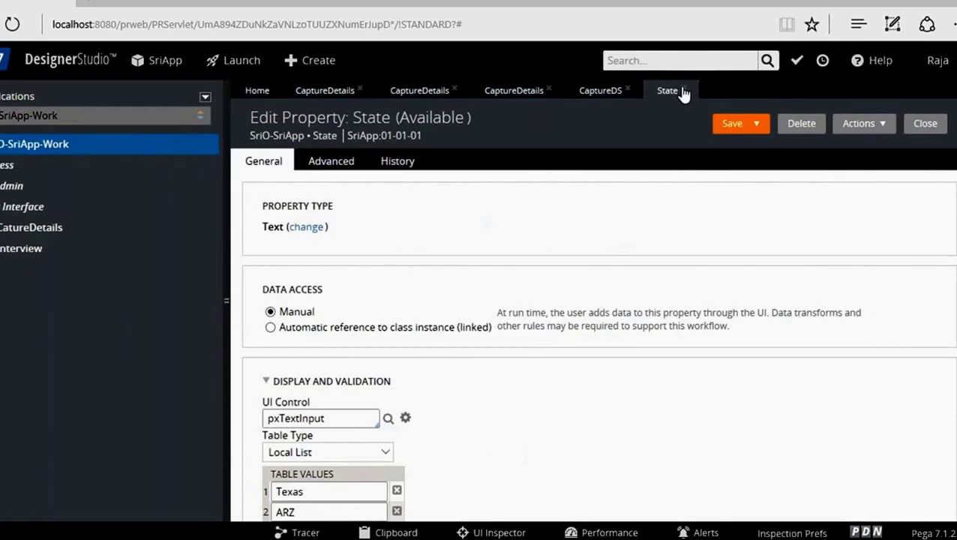
pyautogui.click(685, 89)
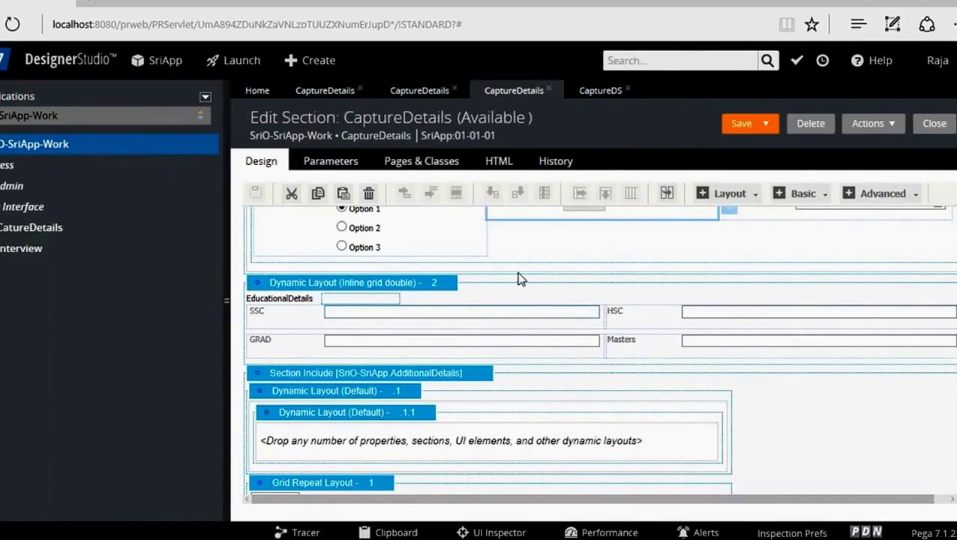
# Step: Inspect and close the cell properties of the SSC and GRAD fields
pyautogui.click(578, 315)
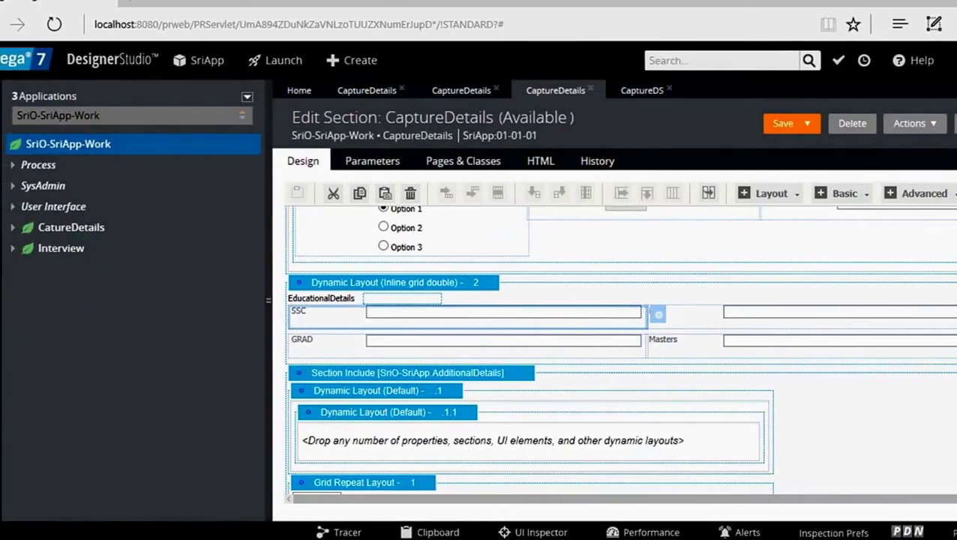
pyautogui.click(619, 315)
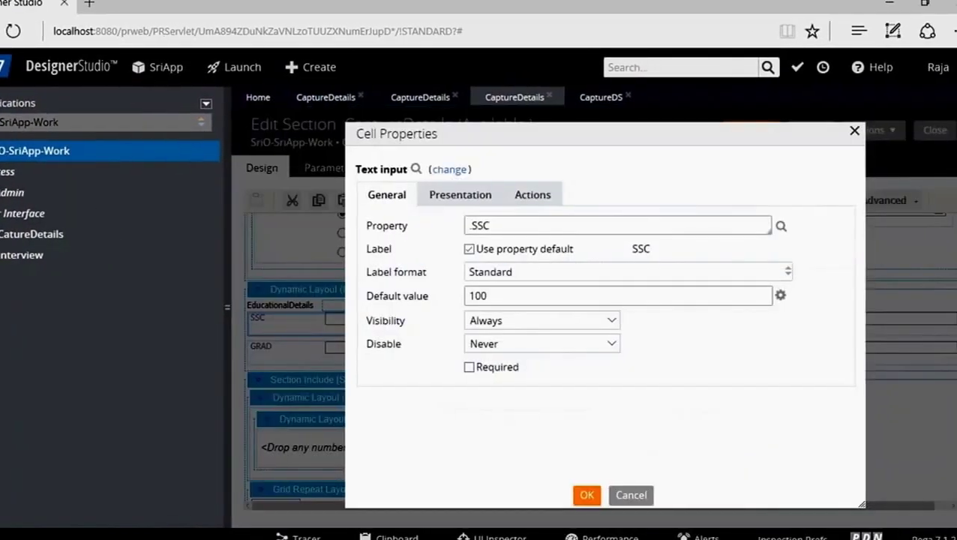
pyautogui.click(857, 133)
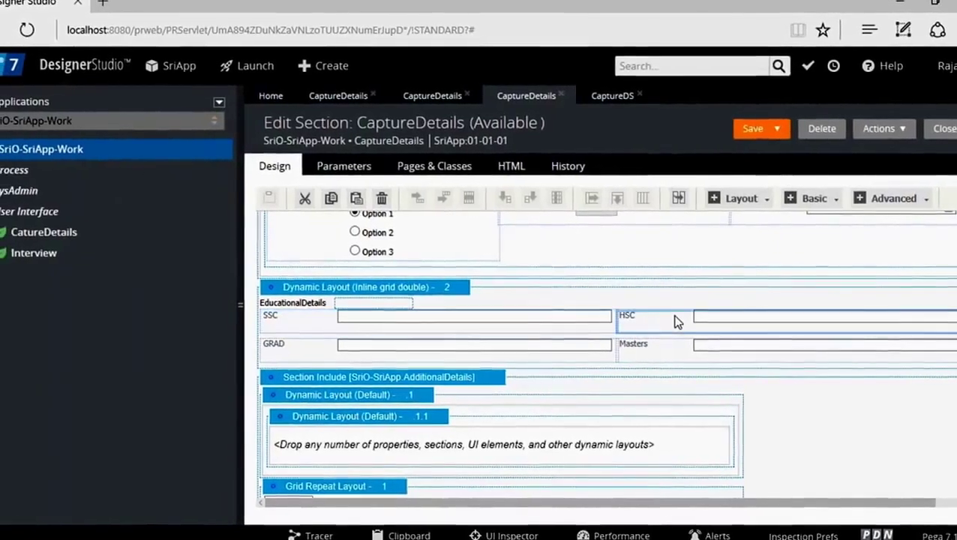
pyautogui.doubleClick(615, 357)
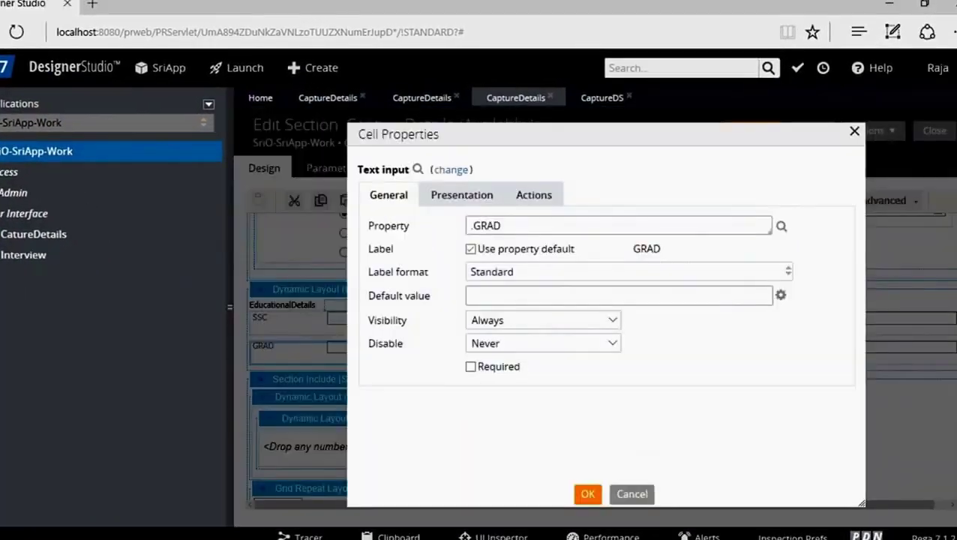
pyautogui.click(857, 132)
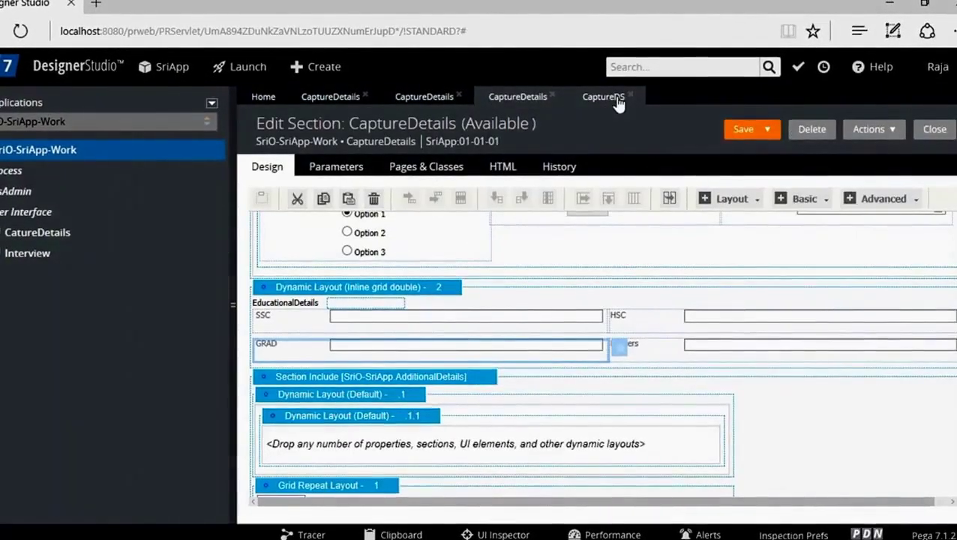
pyautogui.click(616, 103)
# Step: Add a third row setting .GRAD to 80 and save CaptureDS
pyautogui.click(413, 272)
pyautogui.write('.')
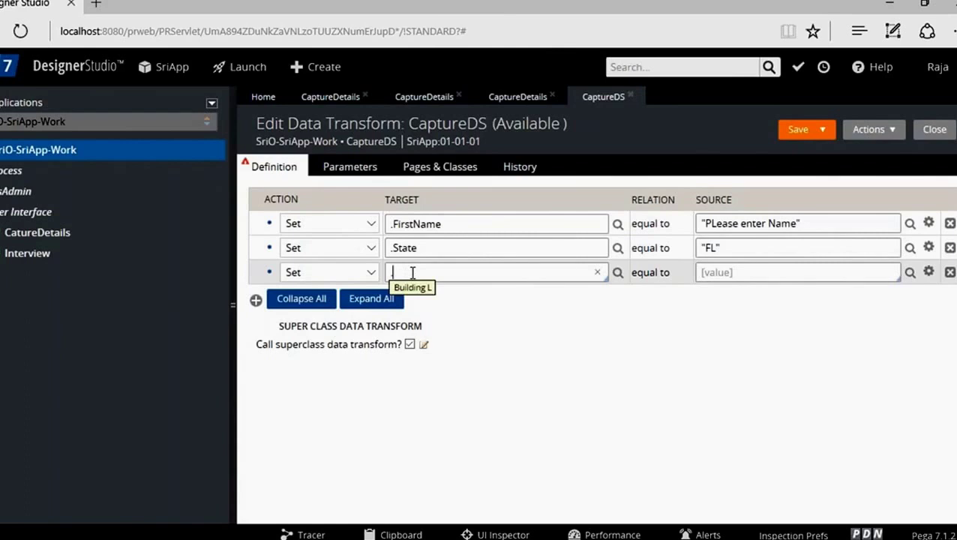
pyautogui.write('GRAD')
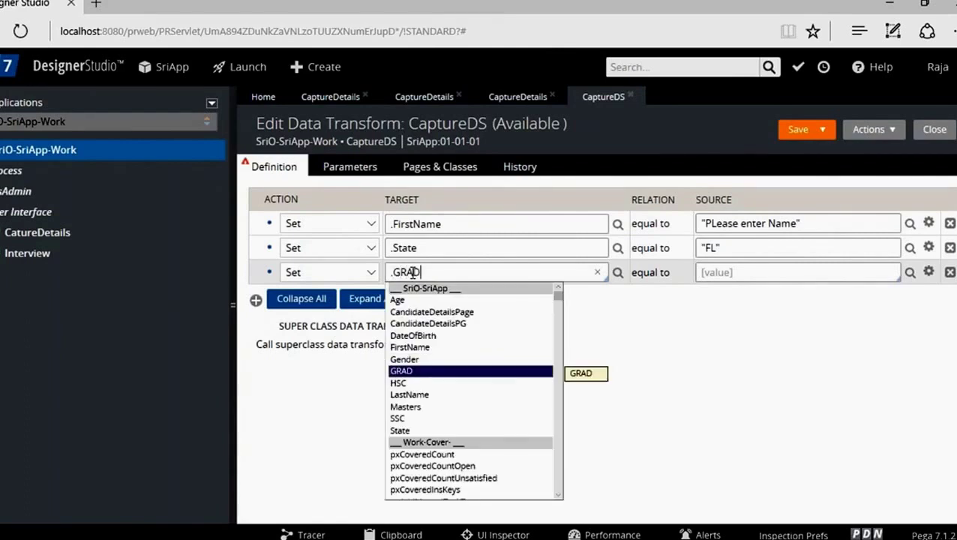
pyautogui.press('Return')
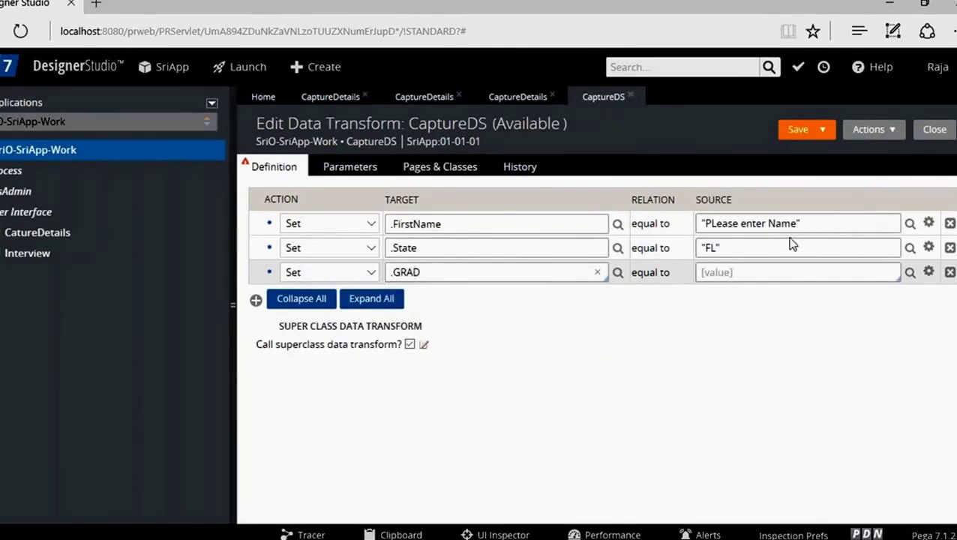
pyautogui.click(718, 275)
pyautogui.write('80')
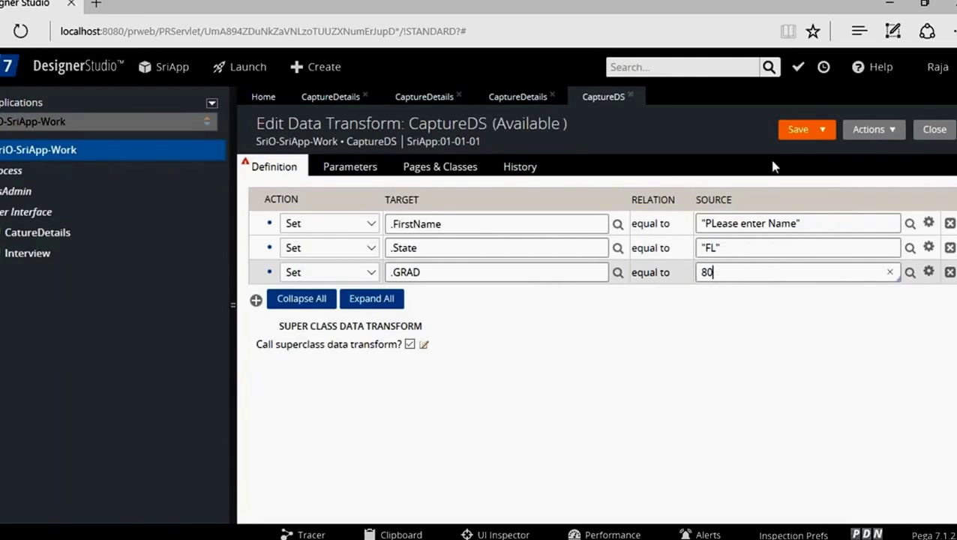
pyautogui.click(795, 131)
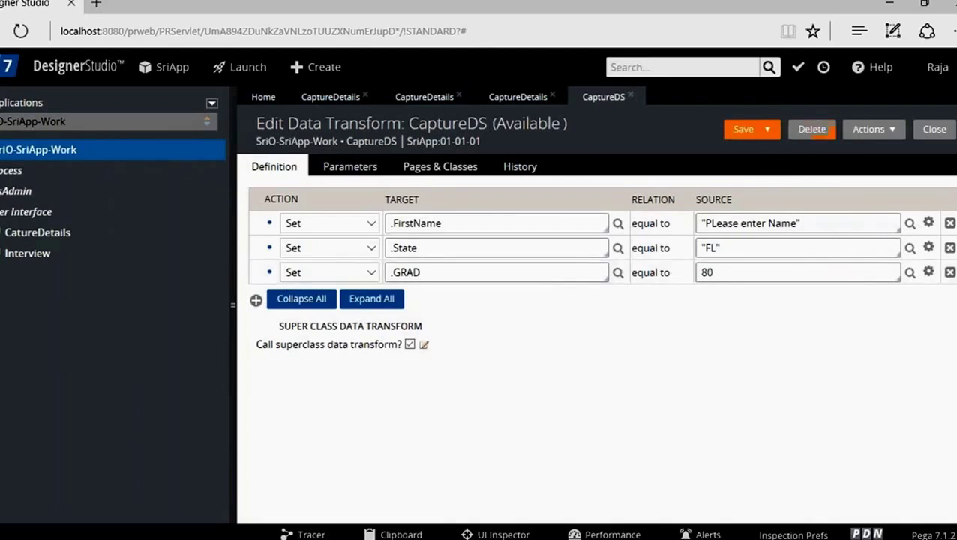
# Step: Refresh all in the App Explorer and expand Data Model > Data Transform to reveal CaptureDS
pyautogui.rightClick(47, 150)
pyautogui.moveTo(50, 175)
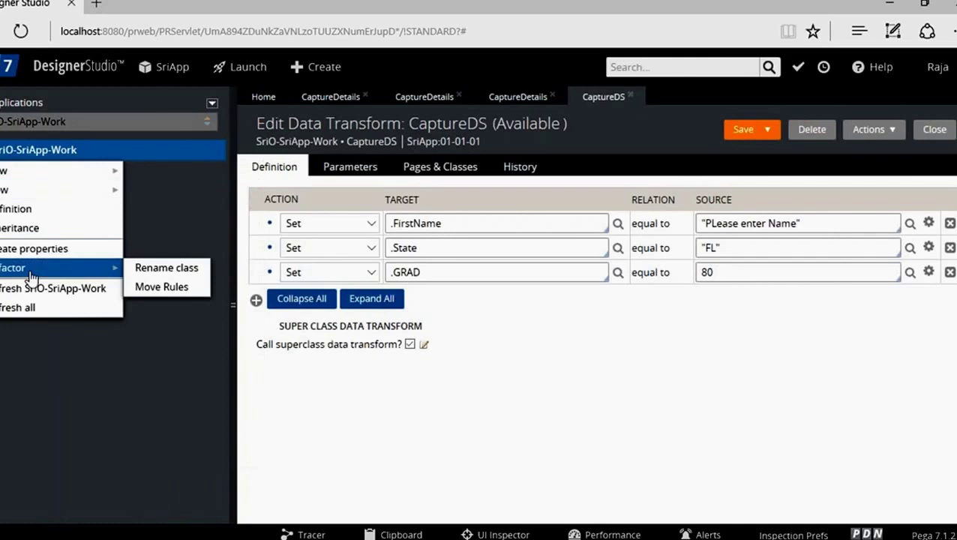
pyautogui.click(25, 310)
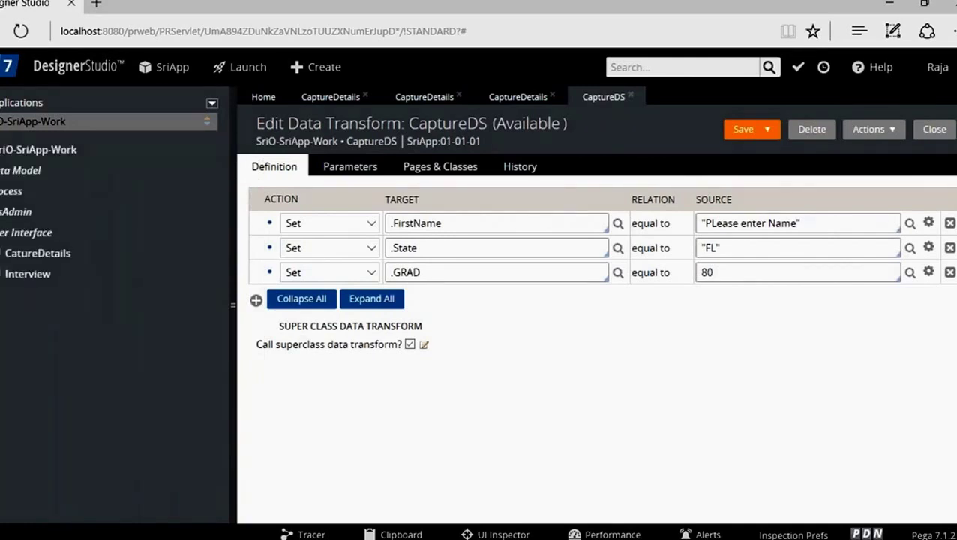
pyautogui.click(21, 170)
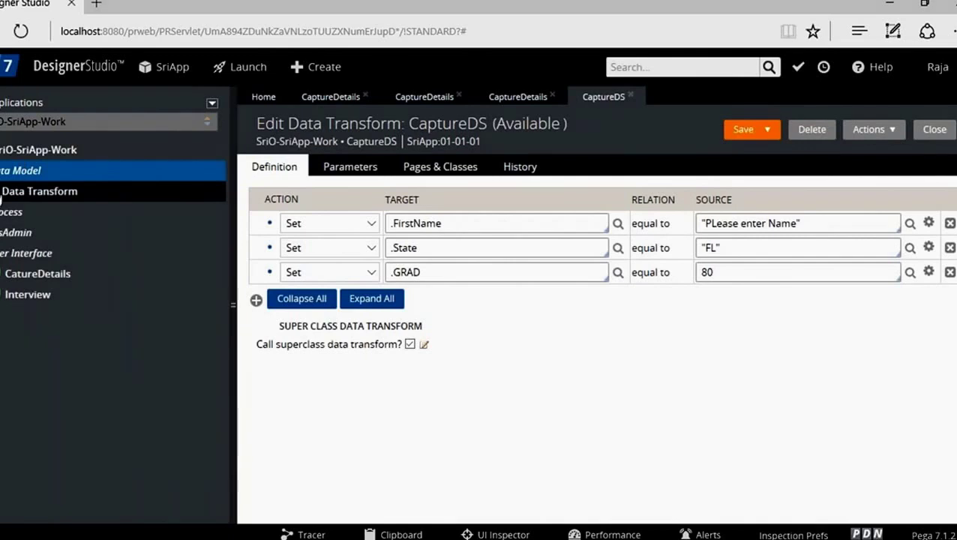
pyautogui.click(6, 192)
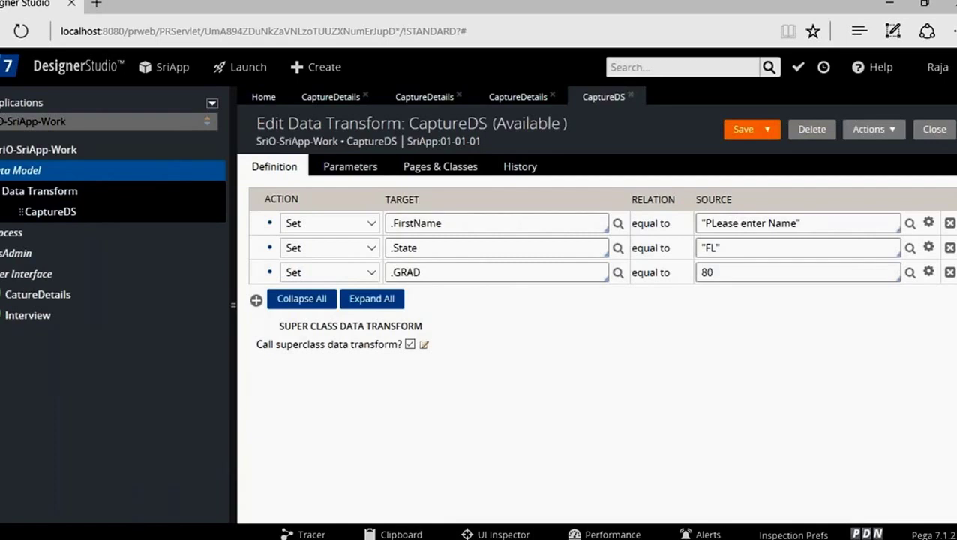
pyautogui.click(357, 100)
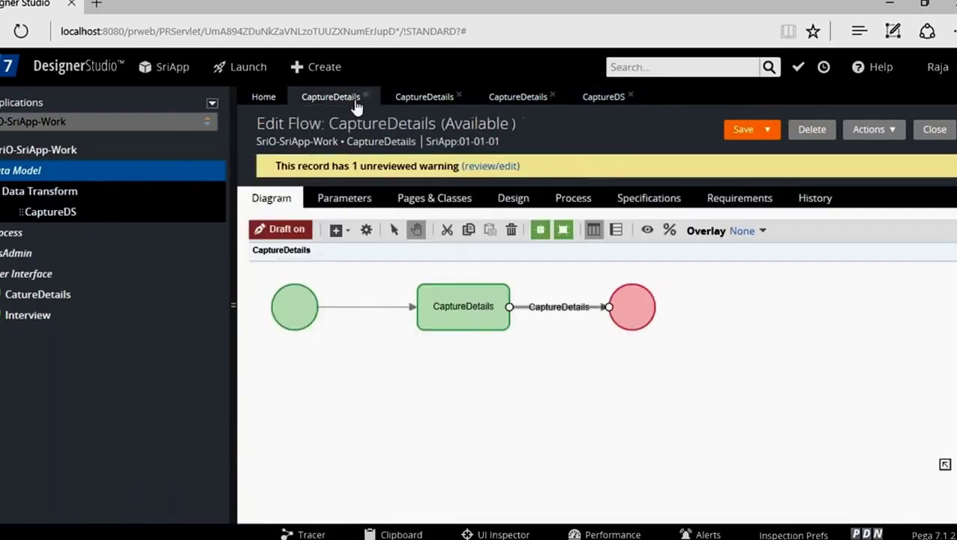
# Step: Review the CaptureDetails flow and its flow action processing settings, then return to the section design
pyautogui.click(403, 100)
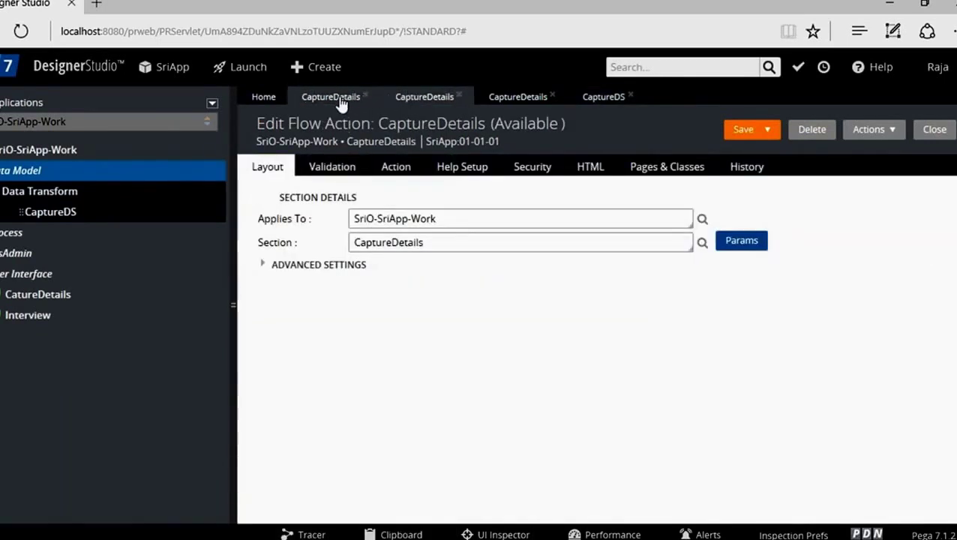
pyautogui.click(341, 101)
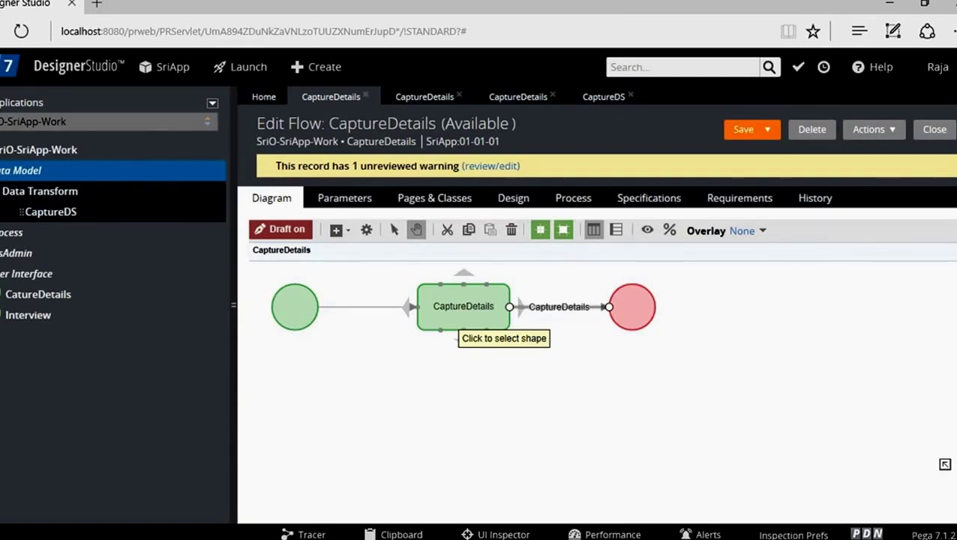
pyautogui.click(421, 102)
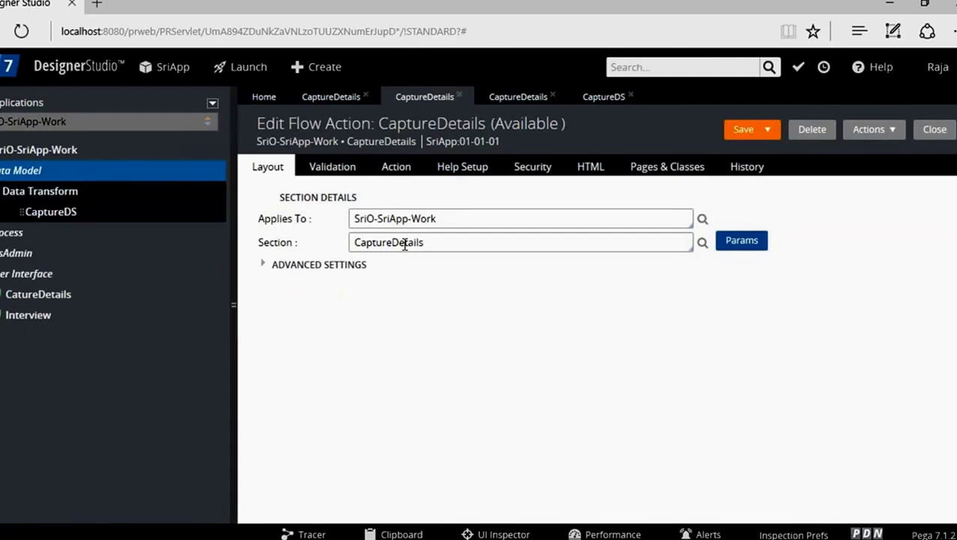
pyautogui.click(395, 168)
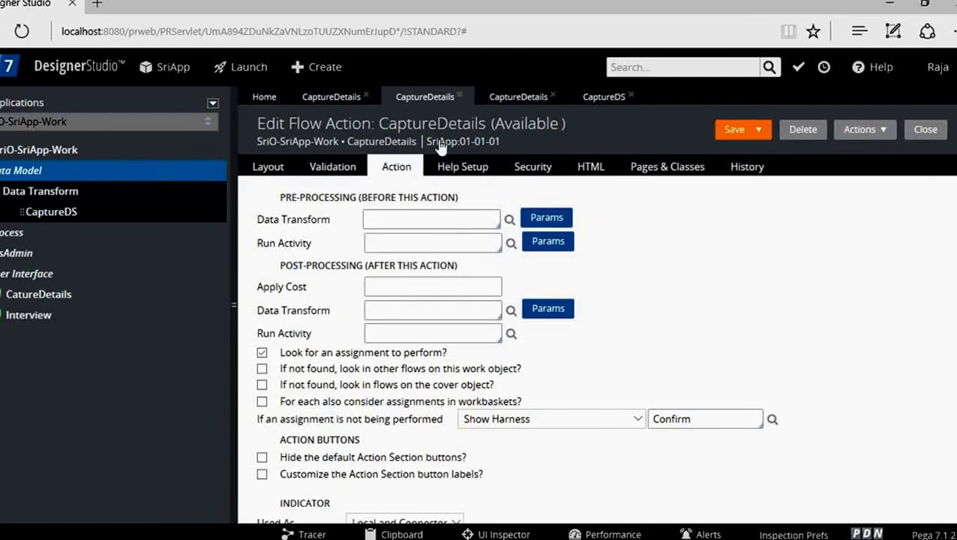
pyautogui.click(513, 97)
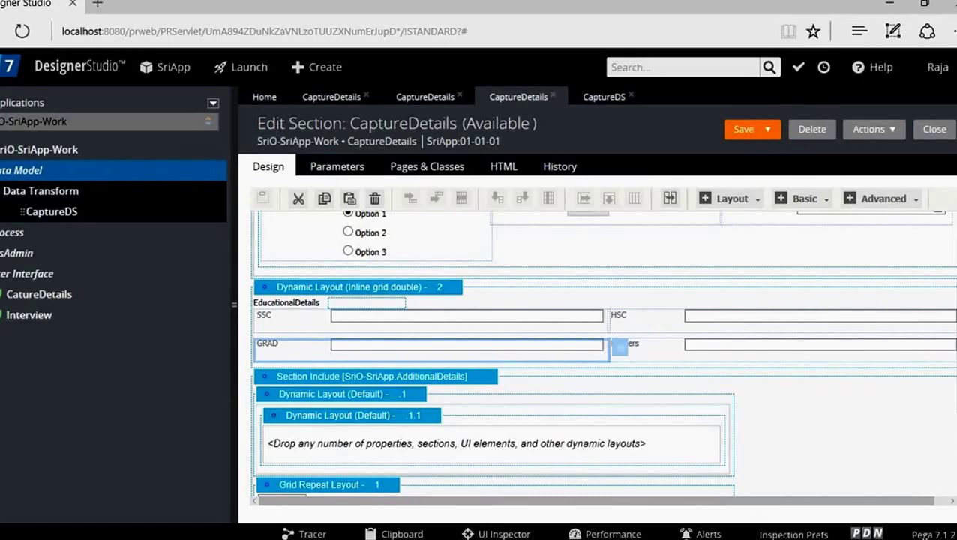
# Step: Scroll through the CaptureDetails section layouts, then return to the CaptureDetails flow diagram
pyautogui.scroll(-3, 955, 420)
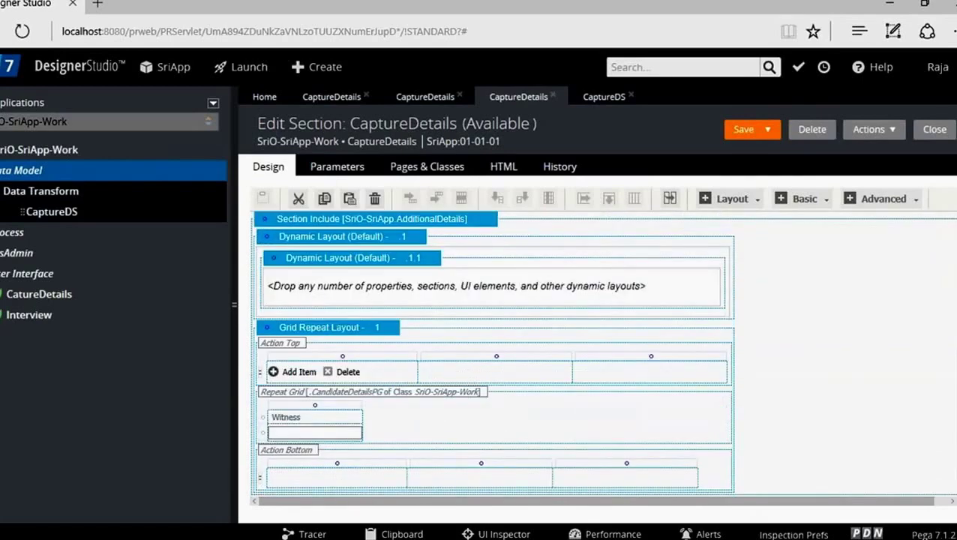
pyautogui.scroll(5, 955, 419)
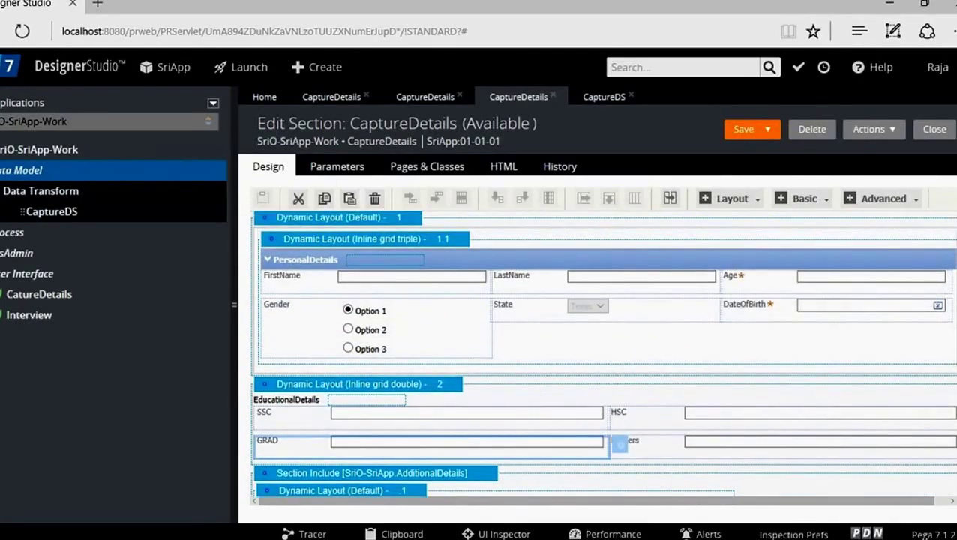
pyautogui.scroll(-3, 955, 420)
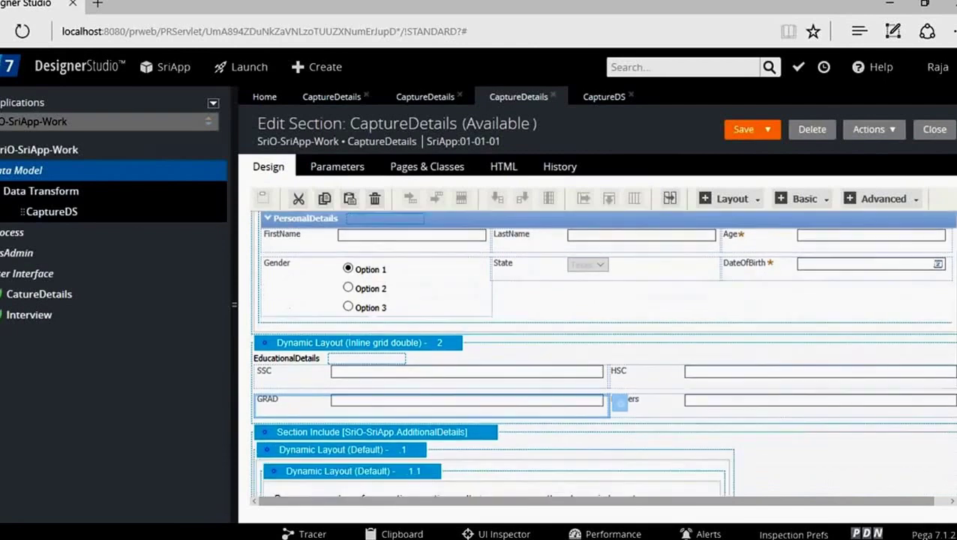
pyautogui.scroll(-2, 954, 390)
pyautogui.scroll(5, 954, 390)
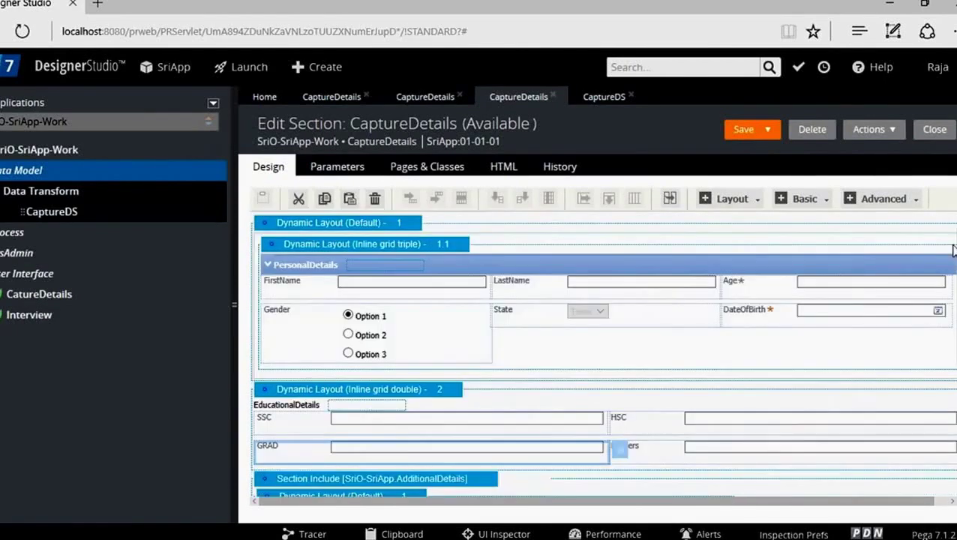
pyautogui.scroll(1, 954, 237)
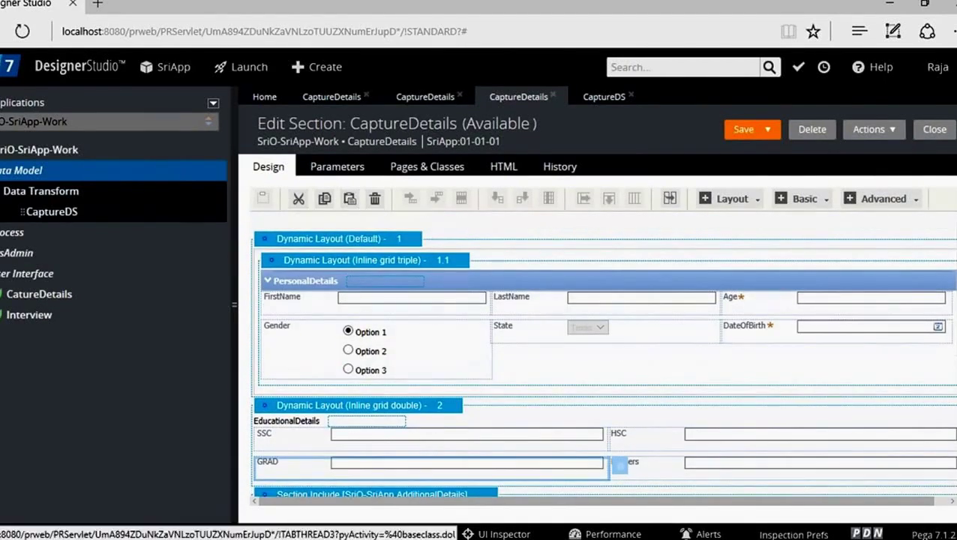
pyautogui.click(331, 99)
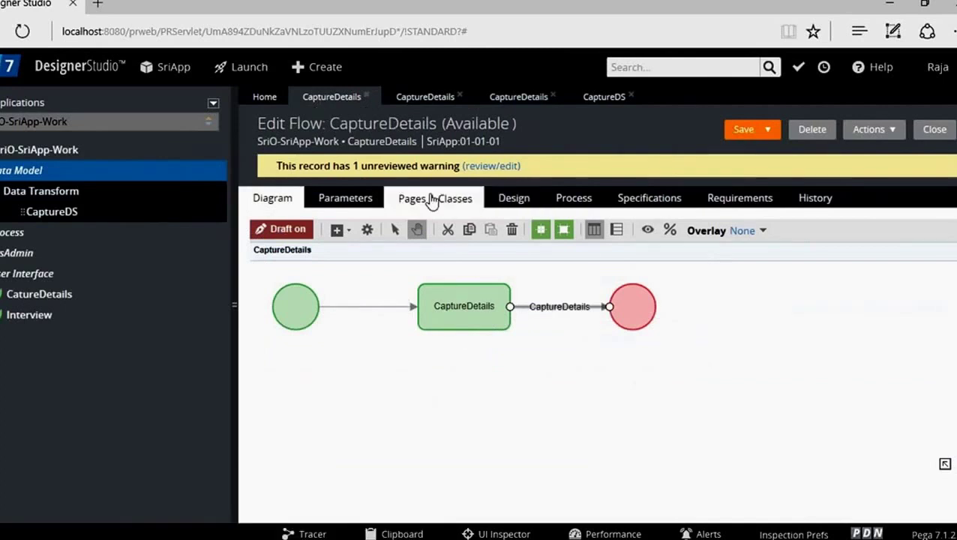
pyautogui.click(518, 98)
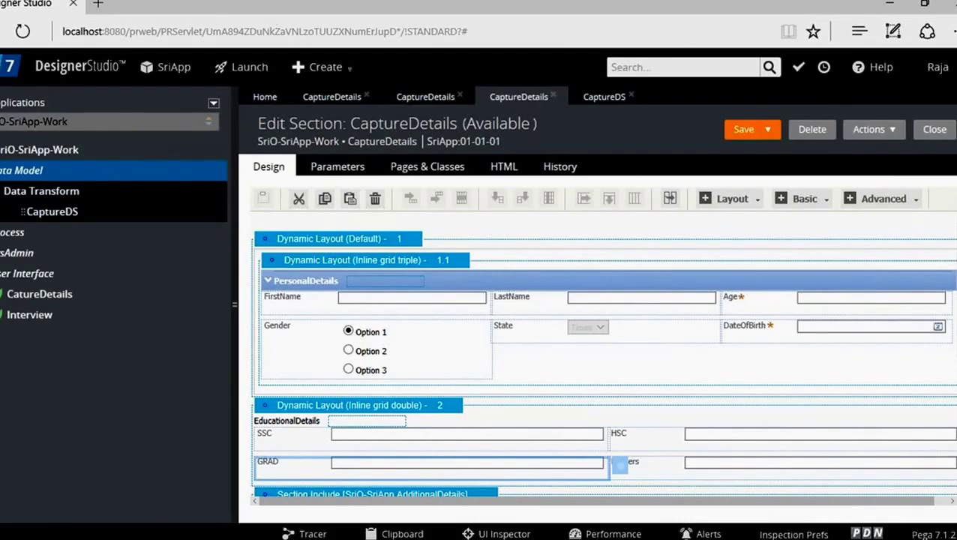
pyautogui.click(331, 97)
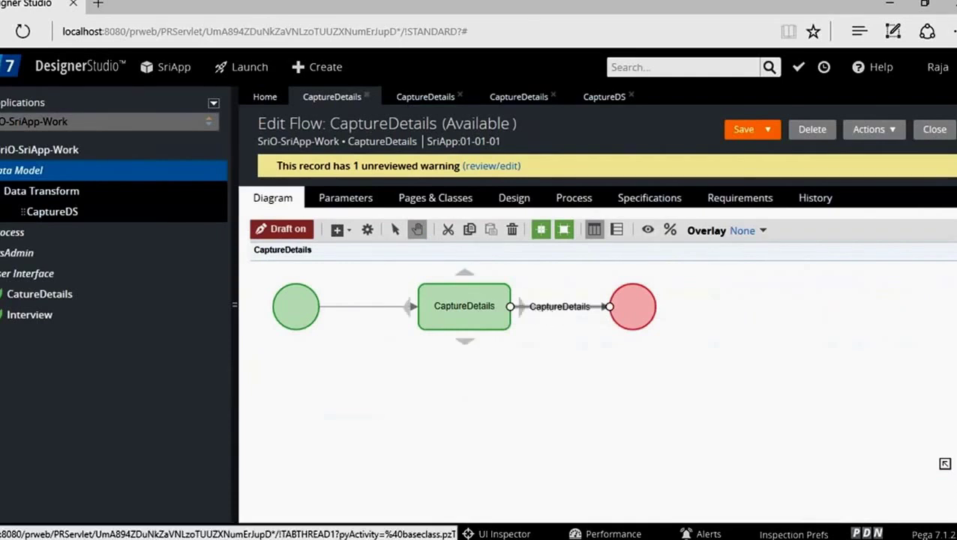
# Step: Check the flow action's displayed section, then focus its empty pre-processing Data Transform field
pyautogui.click(422, 99)
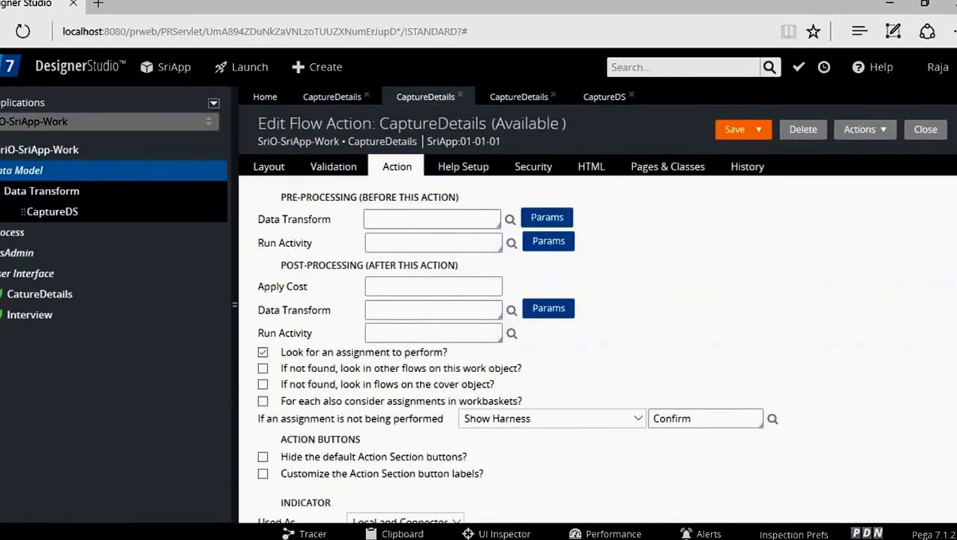
pyautogui.click(269, 169)
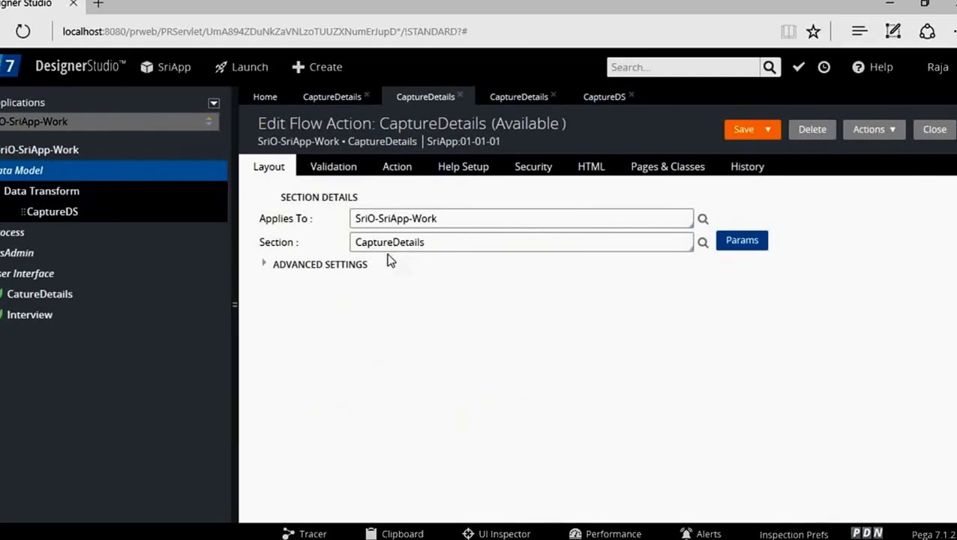
pyautogui.click(398, 177)
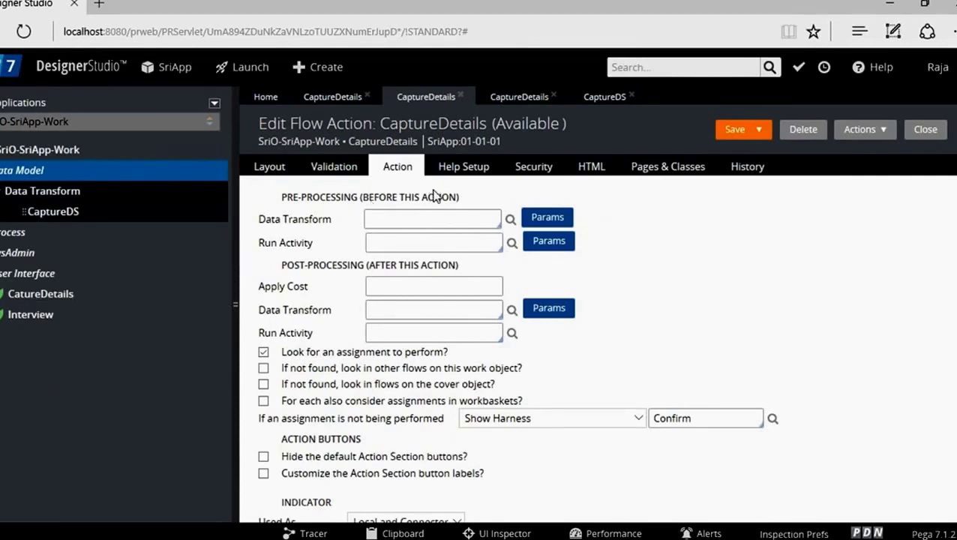
pyautogui.click(385, 217)
# Step: Pick CaptureDS as the pre-processing data transform from the suggestions and save the flow action
pyautogui.click(383, 219)
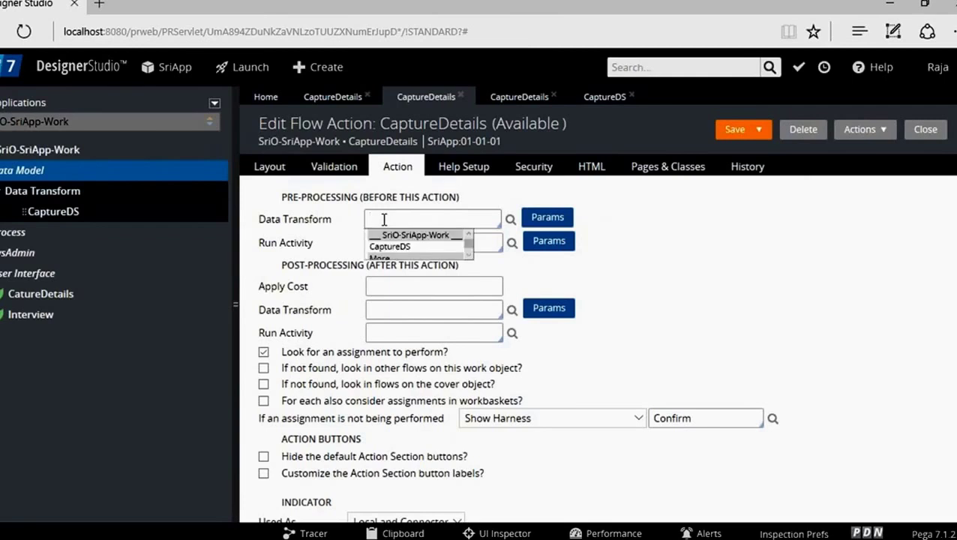
pyautogui.press('Down')
pyautogui.press('Return')
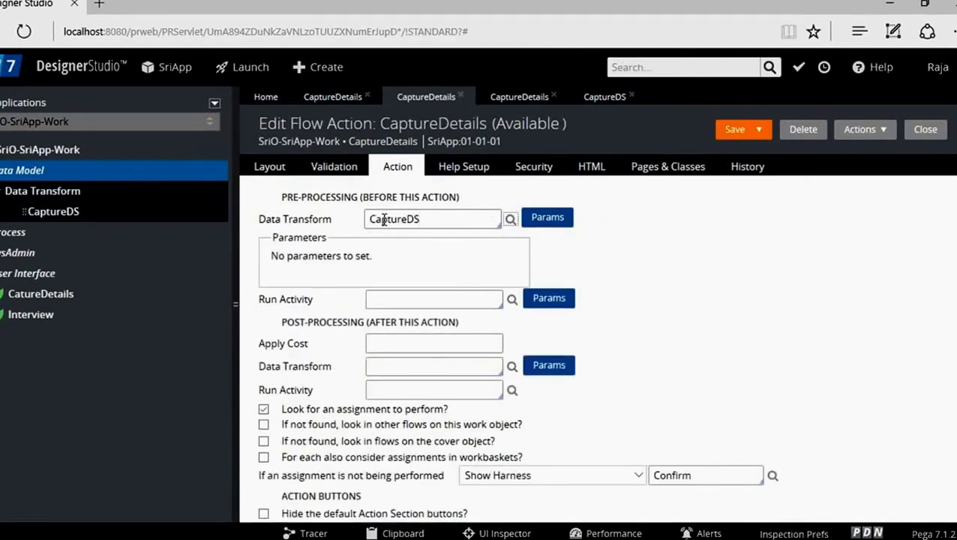
pyautogui.click(732, 130)
pyautogui.click(251, 69)
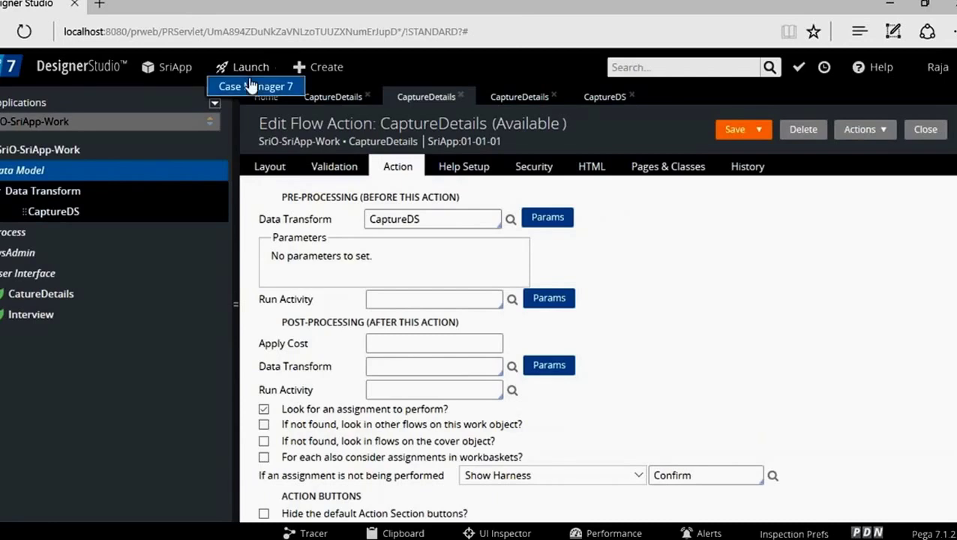
pyautogui.click(252, 143)
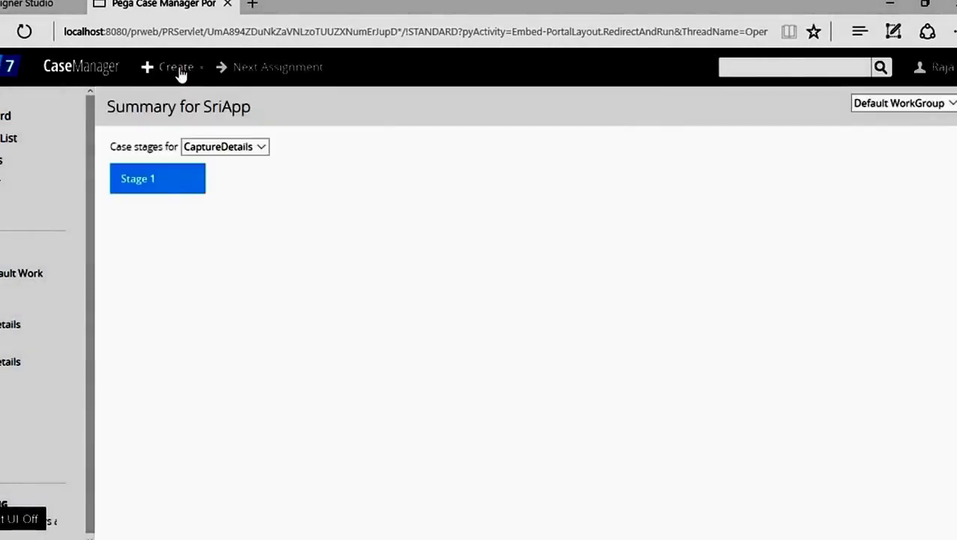
pyautogui.click(176, 67)
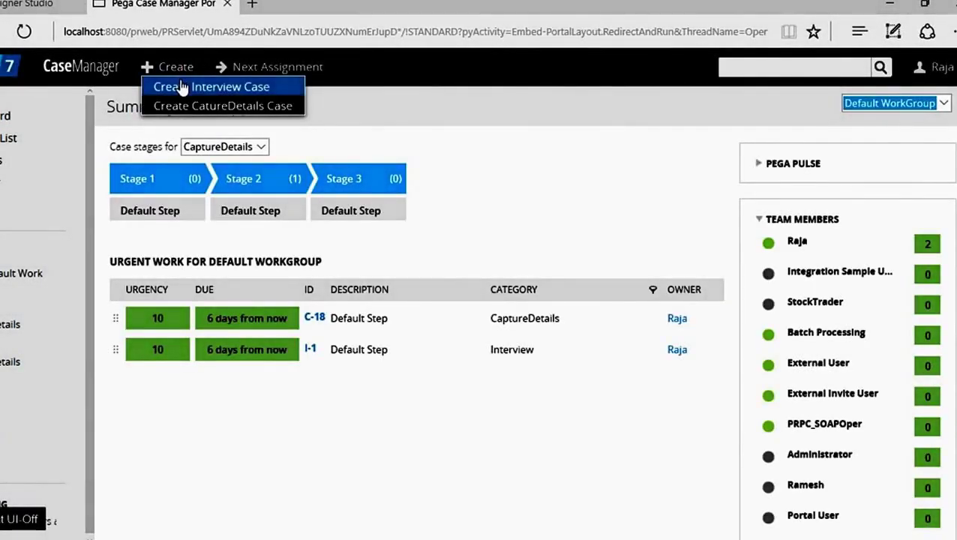
pyautogui.click(256, 86)
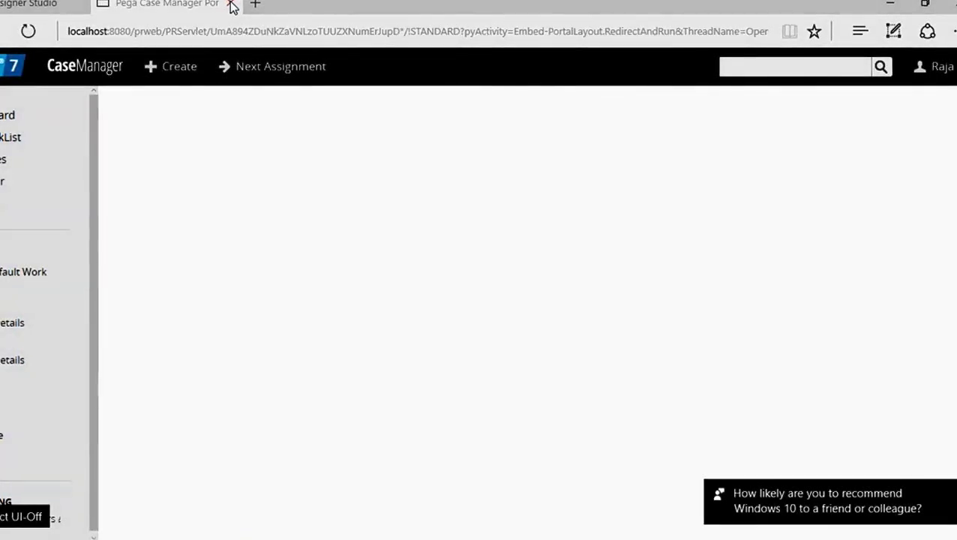
pyautogui.click(232, 6)
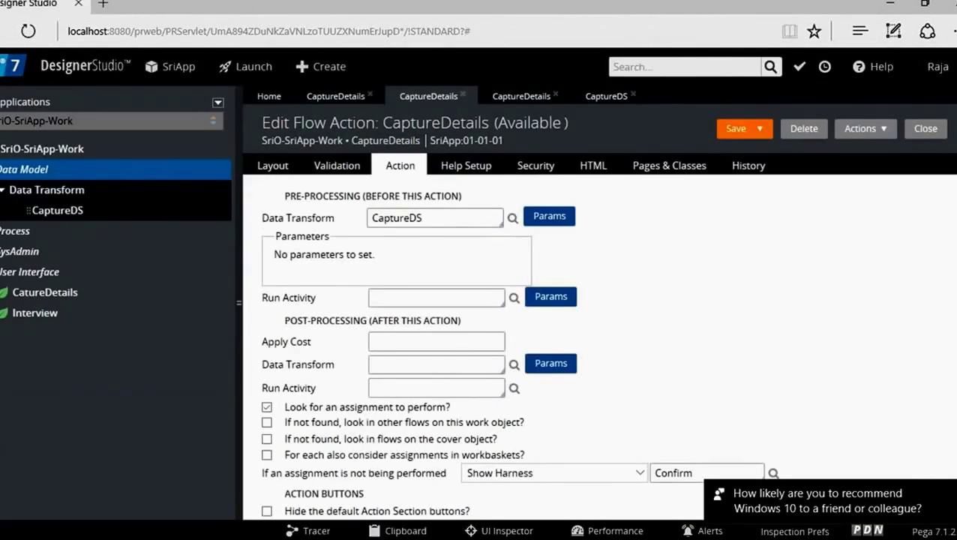
# Step: Run the CaptureDetails flow from the flow diagram's actions menu
pyautogui.click(350, 99)
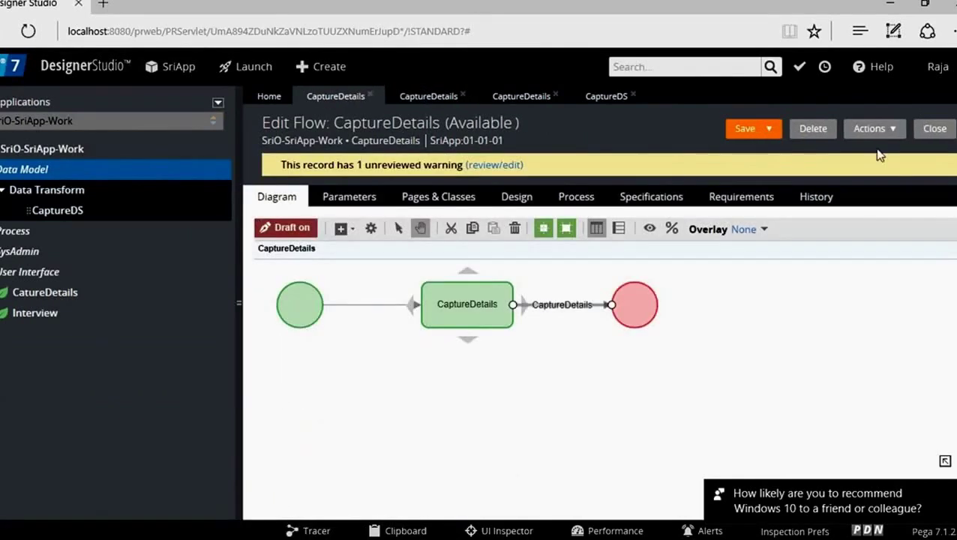
pyautogui.click(894, 130)
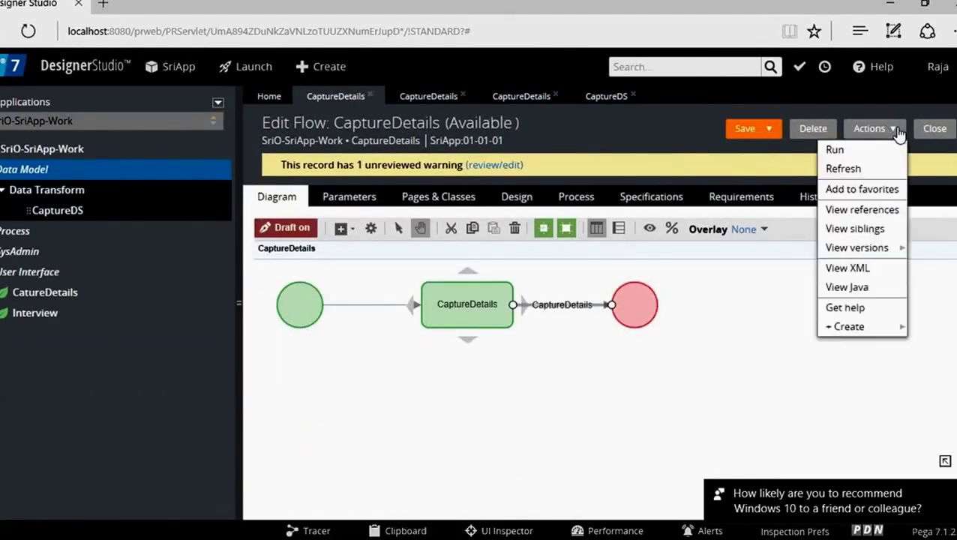
pyautogui.click(865, 152)
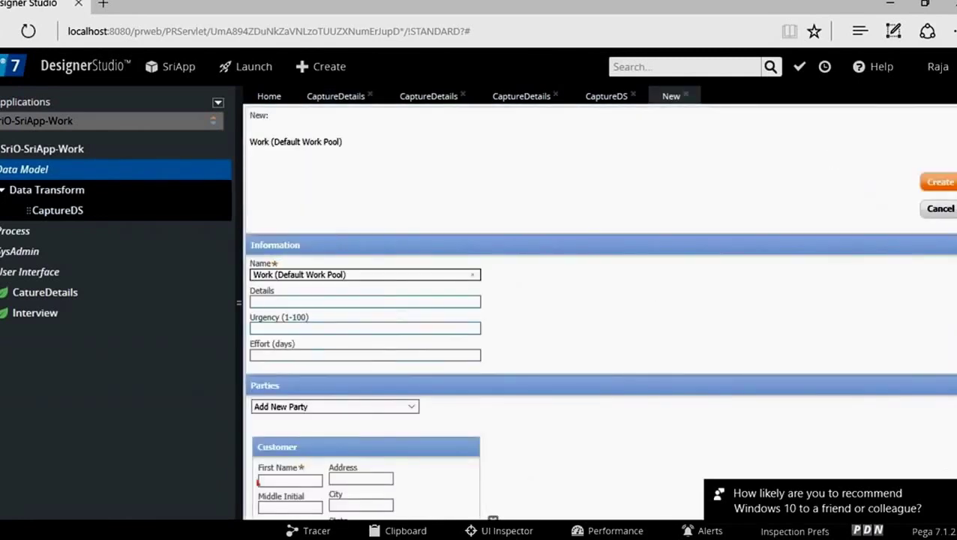
# Step: Fill in placeholder first name, last name and e-mail values, then try creating the work item
pyautogui.click(289, 480)
pyautogui.write('hjhkh')
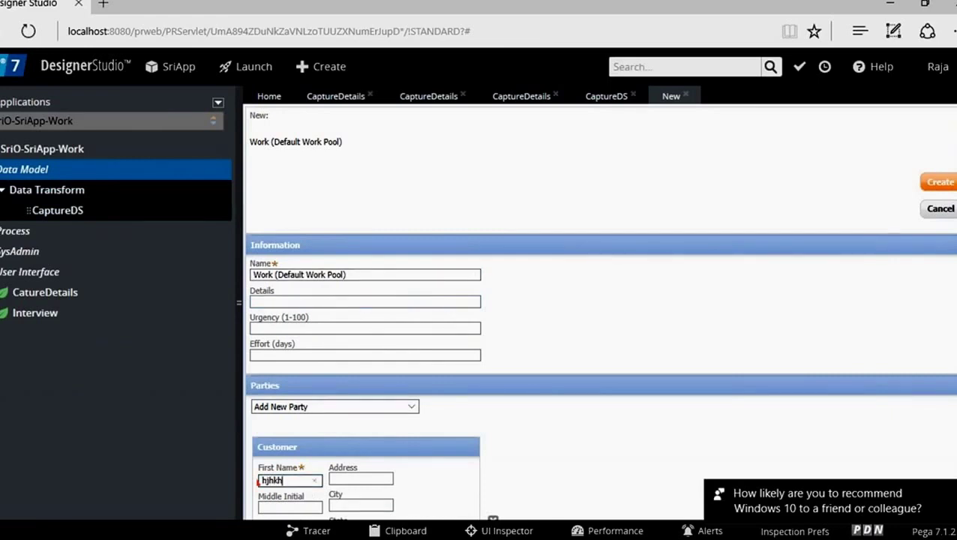
pyautogui.scroll(-2, 598, 315)
pyautogui.click(289, 418)
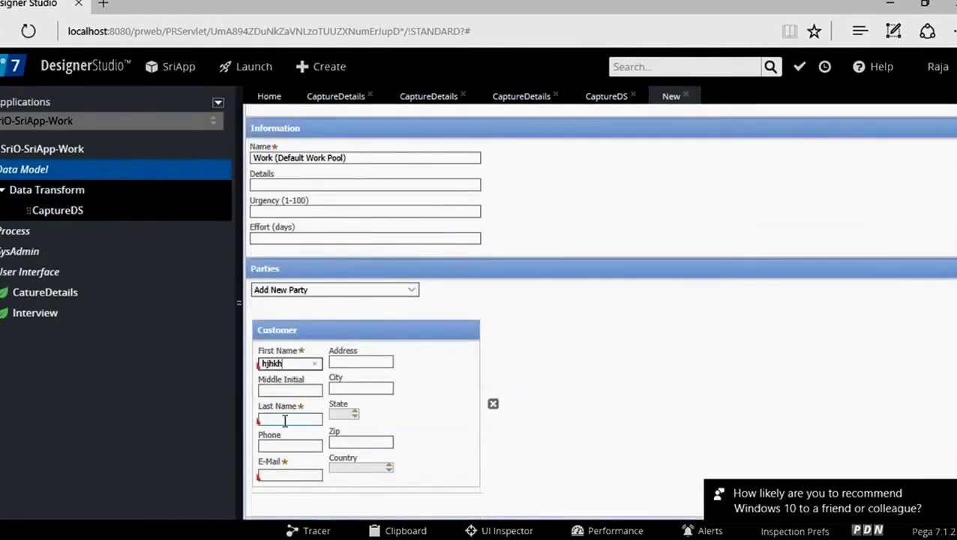
pyautogui.write('hkjhk')
pyautogui.click(283, 472)
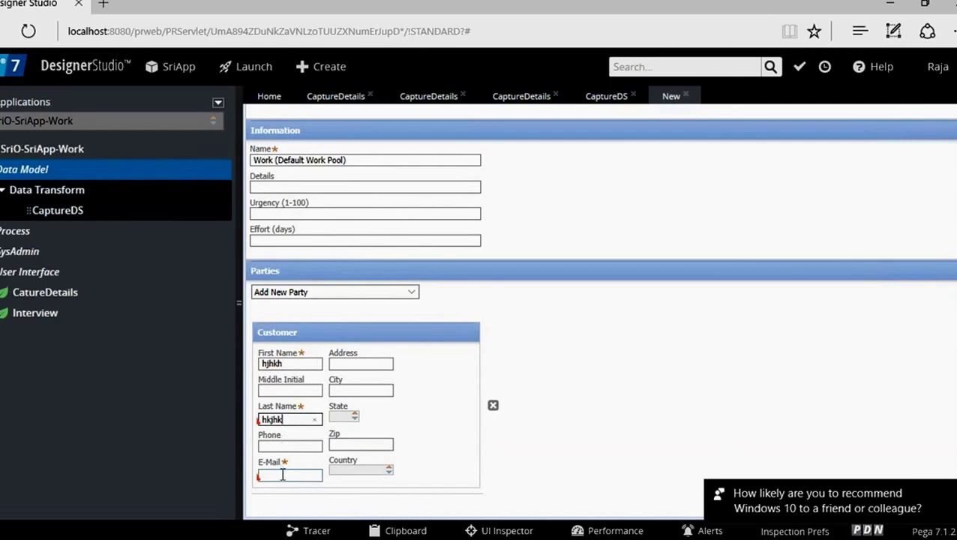
pyautogui.write('hjkhkj')
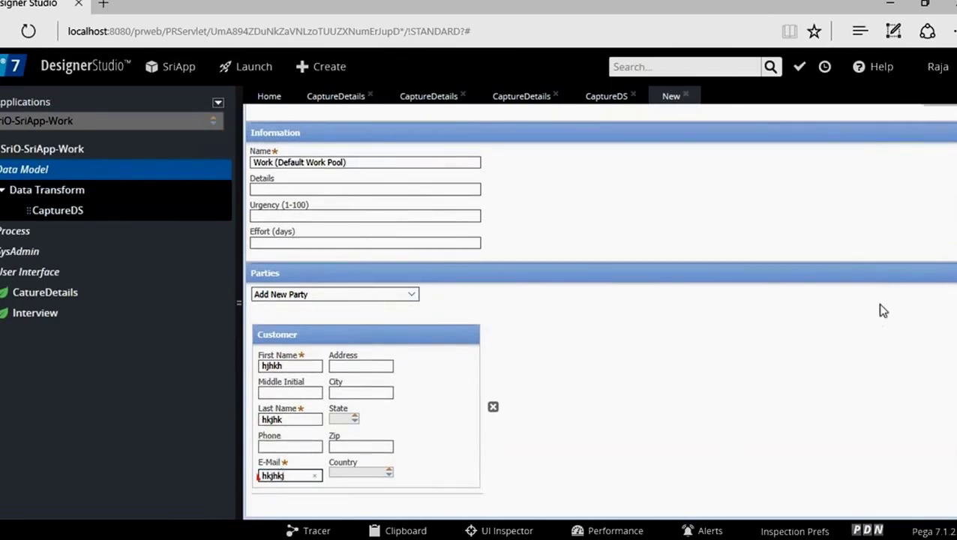
pyautogui.scroll(2, 874, 324)
pyautogui.click(938, 182)
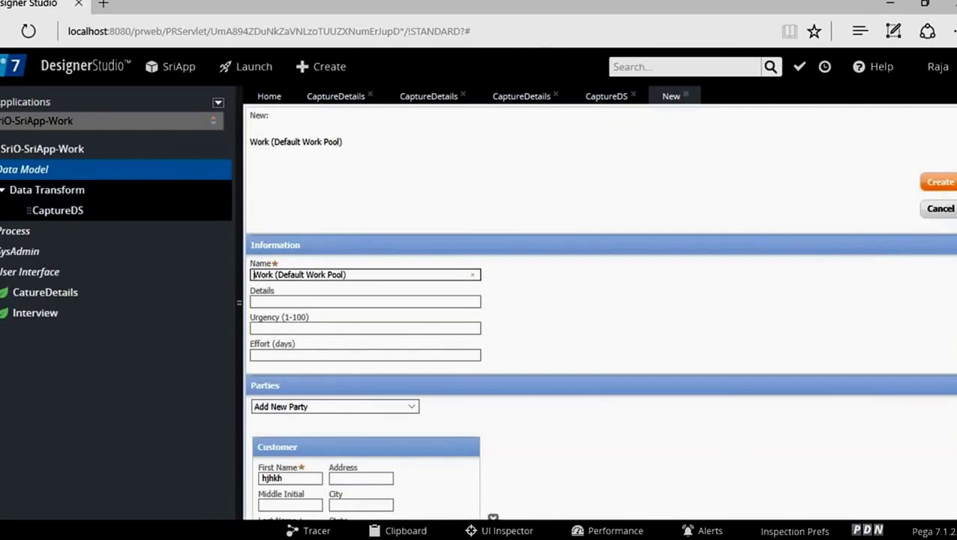
# Step: Replace the invalid e-mail with a valid address and create work item C-21
pyautogui.scroll(-3, 600, 315)
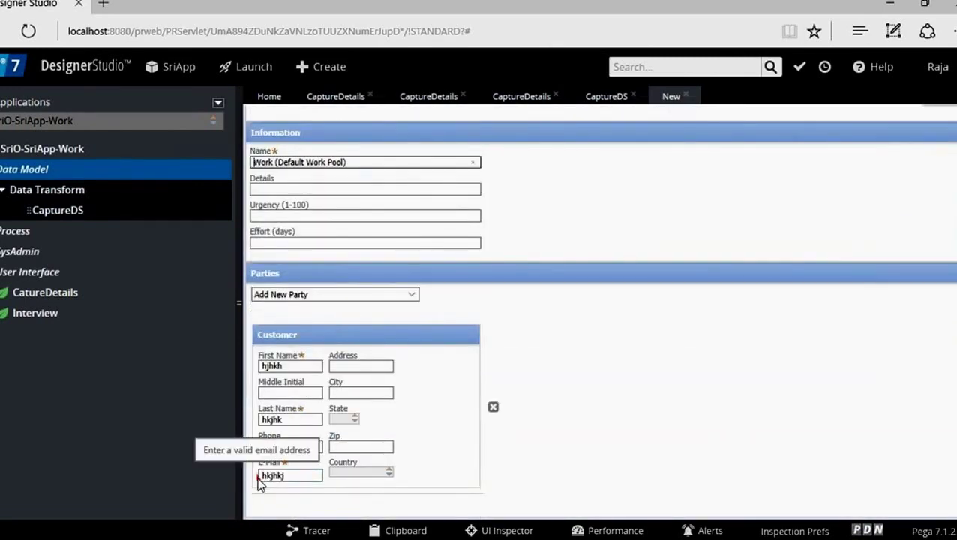
pyautogui.click(307, 473)
pyautogui.press('BackSpace')
pyautogui.press('BackSpace')
pyautogui.press('BackSpace')
pyautogui.press('BackSpace')
pyautogui.press('BackSpace')
pyautogui.press('BackSpace')
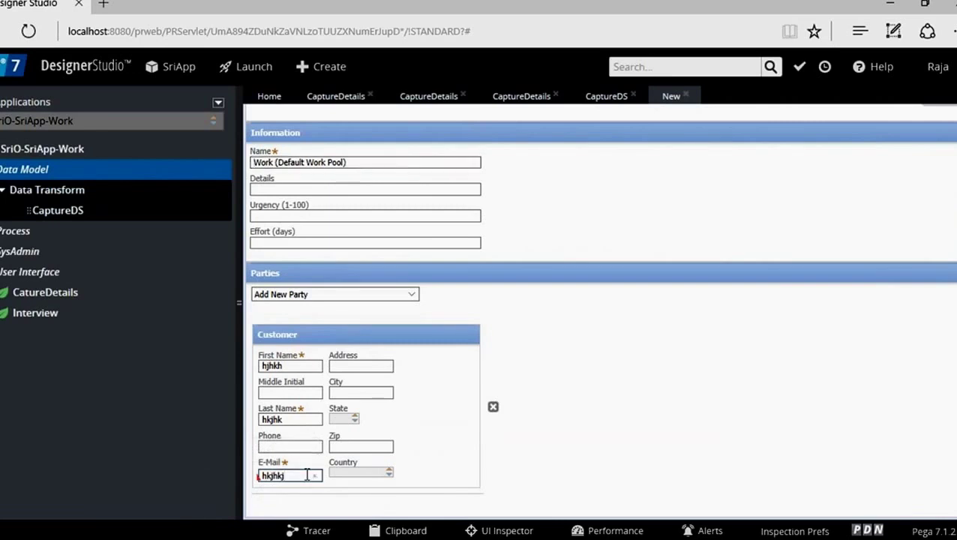
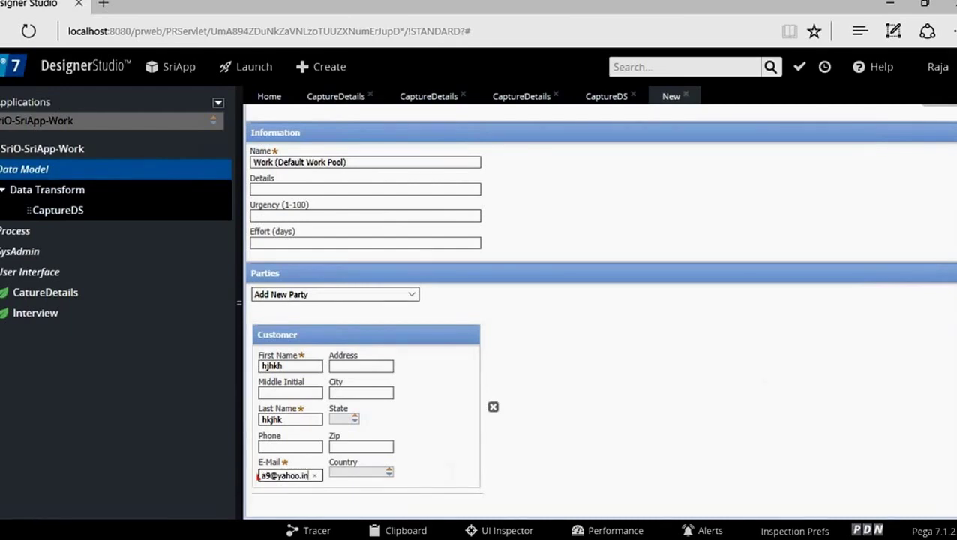
pyautogui.scroll(2, 751, 371)
pyautogui.click(947, 185)
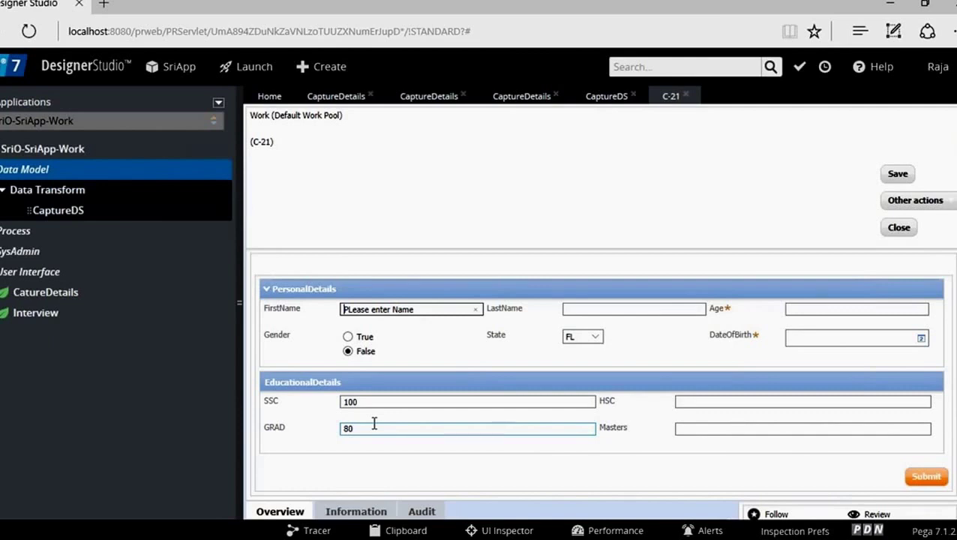
# Step: Submit the C-21 form and refresh the Clipboard Viewer
pyautogui.click(923, 479)
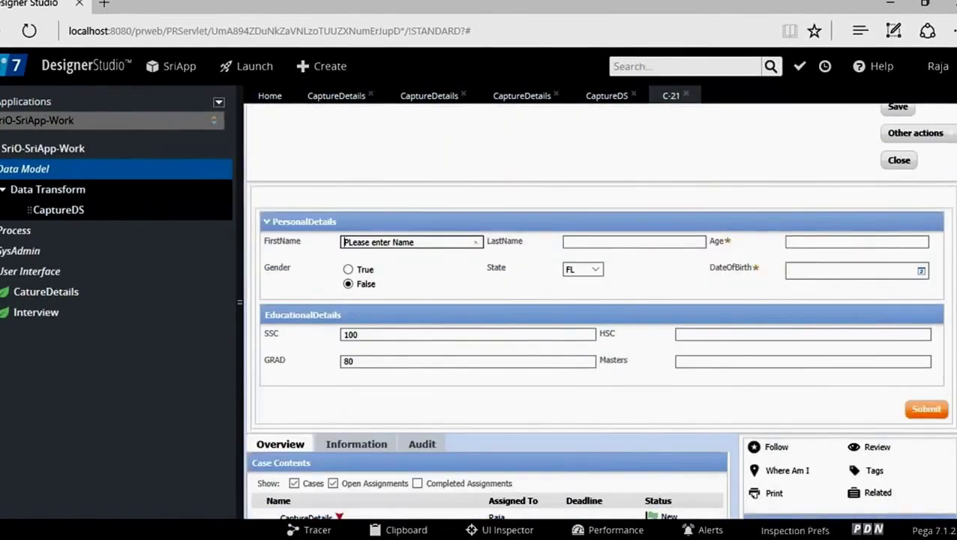
pyautogui.moveTo(297, 538)
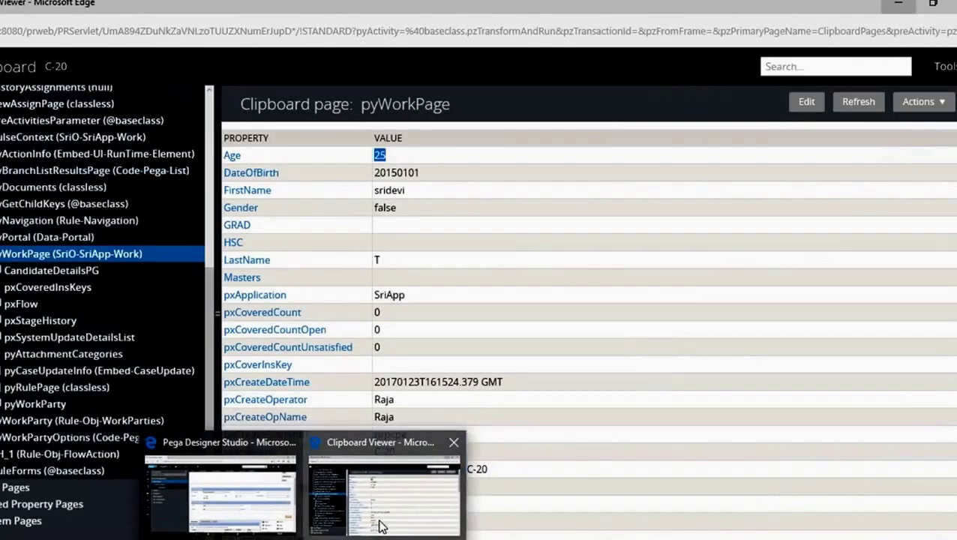
pyautogui.click(378, 518)
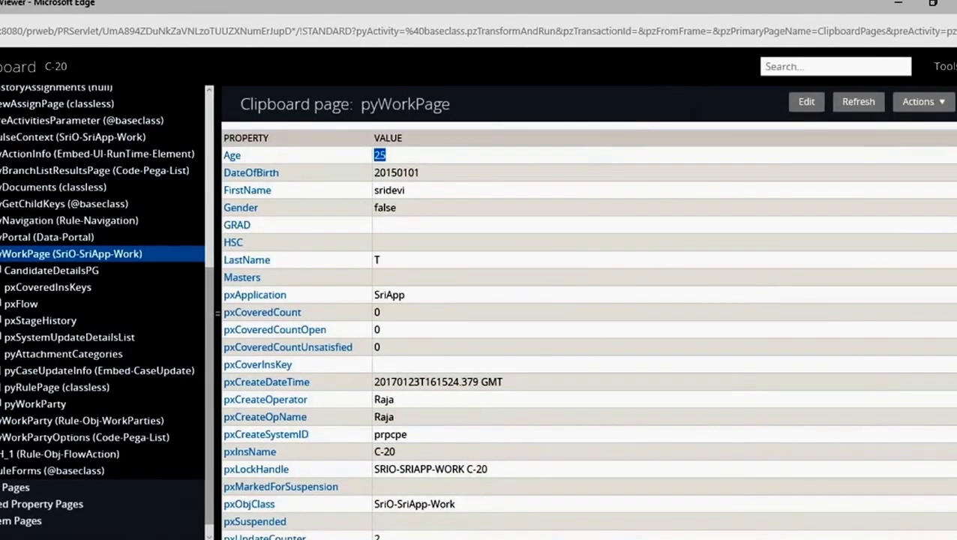
pyautogui.click(858, 103)
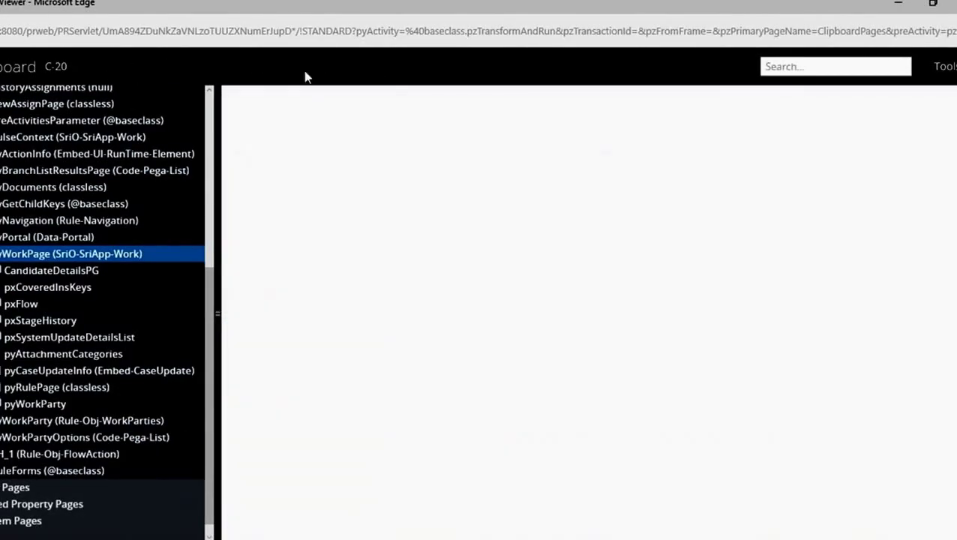
# Step: Show C-21's pyWorkPage, holding FirstName 'PLease enter Name' and GRAD 80
pyautogui.click(60, 70)
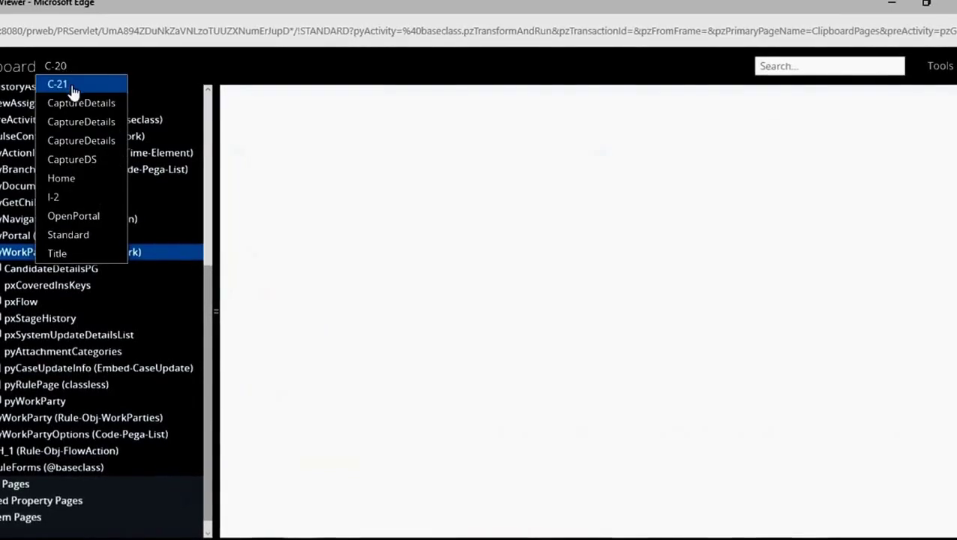
pyautogui.click(76, 85)
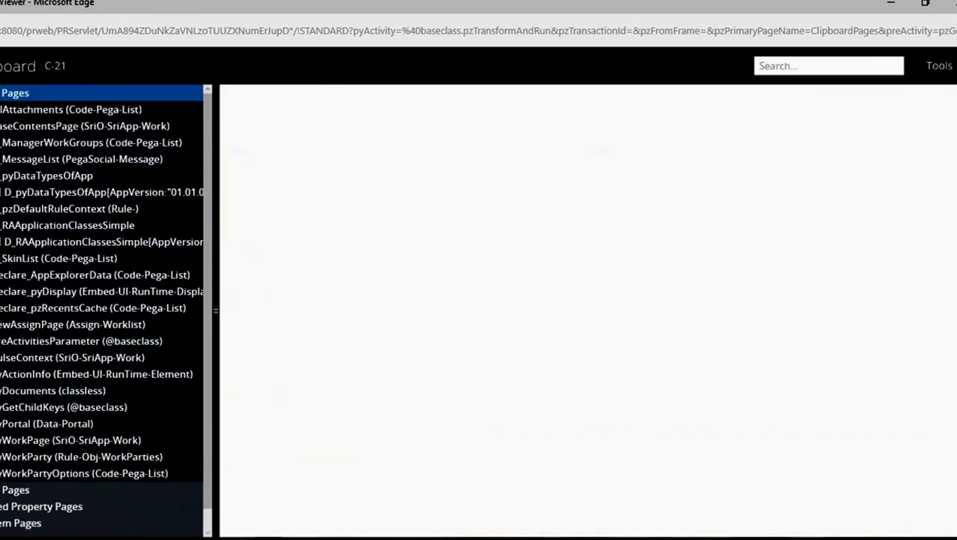
pyautogui.click(1, 440)
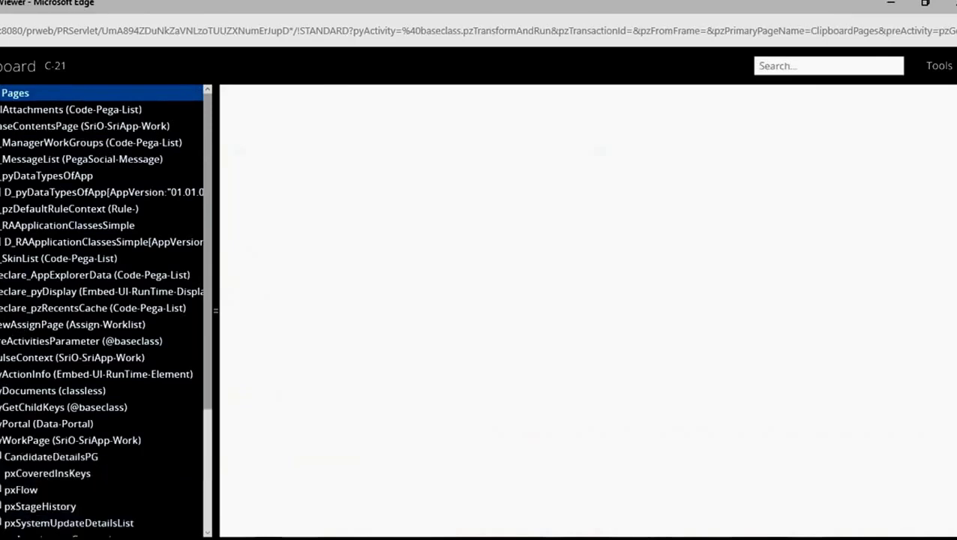
pyautogui.click(59, 441)
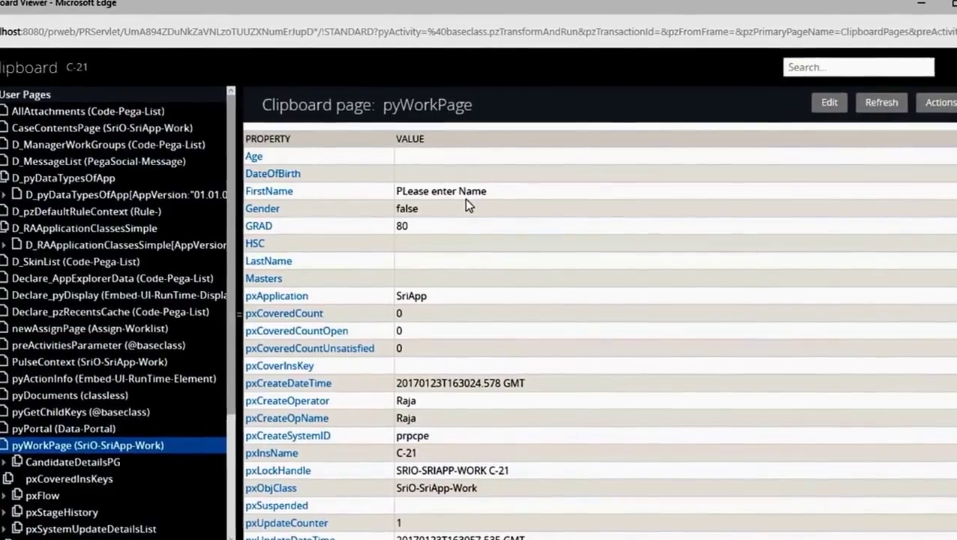
# Step: On the C-21 form, set FirstName to ABCD, State to NJY and Gender to True
pyautogui.hotkey('alt', 'Tab')
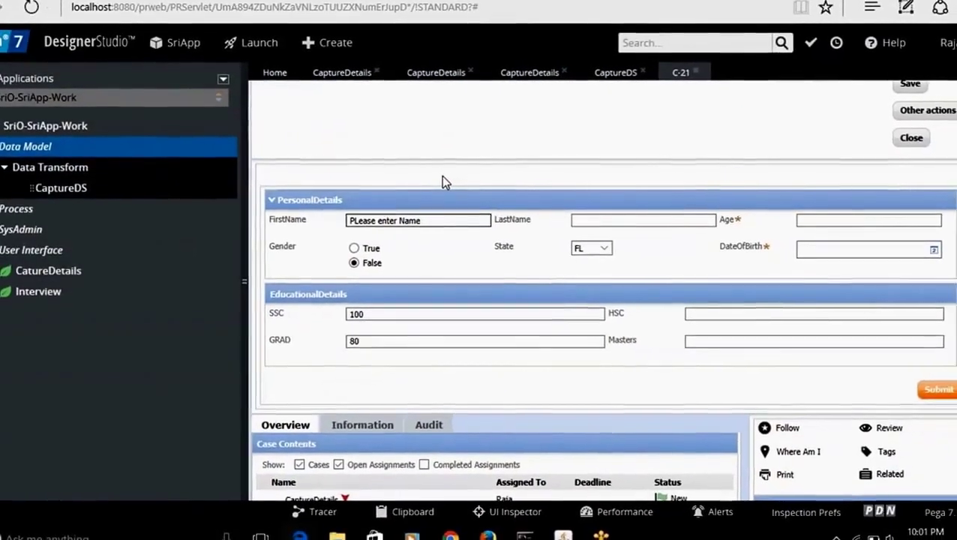
pyautogui.moveTo(427, 218); pyautogui.dragTo(332, 215)
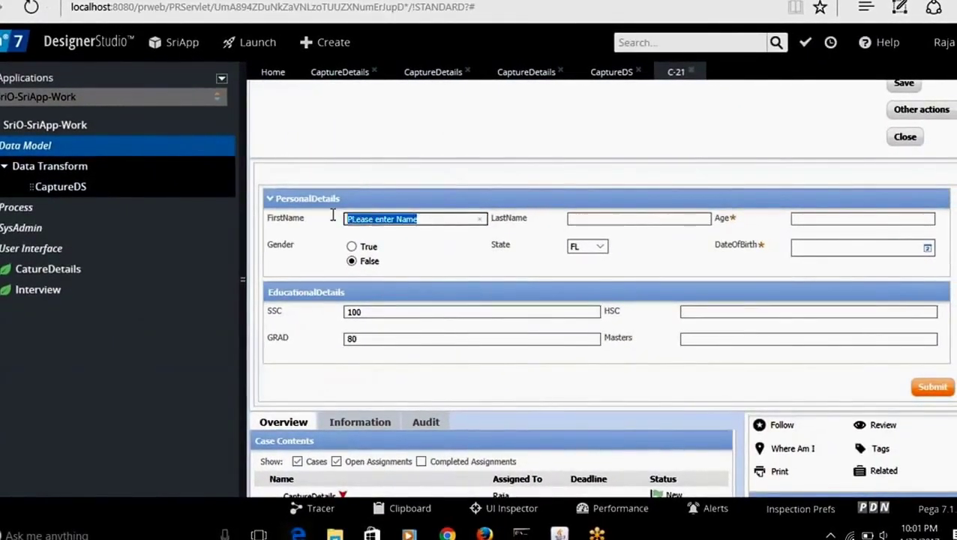
pyautogui.write('ABCD')
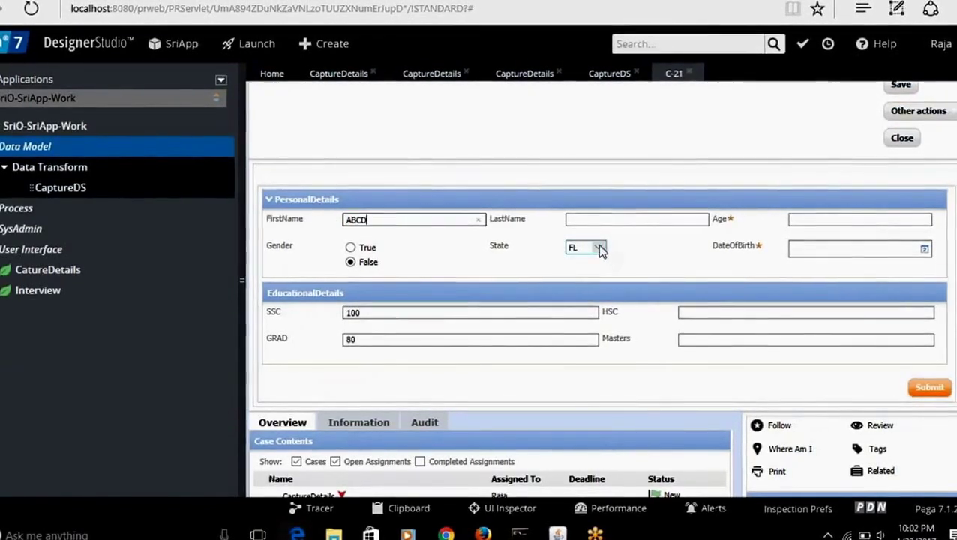
pyautogui.click(599, 248)
pyautogui.click(583, 230)
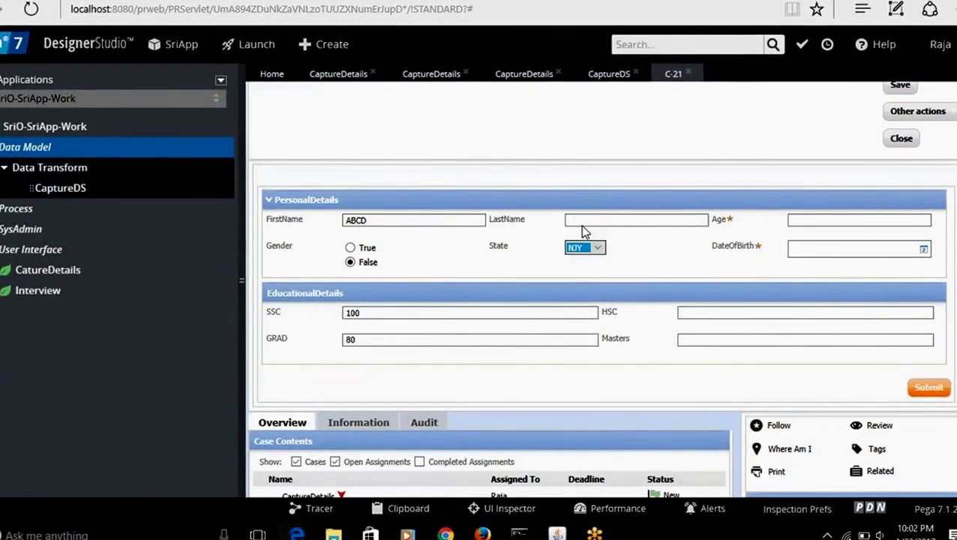
pyautogui.click(352, 249)
# Step: Enter Age 50 and change GRAD from 80 to 100
pyautogui.click(832, 220)
pyautogui.write('50')
pyautogui.click(491, 344)
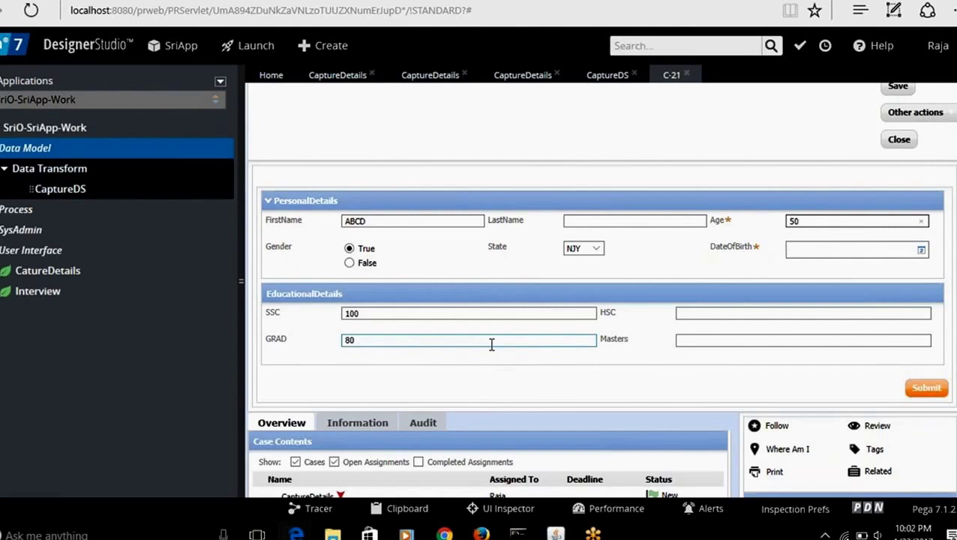
pyautogui.moveTo(473, 342); pyautogui.dragTo(292, 357)
pyautogui.write('100')
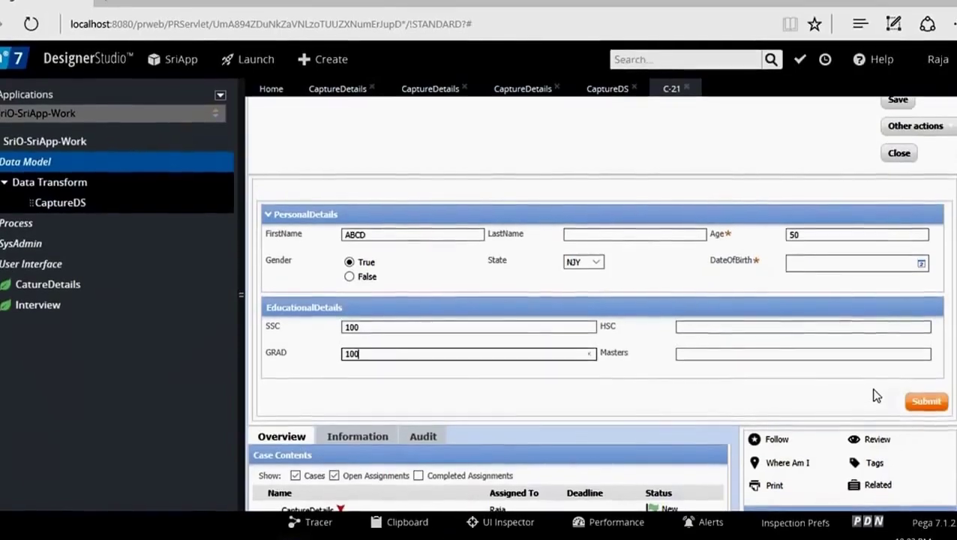
pyautogui.hotkey('alt', 'Tab')
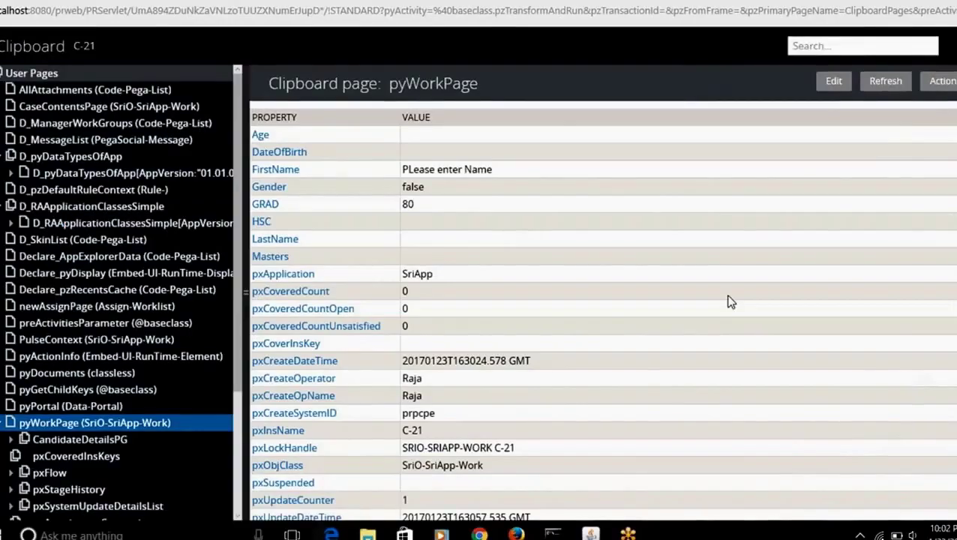
# Step: Refresh the clipboard, reselect C-21's pyWorkPage, and confirm FirstName ABCD with GRAD still 80
pyautogui.click(884, 84)
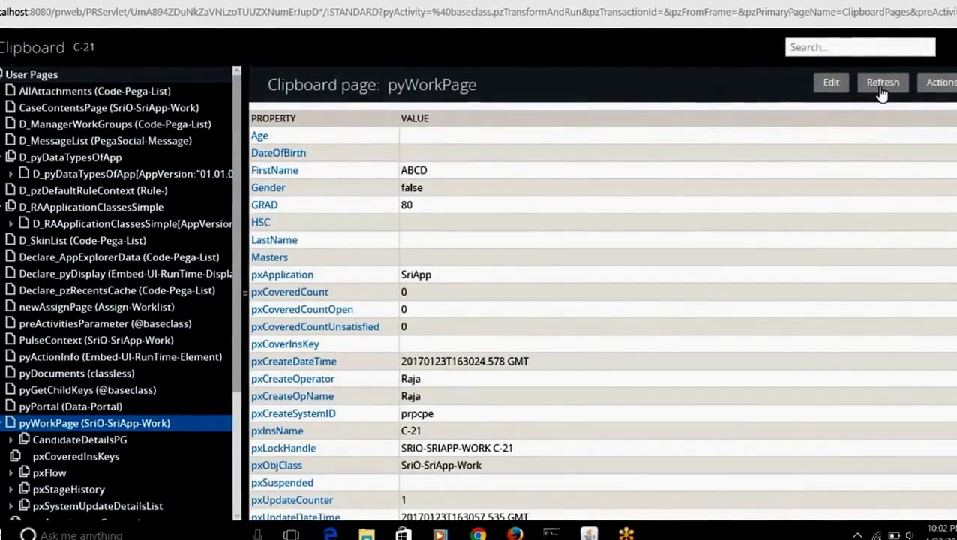
pyautogui.click(86, 56)
pyautogui.click(90, 66)
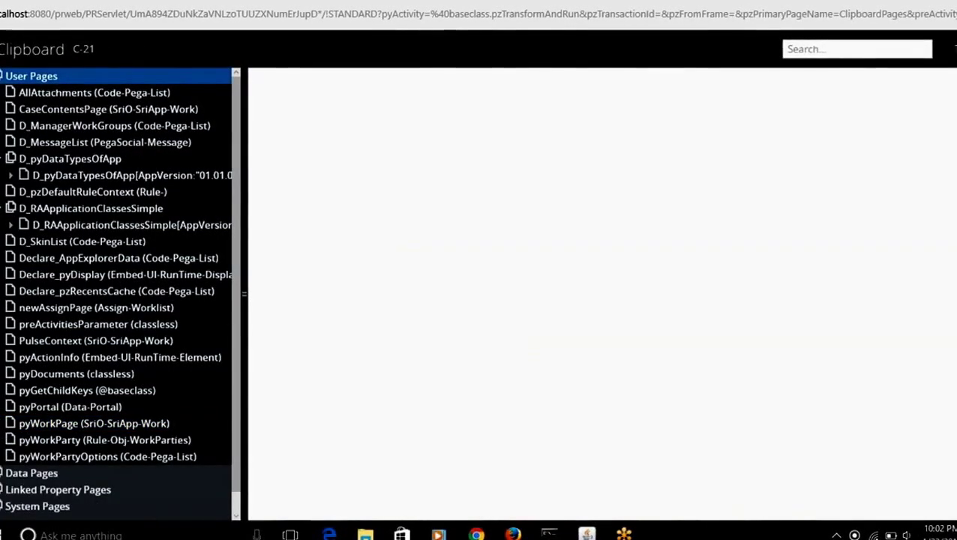
pyautogui.click(92, 54)
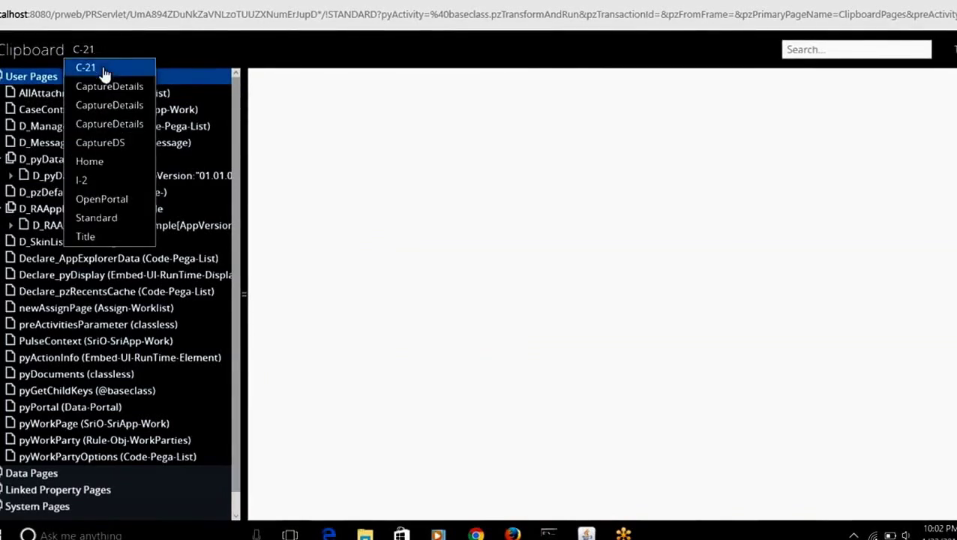
pyautogui.click(105, 70)
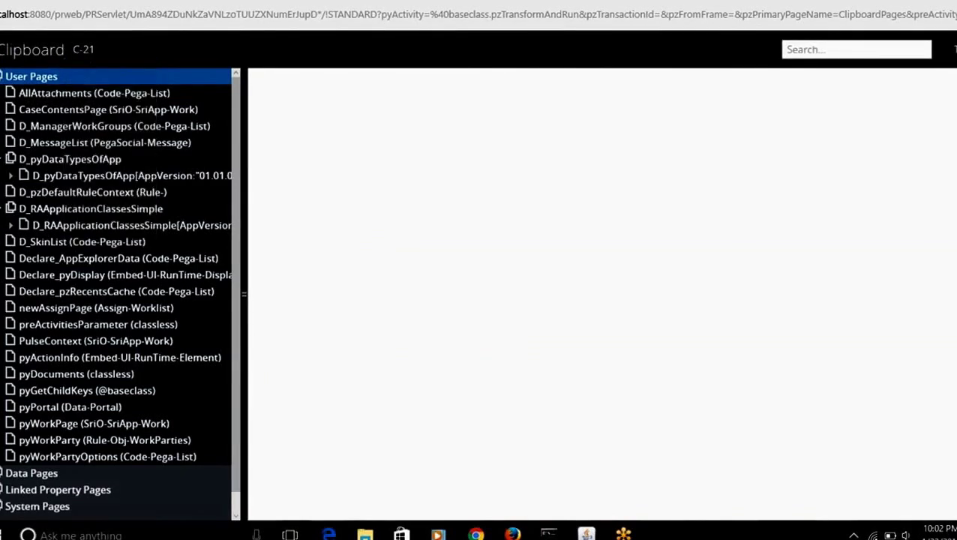
pyautogui.click(3, 424)
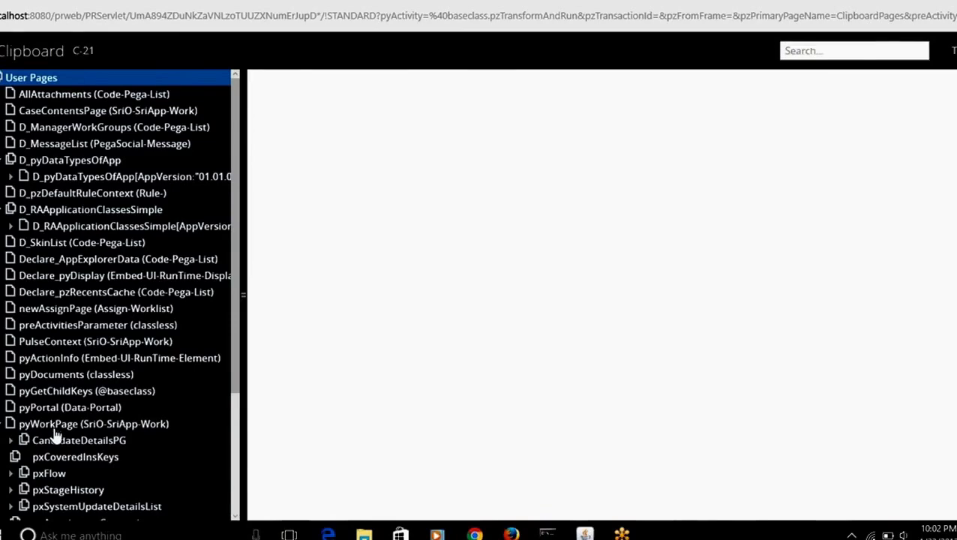
pyautogui.click(52, 427)
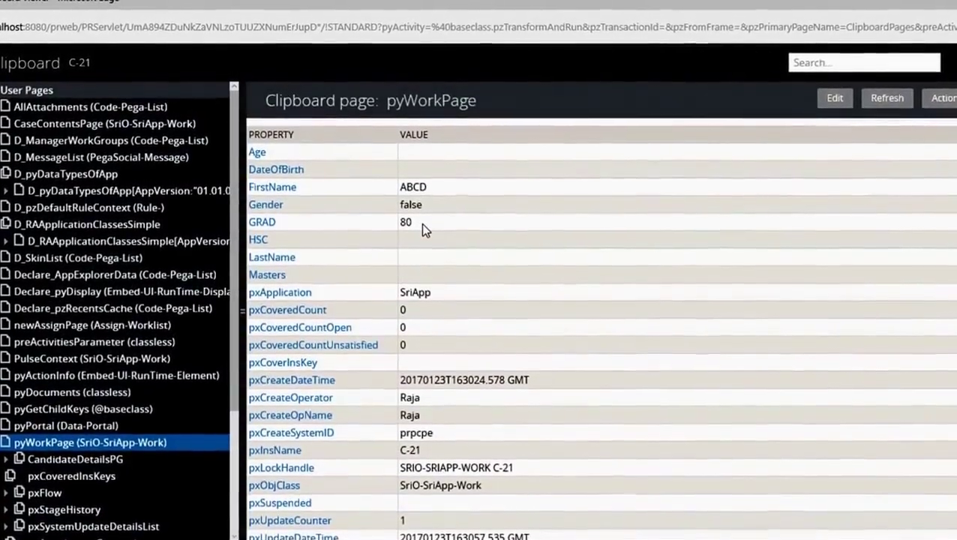
pyautogui.hotkey('alt', 'Tab')
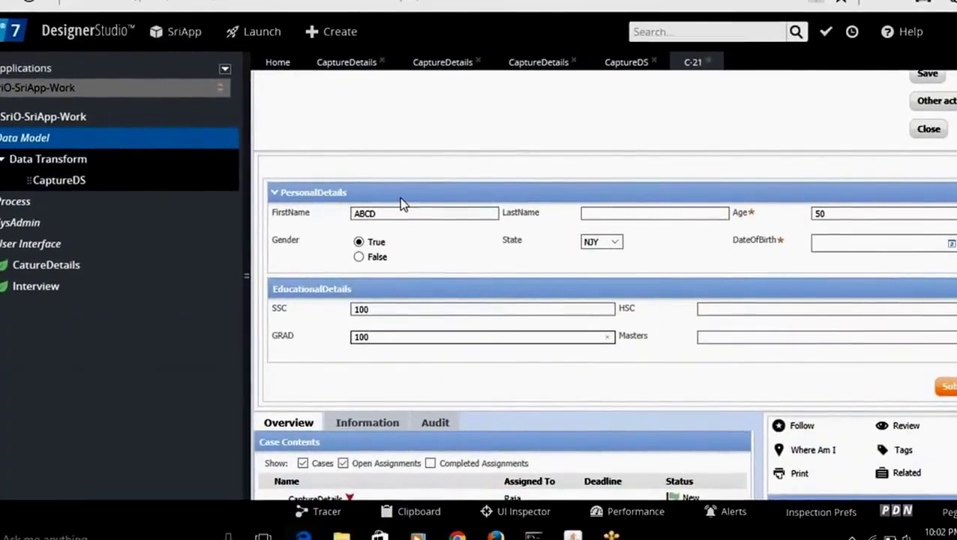
# Step: Dismiss the flagged-fields warning, enter DateOfBirth 1/1/2016, and resubmit the C-21 form
pyautogui.click(941, 384)
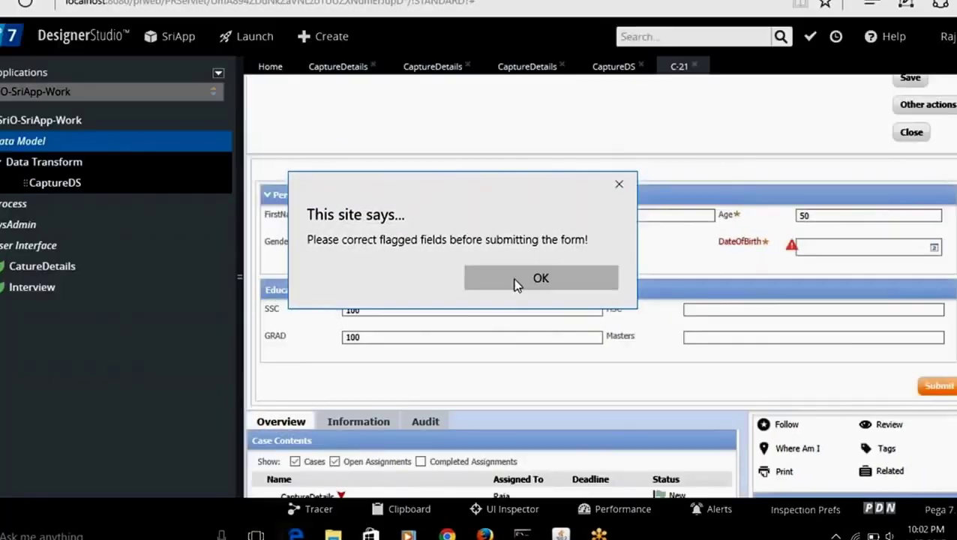
pyautogui.click(515, 277)
pyautogui.click(826, 246)
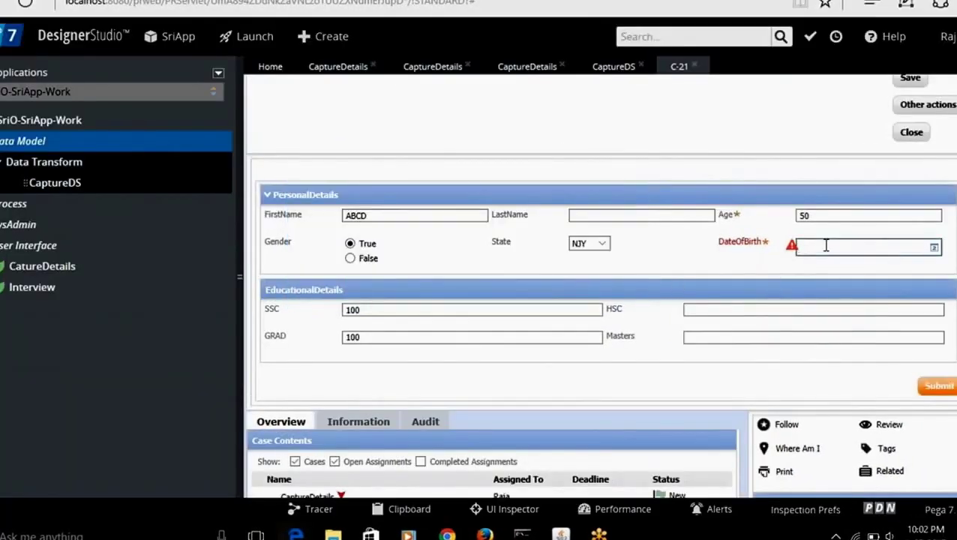
pyautogui.write('1/1/2016')
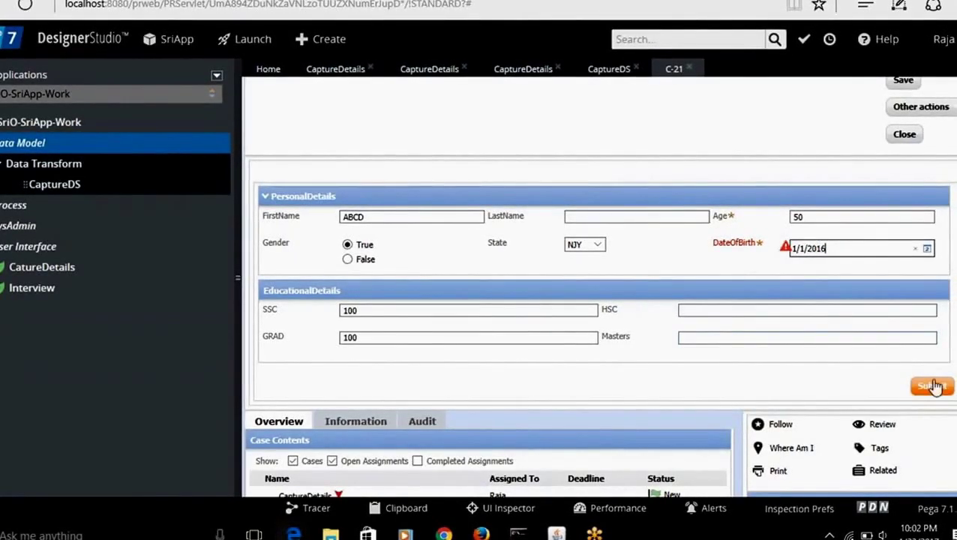
pyautogui.click(932, 386)
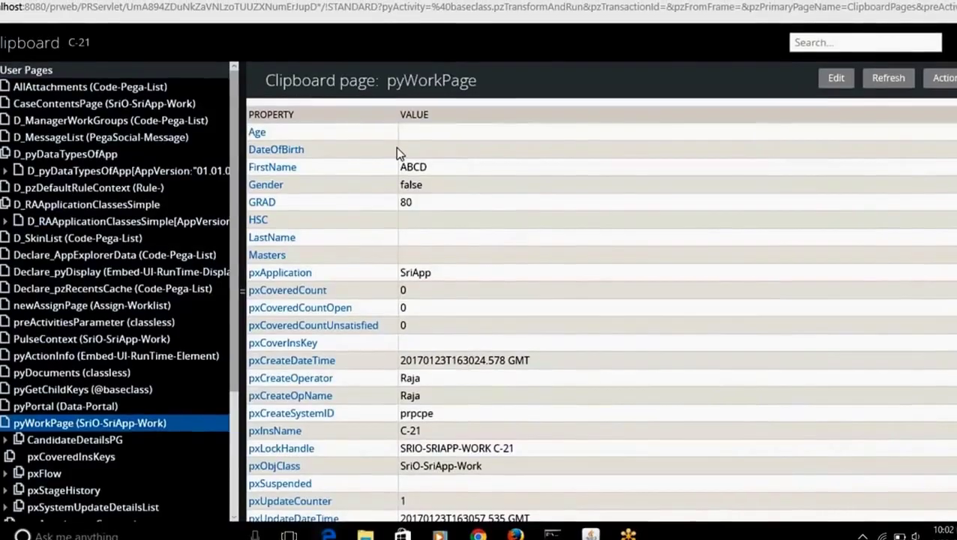
# Step: Inspect C-21's pyWorkPage properties (Age 50, FirstName ABCD), then return to the case
pyautogui.click(83, 45)
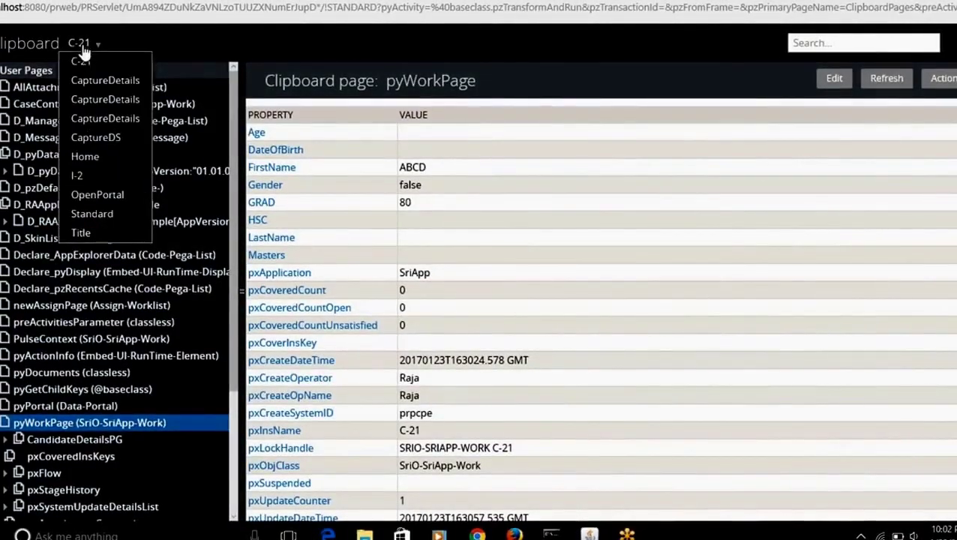
pyautogui.click(80, 61)
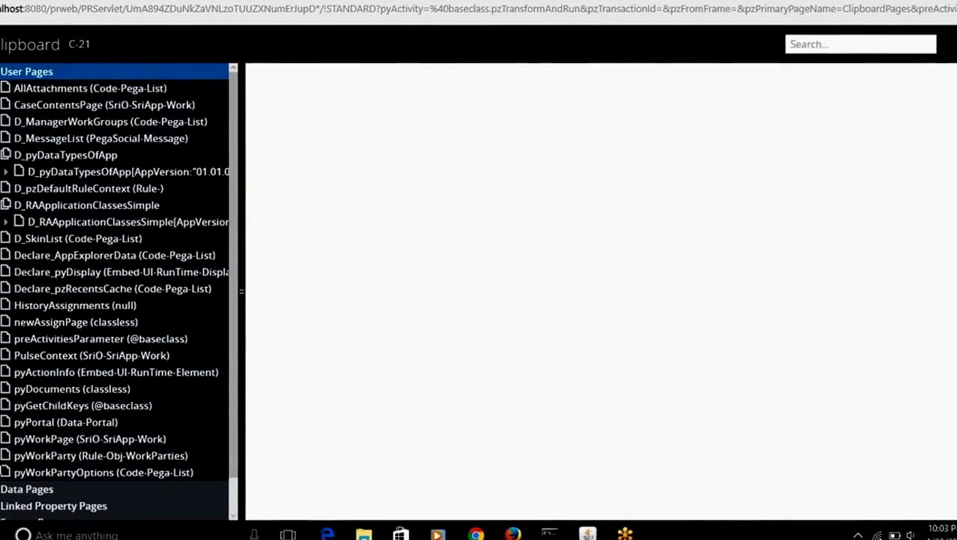
pyautogui.click(5, 439)
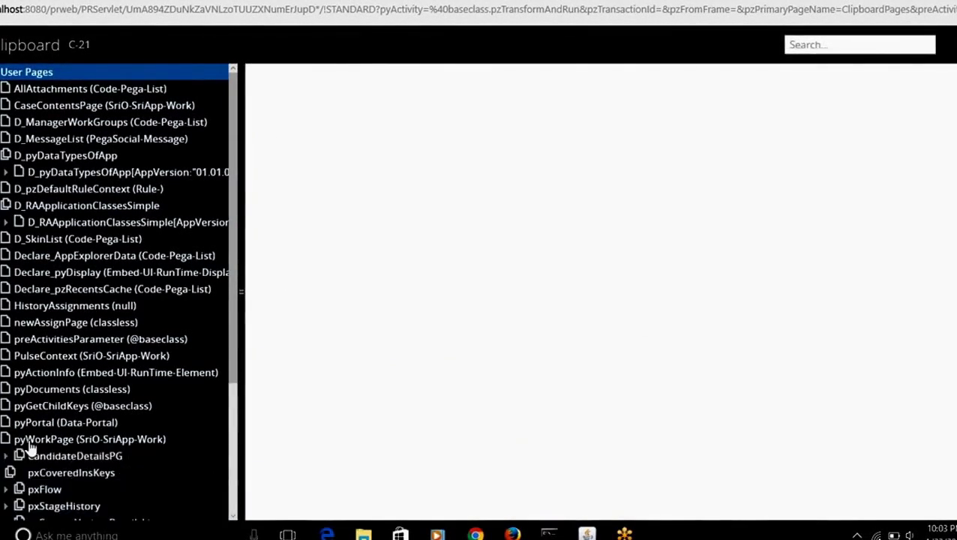
pyautogui.click(22, 439)
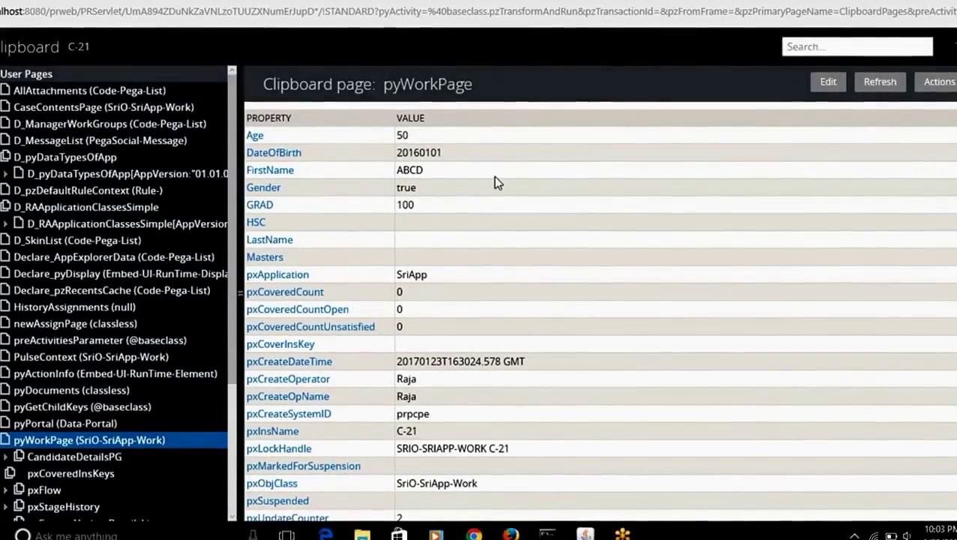
pyautogui.hotkey('alt', 'Tab')
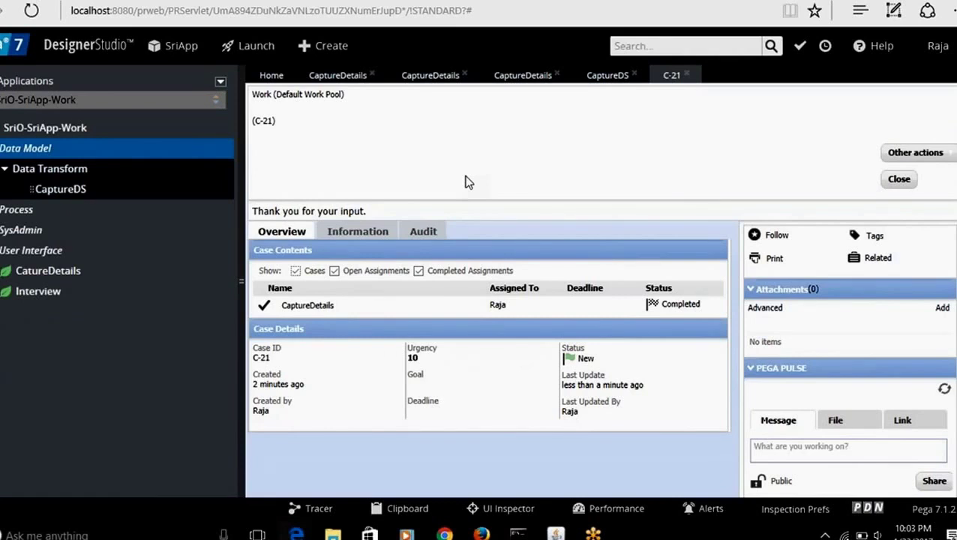
# Step: View the CaptureDS data transform, then reopen the CaptureDetails flow action's settings
pyautogui.click(599, 78)
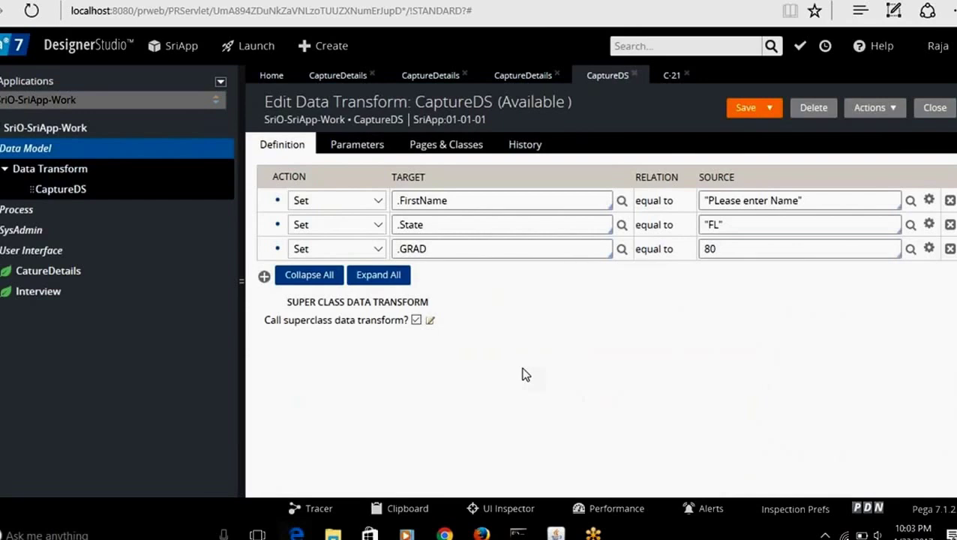
pyautogui.click(413, 87)
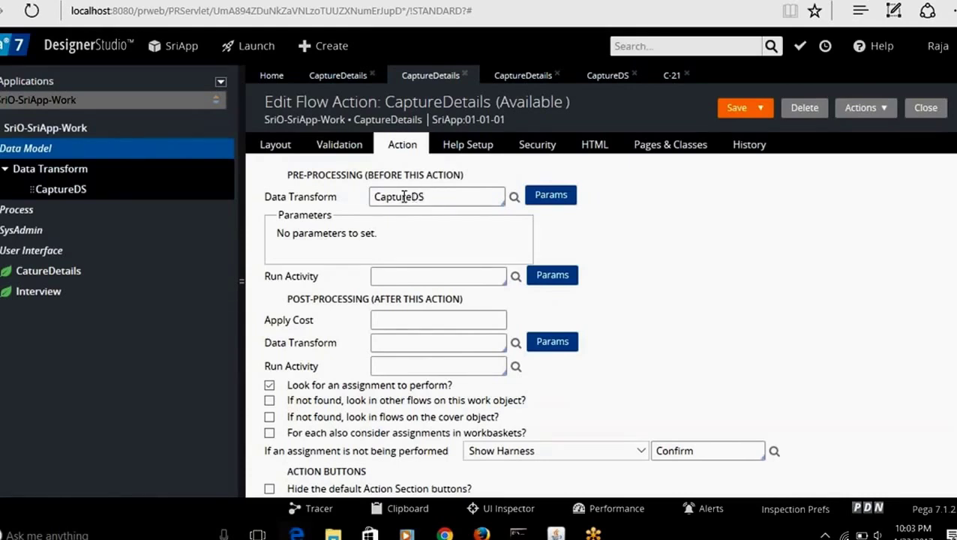
# Step: Select the CaptureDS name, then look over the CaptureDetails flow, flow action and section
pyautogui.moveTo(427, 197); pyautogui.dragTo(368, 197)
pyautogui.click(397, 340)
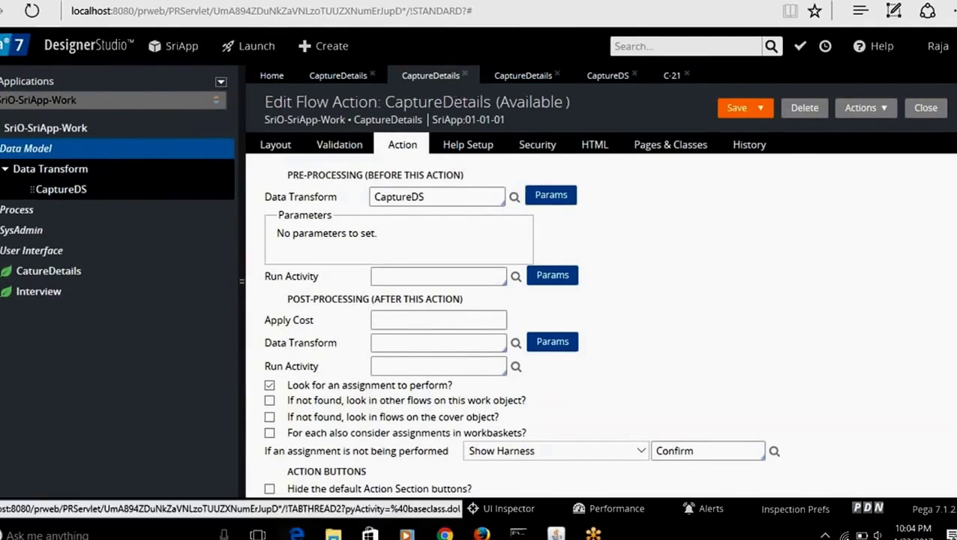
pyautogui.click(339, 77)
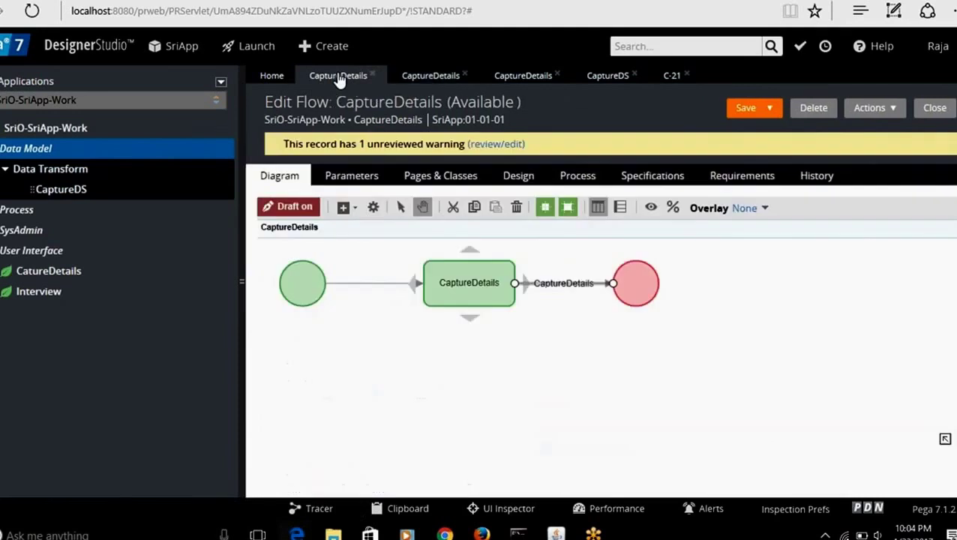
pyautogui.click(418, 77)
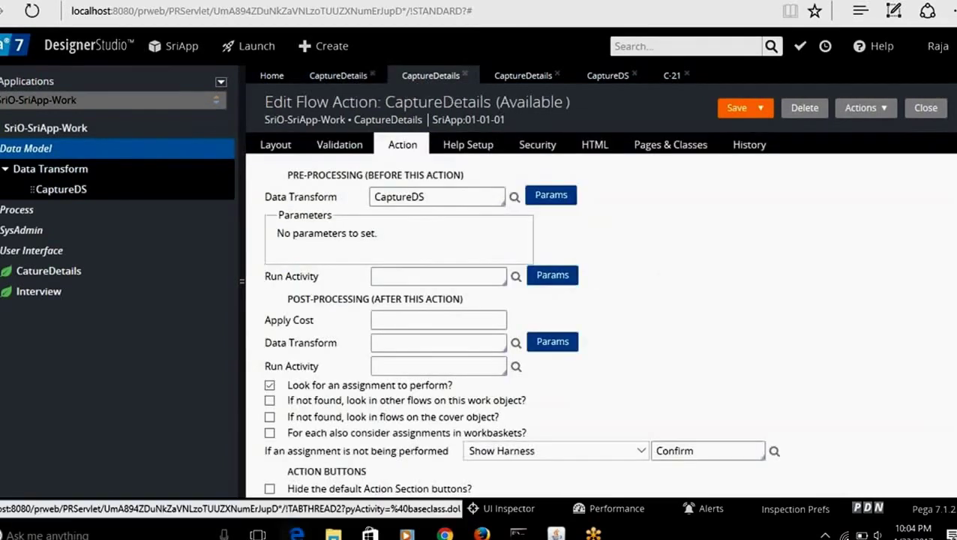
pyautogui.click(529, 84)
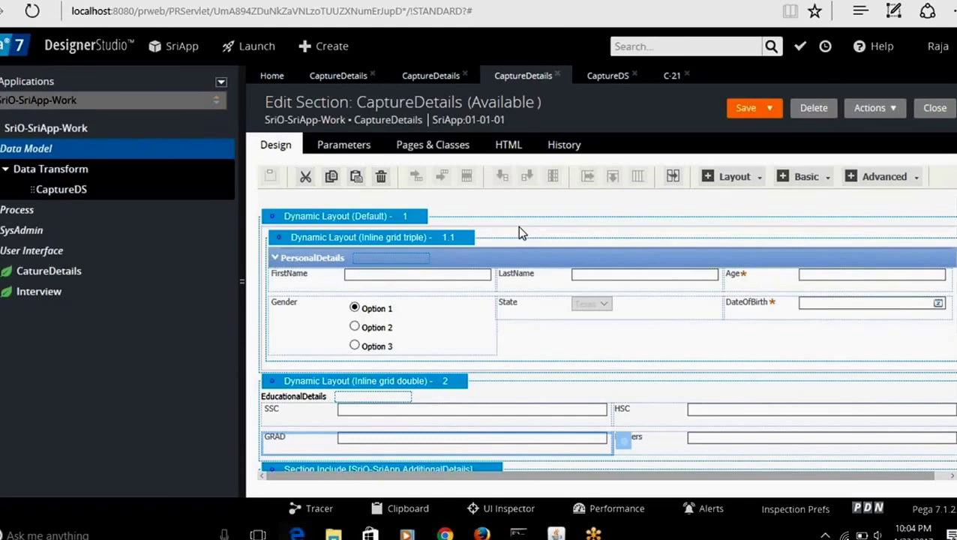
# Step: Return to the CaptureDetails section layout and pick its DateOfBirth field
pyautogui.click(431, 77)
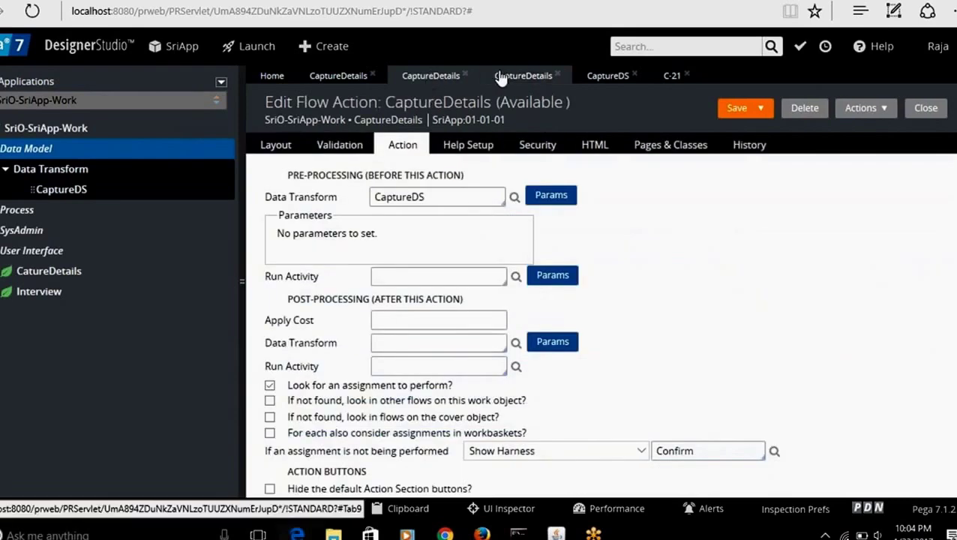
pyautogui.click(606, 77)
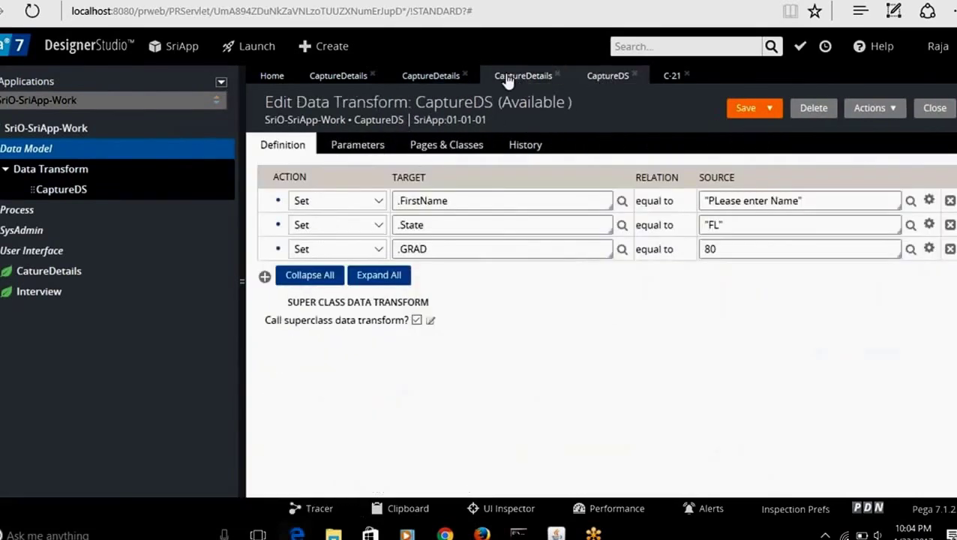
pyautogui.click(507, 78)
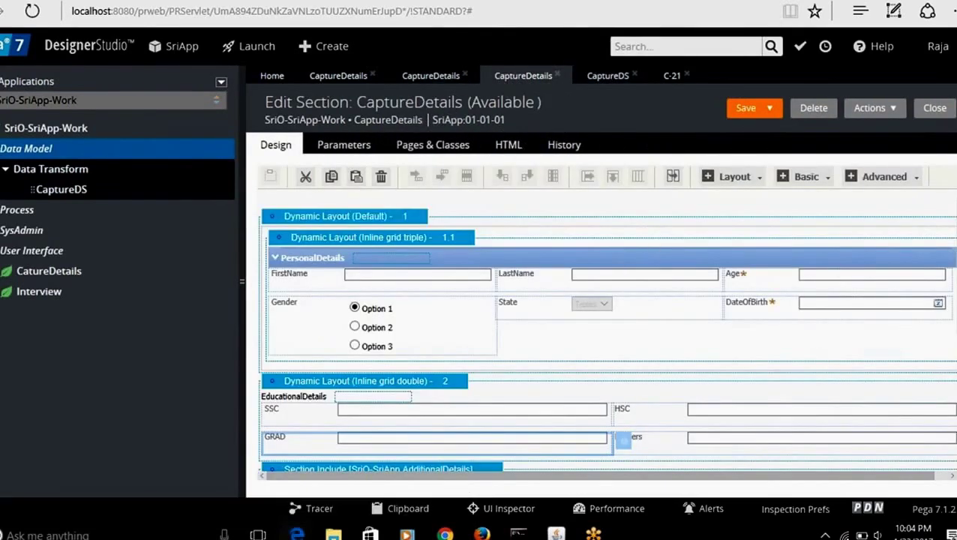
pyautogui.scroll(-5, 600, 330)
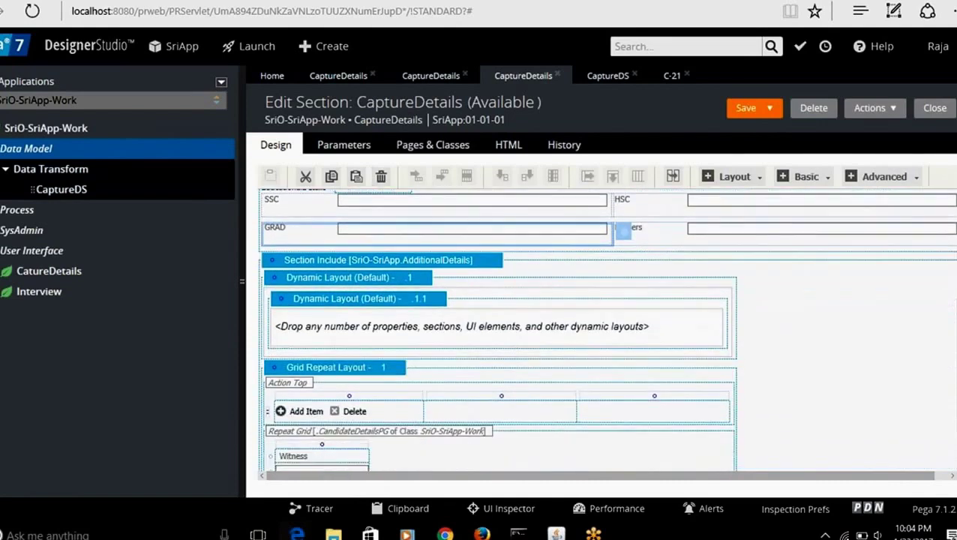
pyautogui.scroll(5, 605, 329)
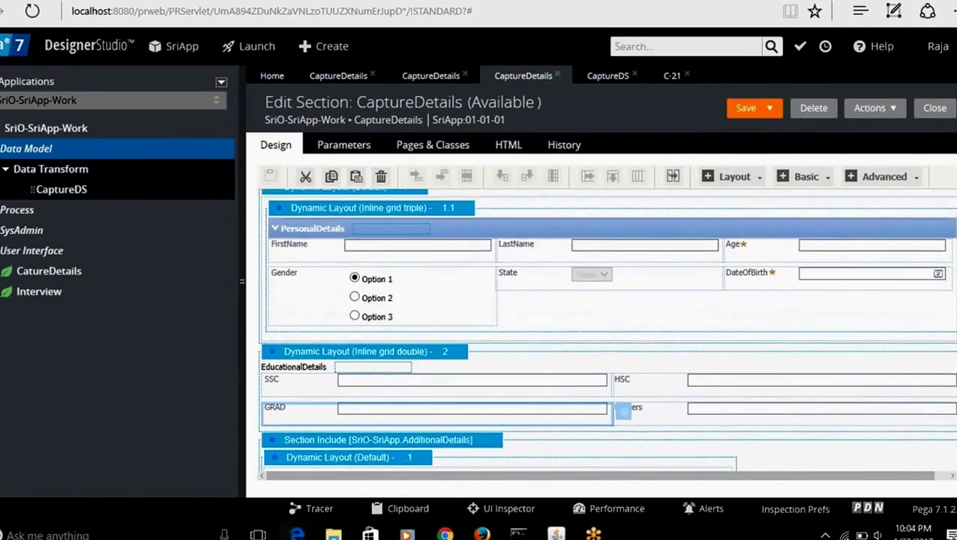
pyautogui.click(766, 283)
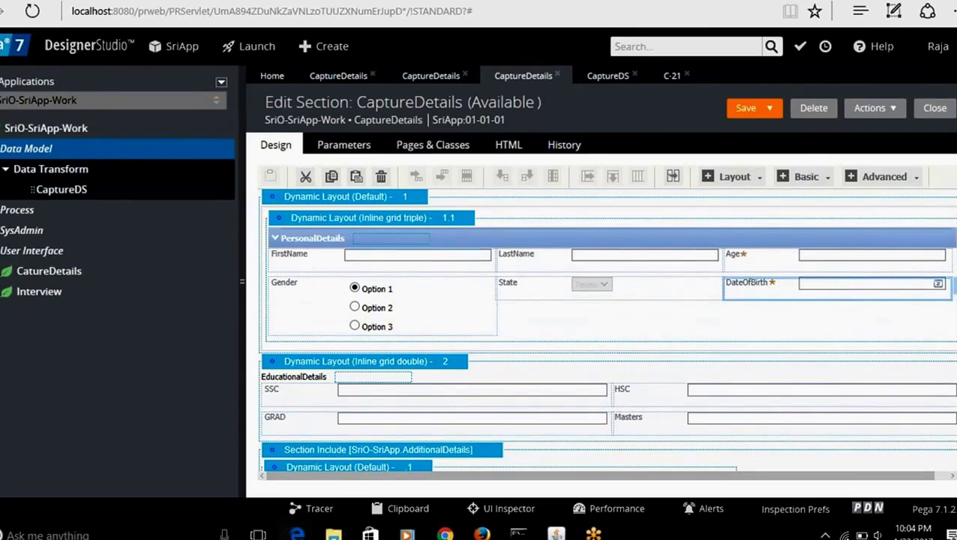
# Step: Create a data transform named Capture2DS under the SriApp Data Model
pyautogui.rightClick(34, 151)
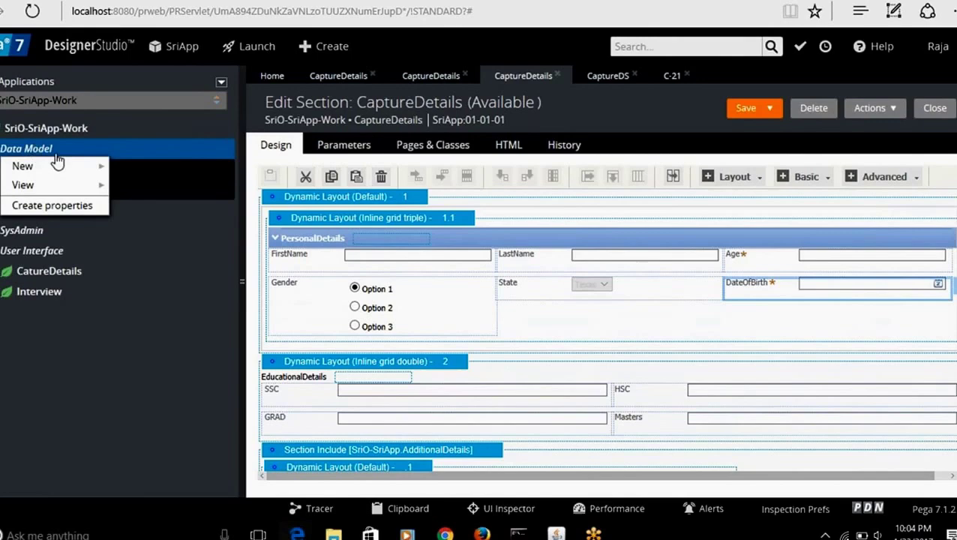
pyautogui.moveTo(79, 165)
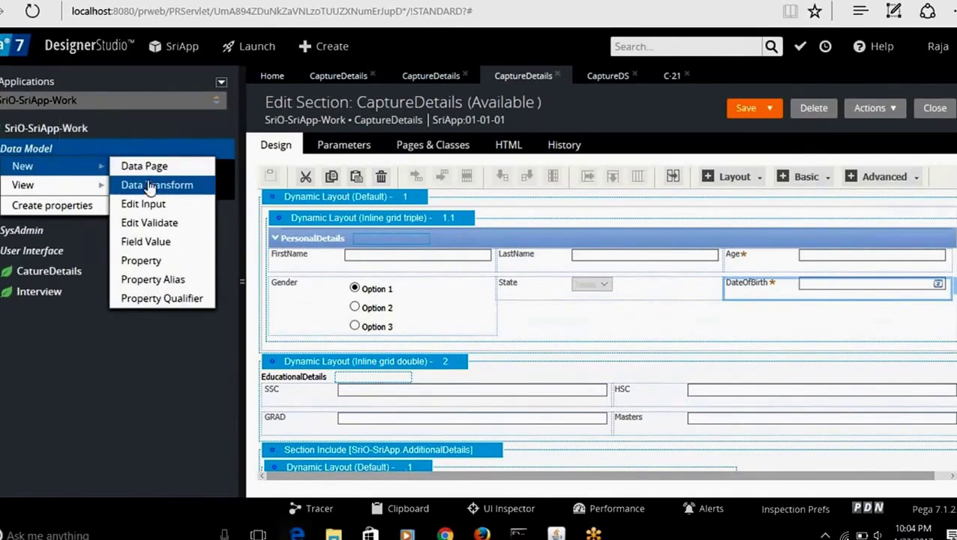
pyautogui.click(146, 184)
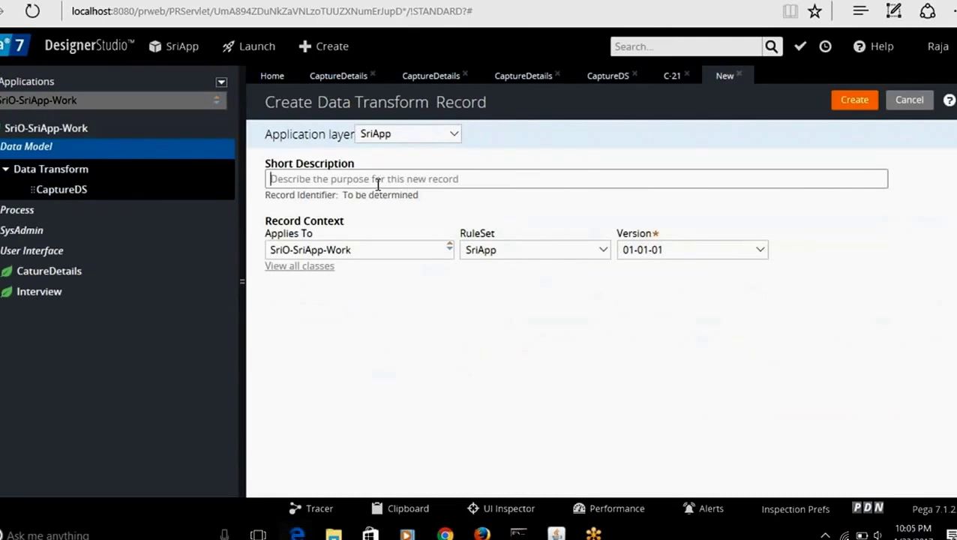
pyautogui.write('C')
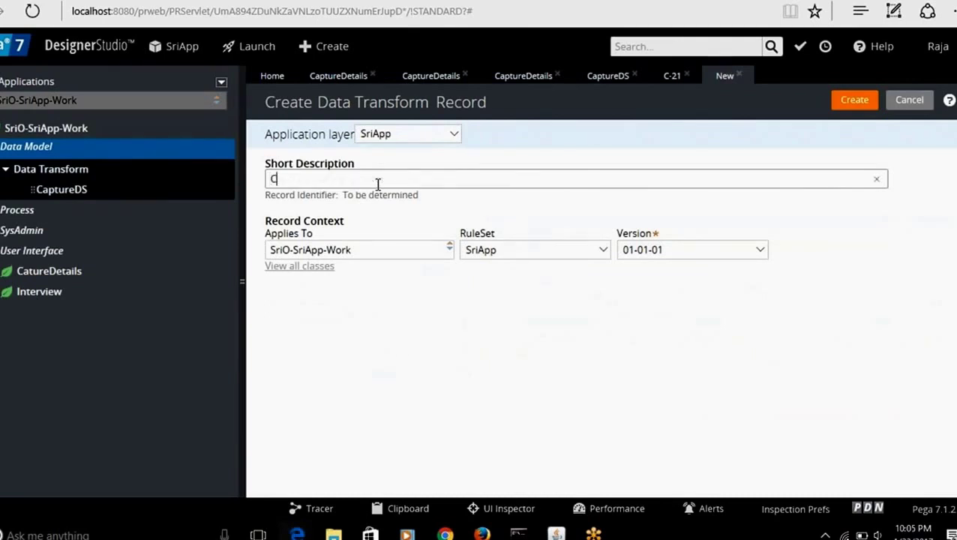
pyautogui.write('apture2DS')
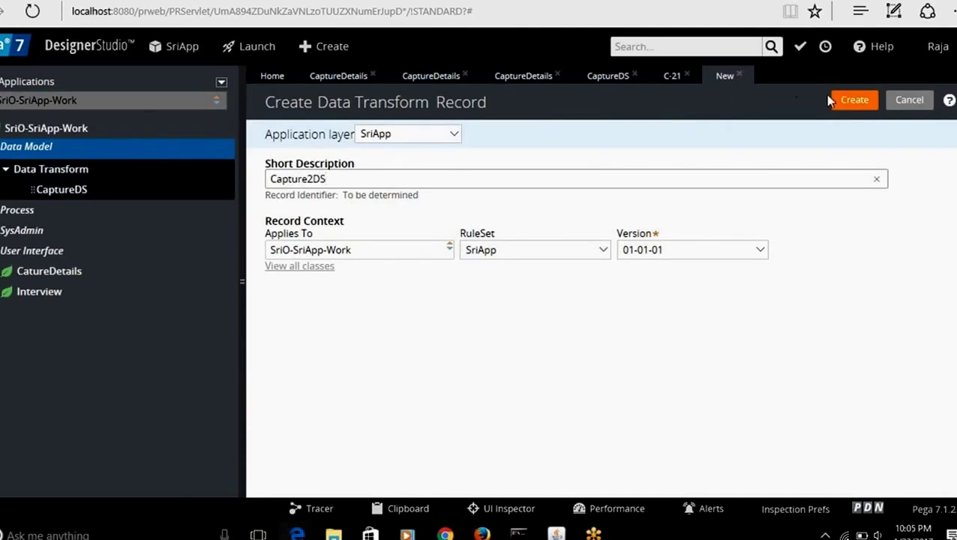
pyautogui.click(855, 100)
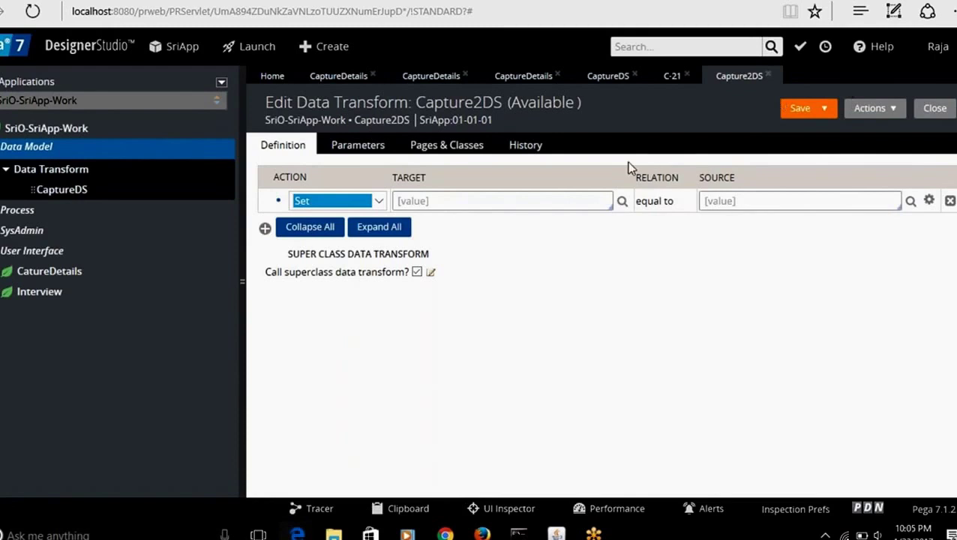
# Step: Make the first step set .DateOfBirth to "1/1/2016"
pyautogui.click(425, 198)
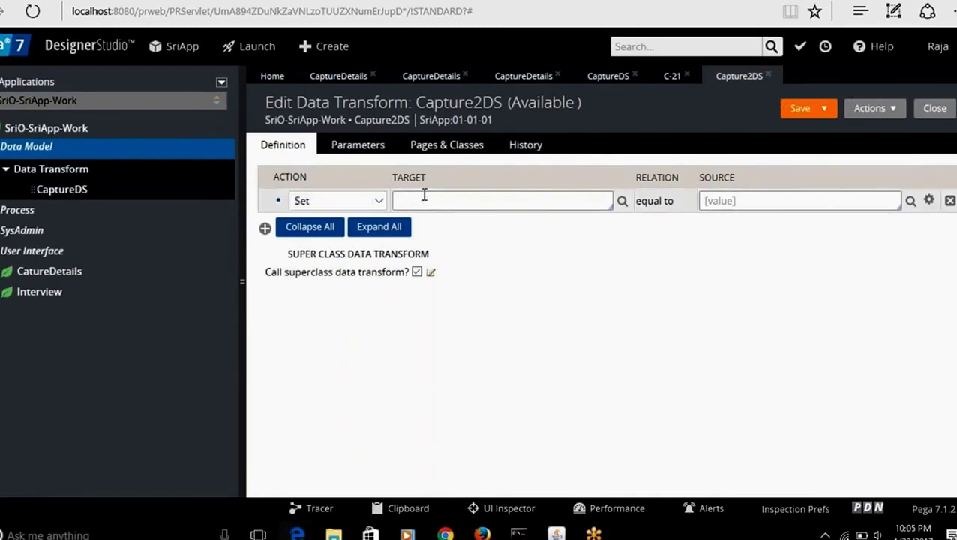
pyautogui.write('.')
pyautogui.press('Down')
pyautogui.press('Down')
pyautogui.press('Down')
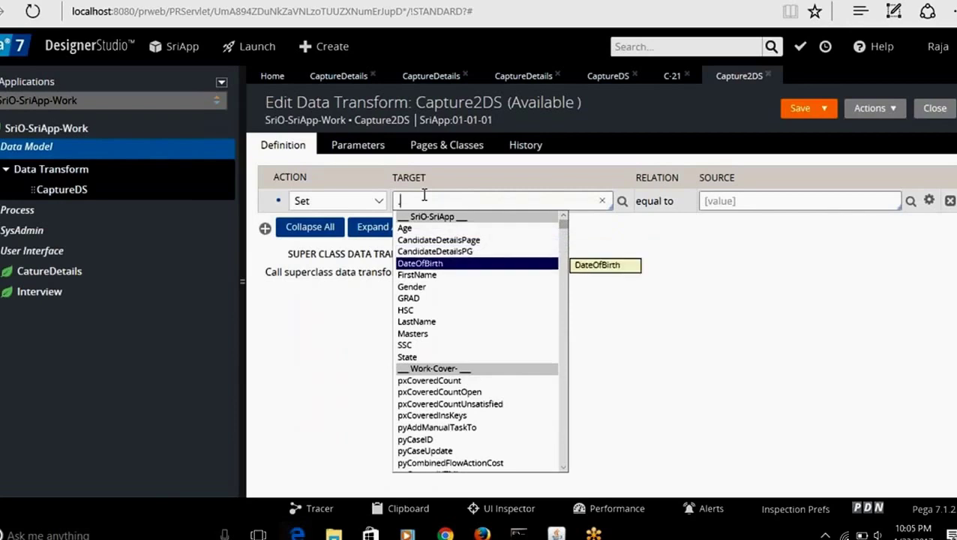
pyautogui.press('Return')
pyautogui.click(732, 201)
pyautogui.write('"1/')
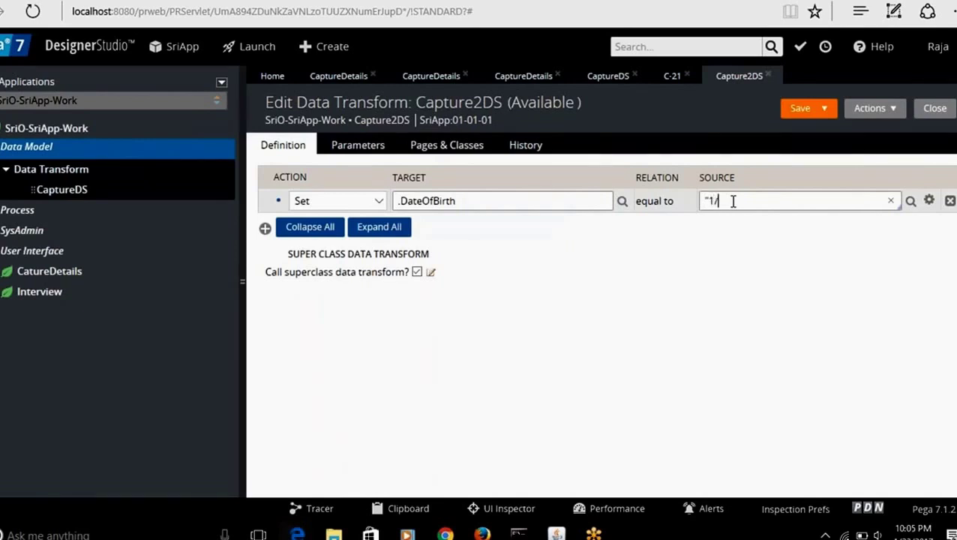
pyautogui.write('1/2016"')
# Step: Add a second step targeting the .HSC property
pyautogui.click(265, 228)
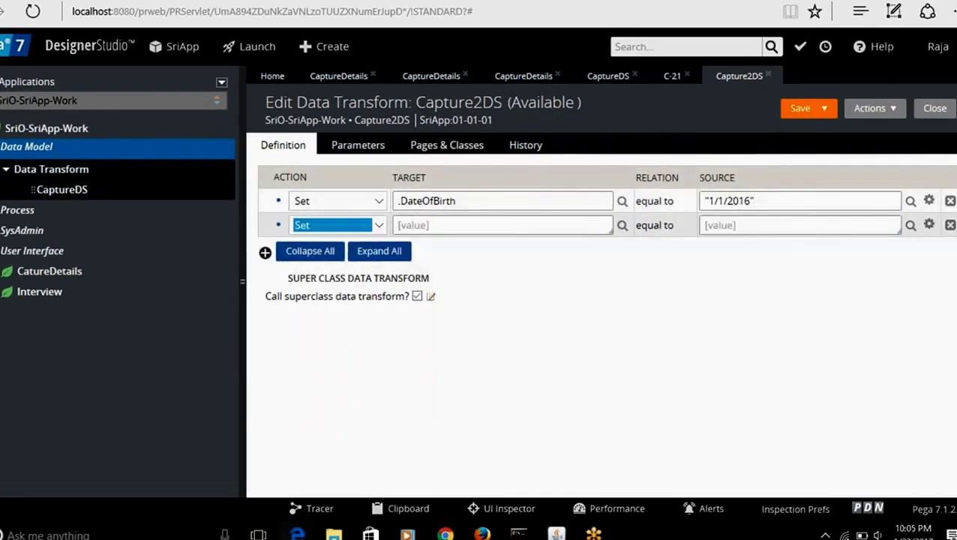
pyautogui.click(425, 222)
pyautogui.write('.')
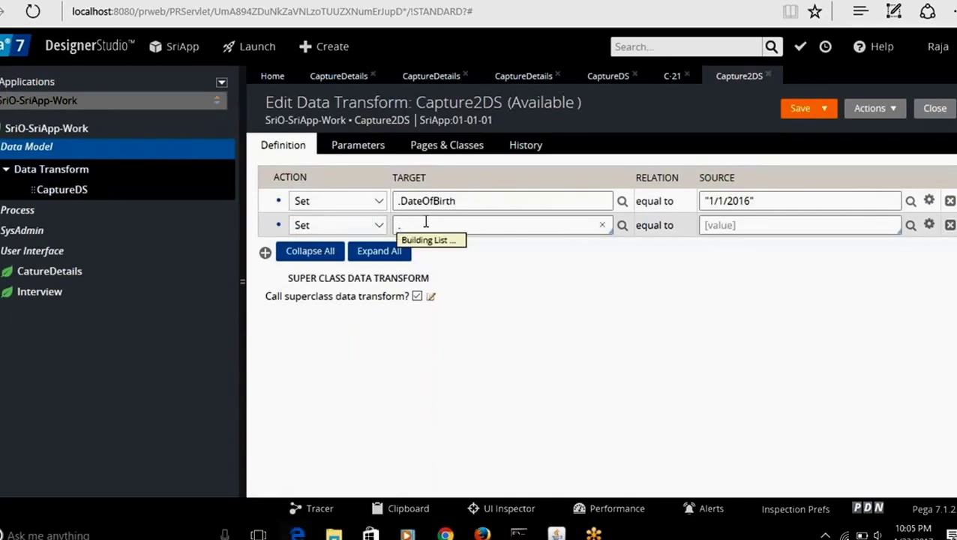
pyautogui.press('Down')
pyautogui.press('Down')
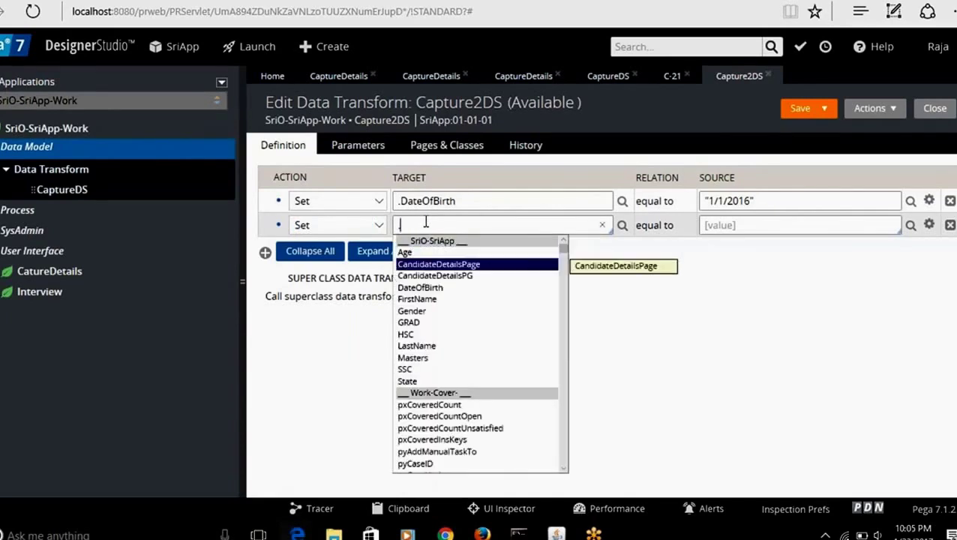
pyautogui.press('Down')
pyautogui.press('Down')
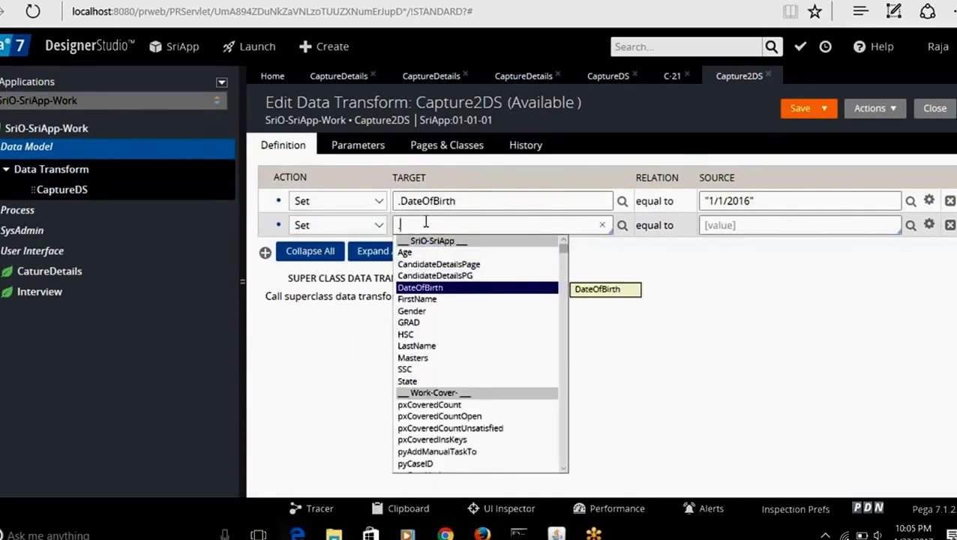
pyautogui.press('Down')
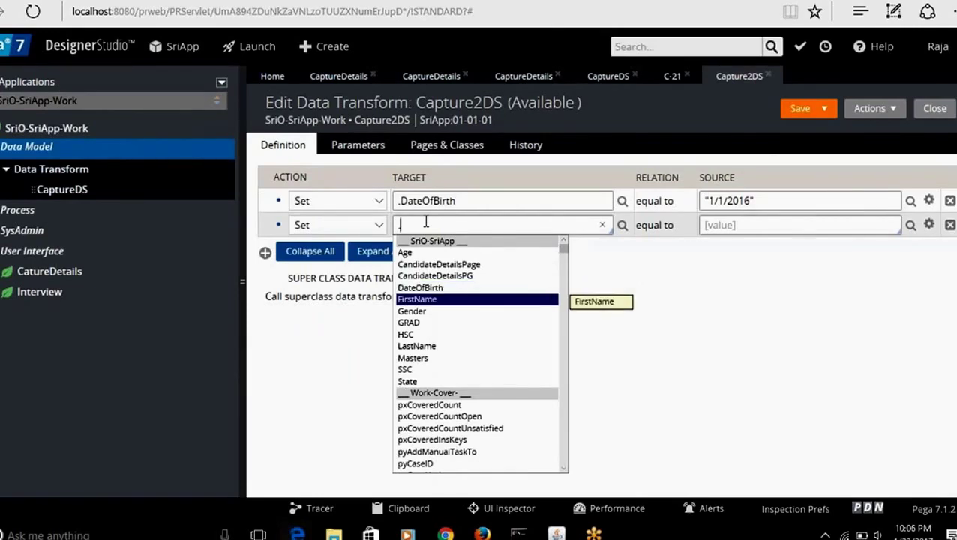
pyautogui.press('Down')
pyautogui.press('Down')
pyautogui.press('Down')
pyautogui.press('Down')
pyautogui.press('Down')
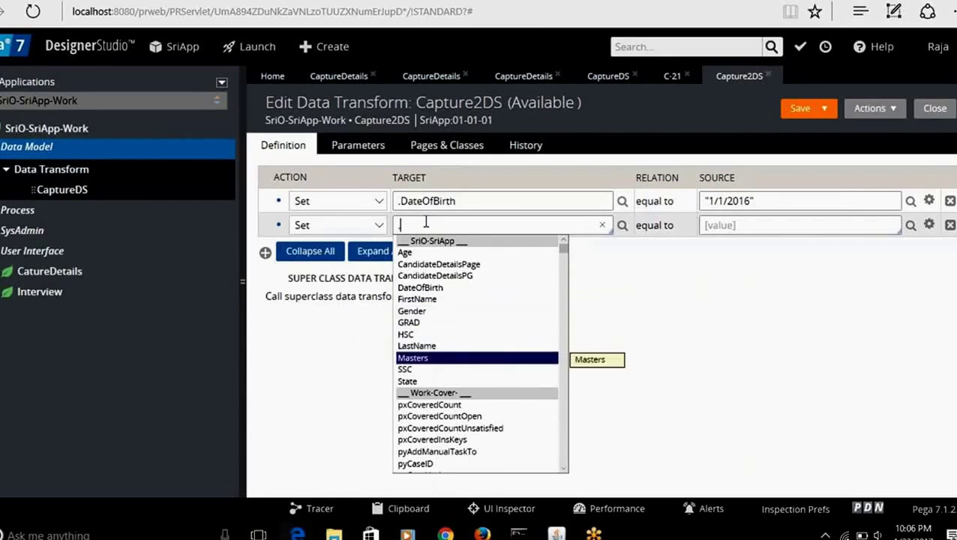
pyautogui.press('Down')
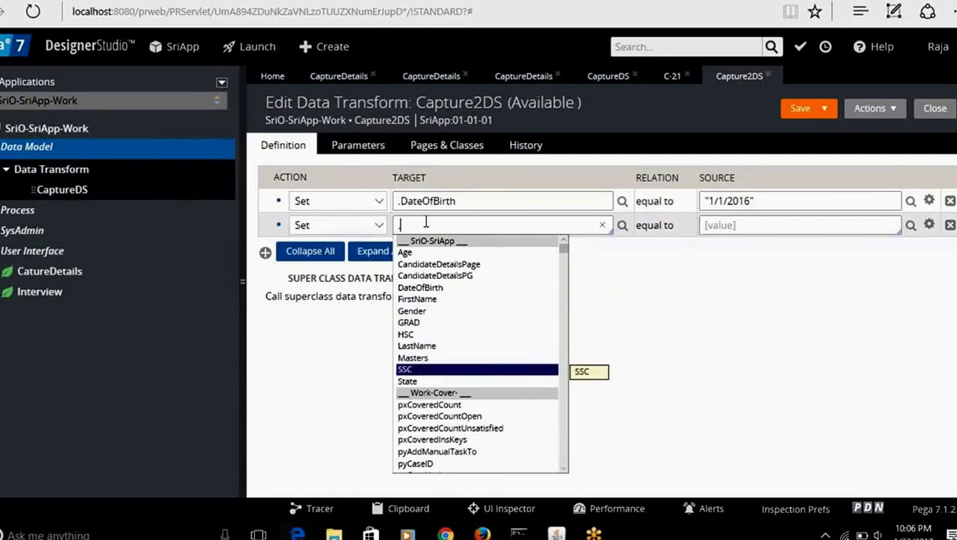
pyautogui.press('Up')
pyautogui.press('Up')
pyautogui.press('Up')
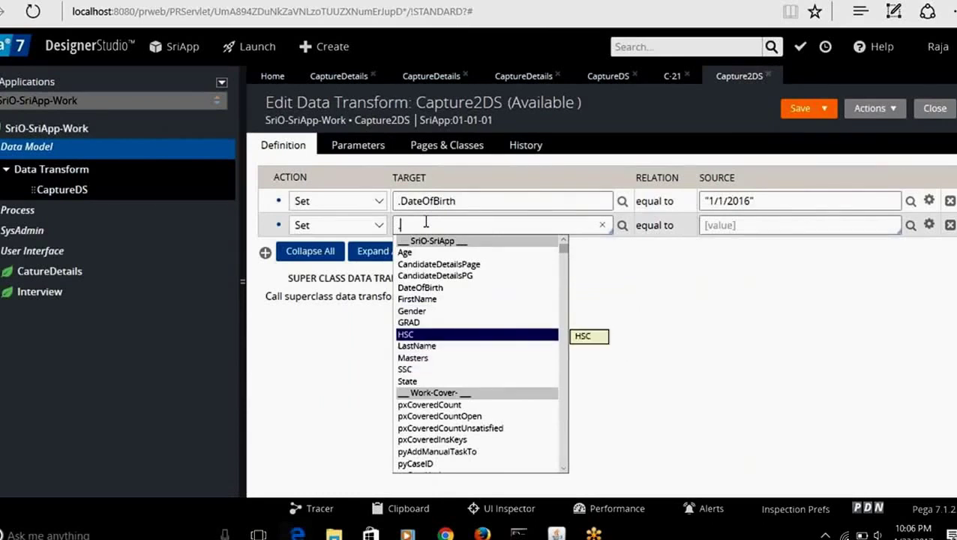
pyautogui.press('Return')
# Step: Give .HSC the value 50, save Capture2DS, and bring up the Delete prompt
pyautogui.click(757, 218)
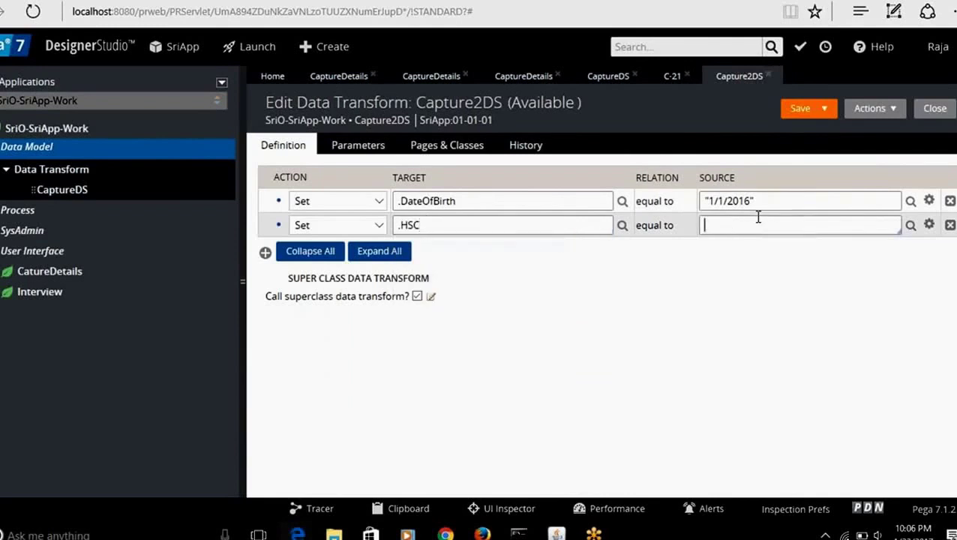
pyautogui.write('50')
pyautogui.click(801, 110)
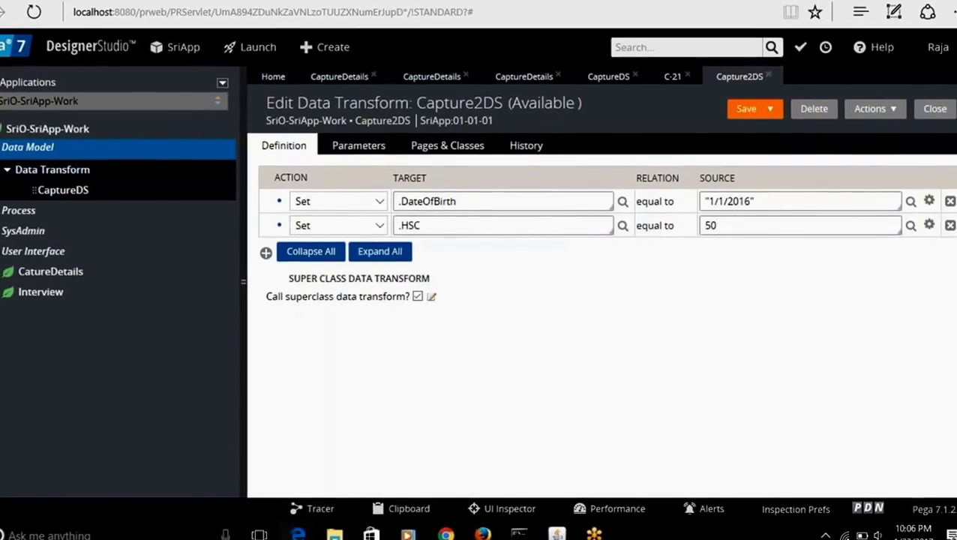
pyautogui.click(750, 108)
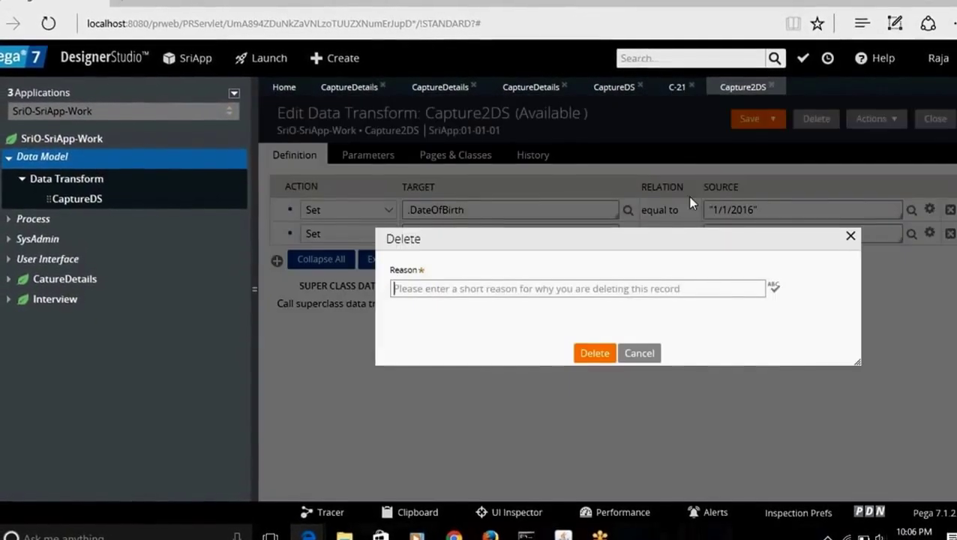
# Step: Cancel the Delete prompt and return to the CaptureDS data transform
pyautogui.click(639, 352)
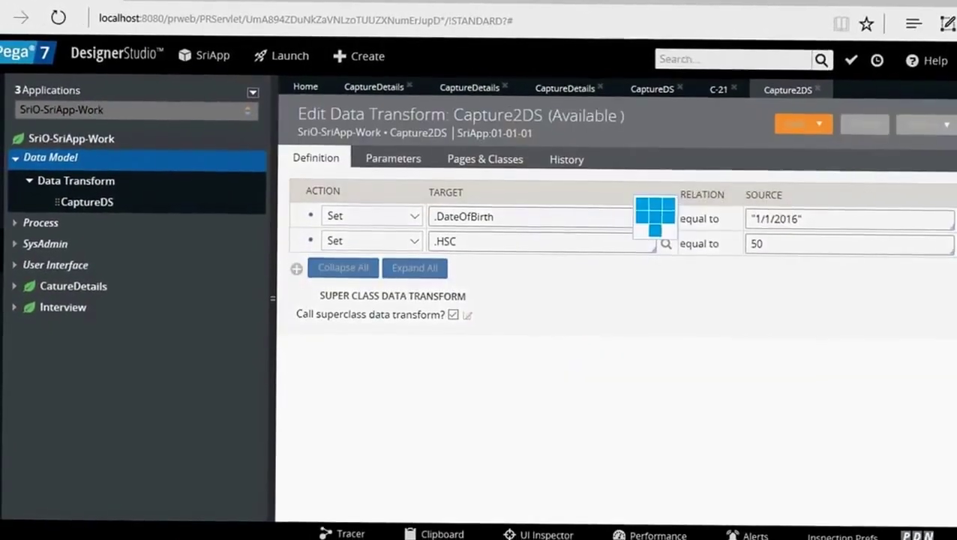
pyautogui.click(746, 119)
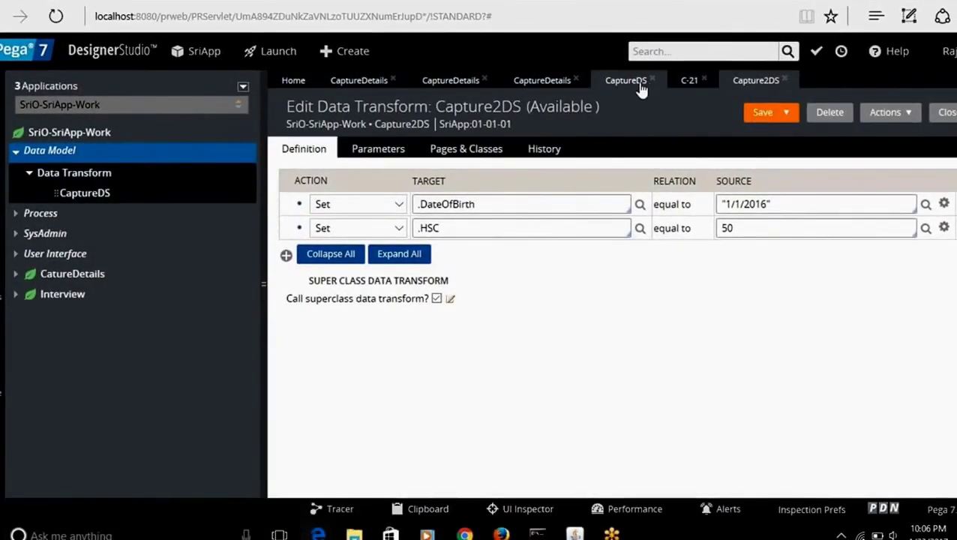
pyautogui.click(639, 88)
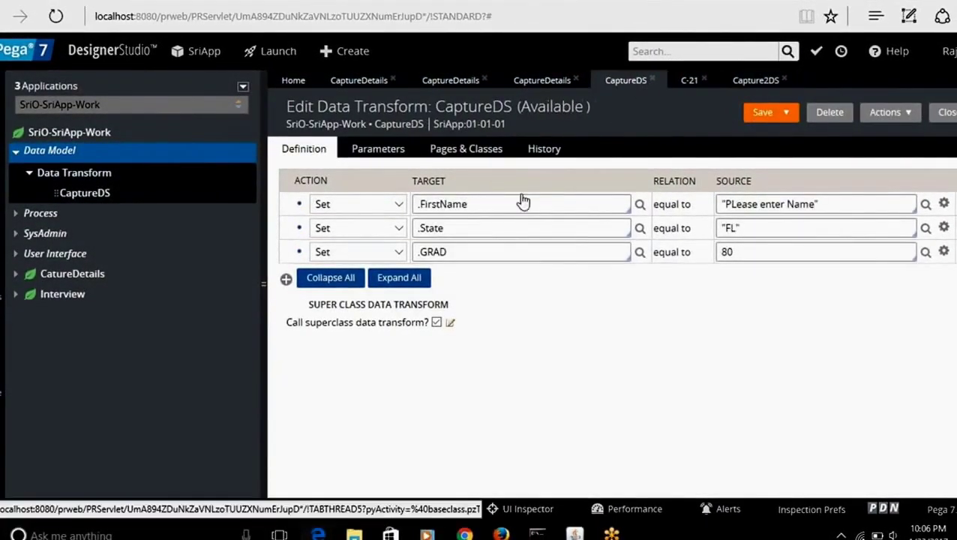
# Step: Add a fourth CaptureDS step applying Capture2DS, with an empty row below it
pyautogui.click(285, 281)
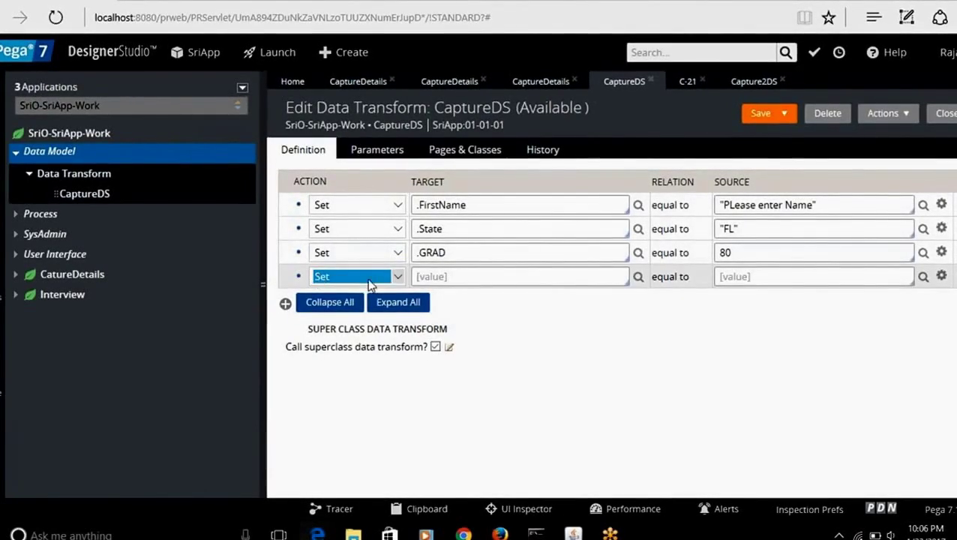
pyautogui.click(398, 278)
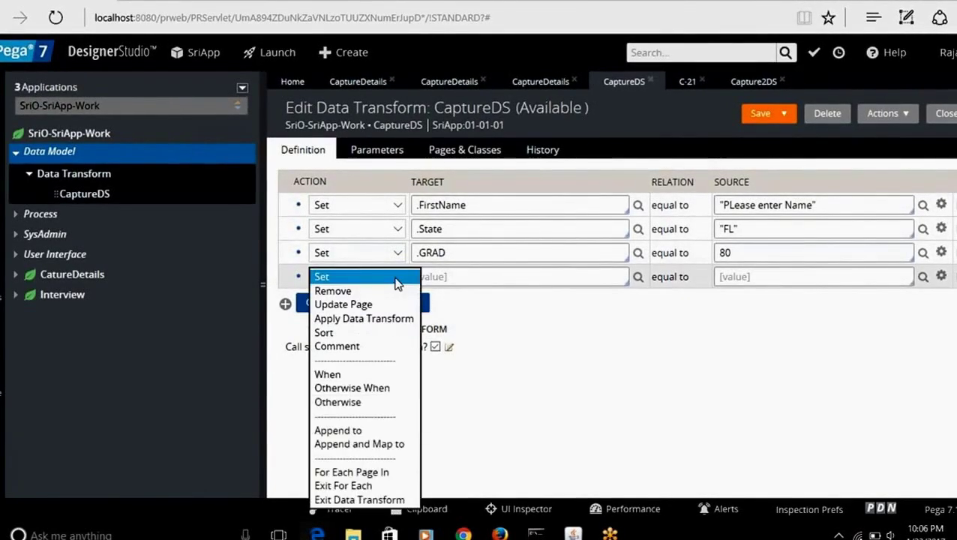
pyautogui.click(349, 319)
pyautogui.click(450, 278)
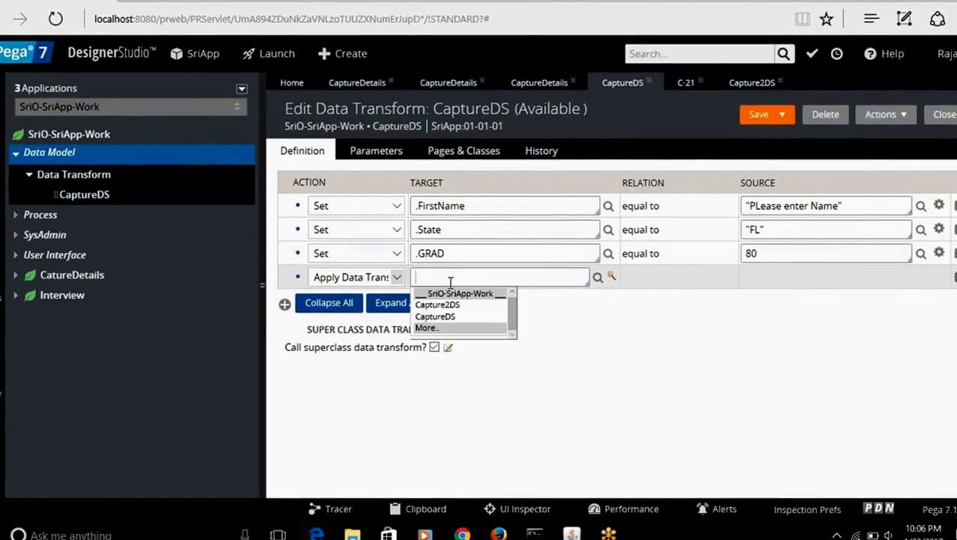
pyautogui.press('Down')
pyautogui.press('Down')
pyautogui.press('Up')
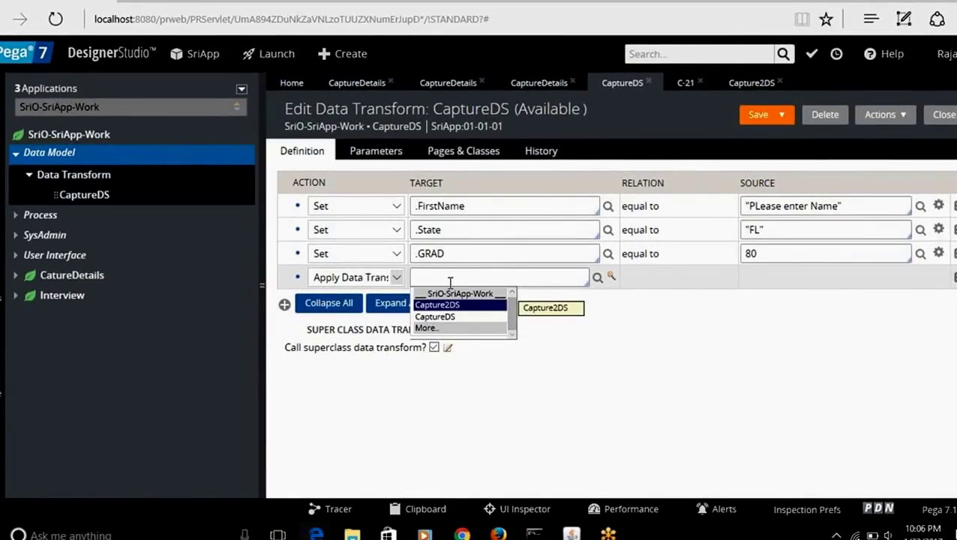
pyautogui.press('Return')
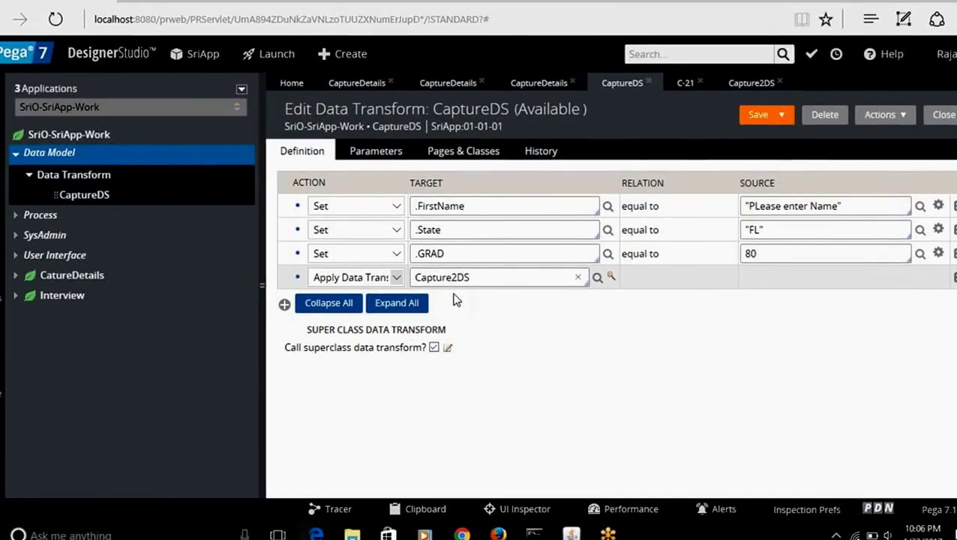
pyautogui.click(284, 305)
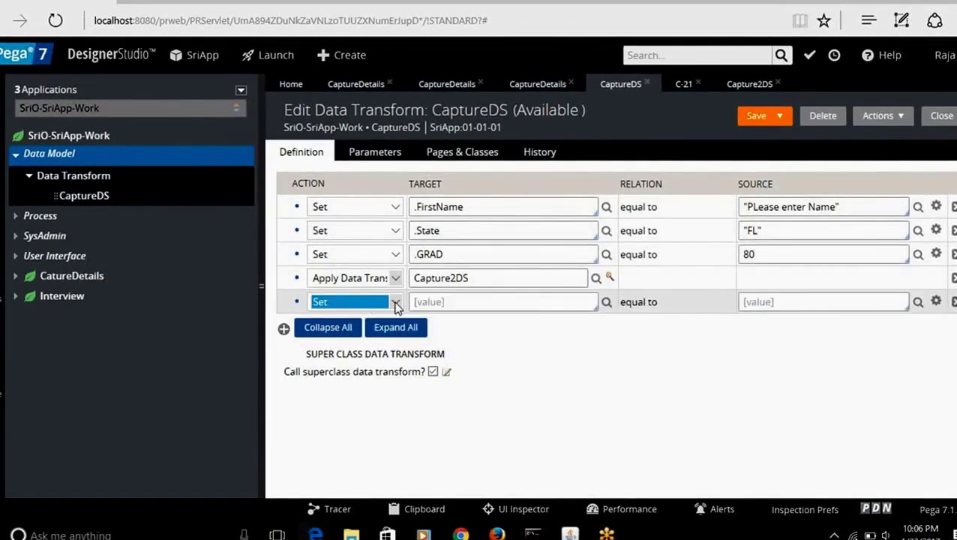
# Step: Change the fifth CaptureDS step's action from Comment to When and start its condition
pyautogui.click(393, 303)
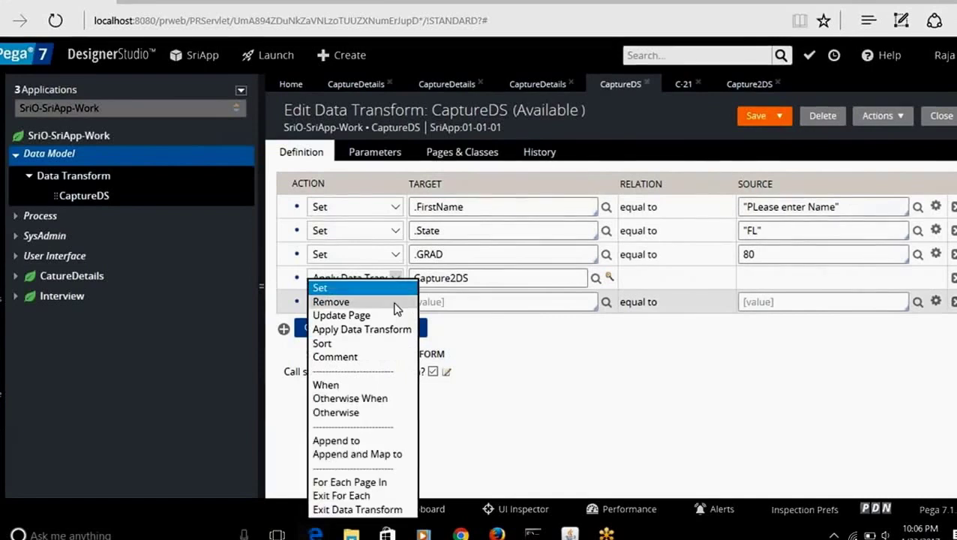
pyautogui.click(347, 356)
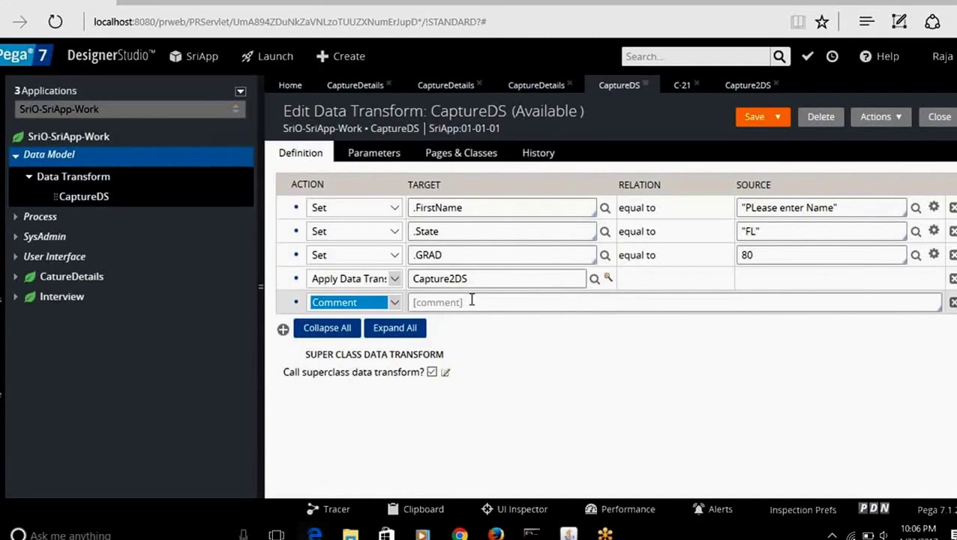
pyautogui.click(398, 306)
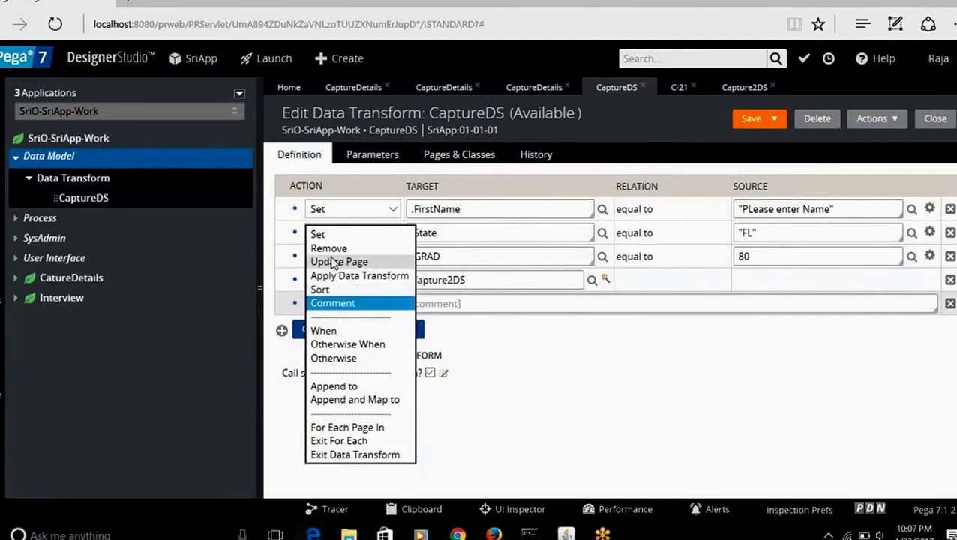
pyautogui.click(346, 331)
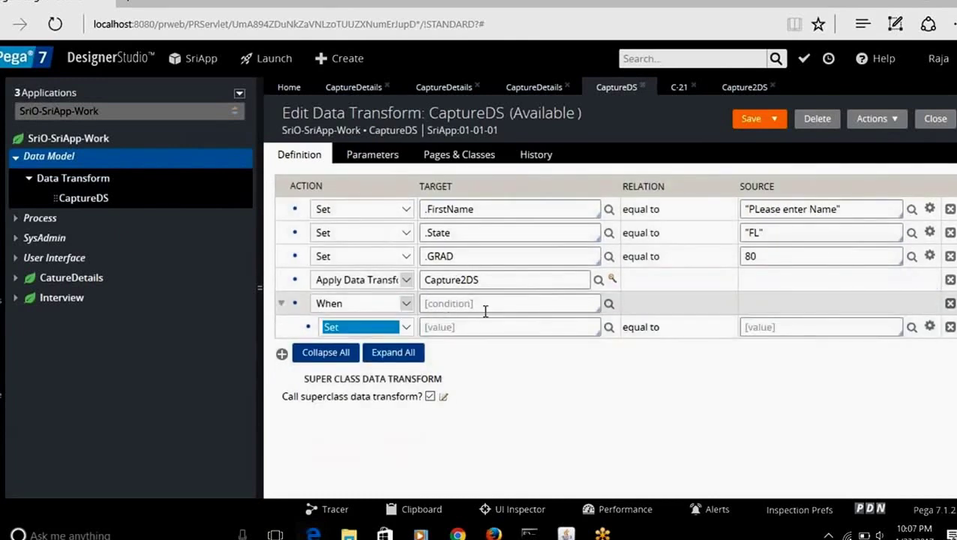
pyautogui.click(478, 303)
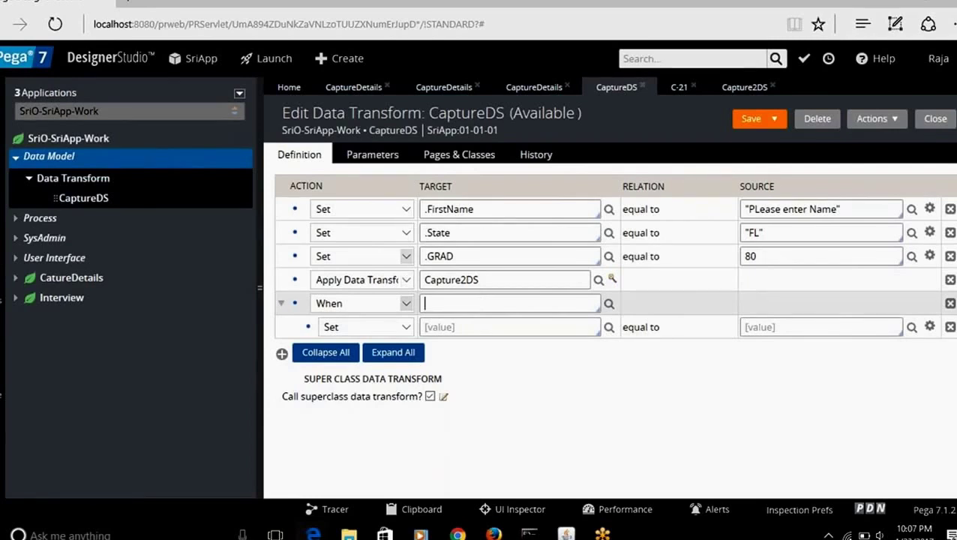
# Step: Create a When rule named Capture in the SriO-SriApp-Work class
pyautogui.click(100, 145)
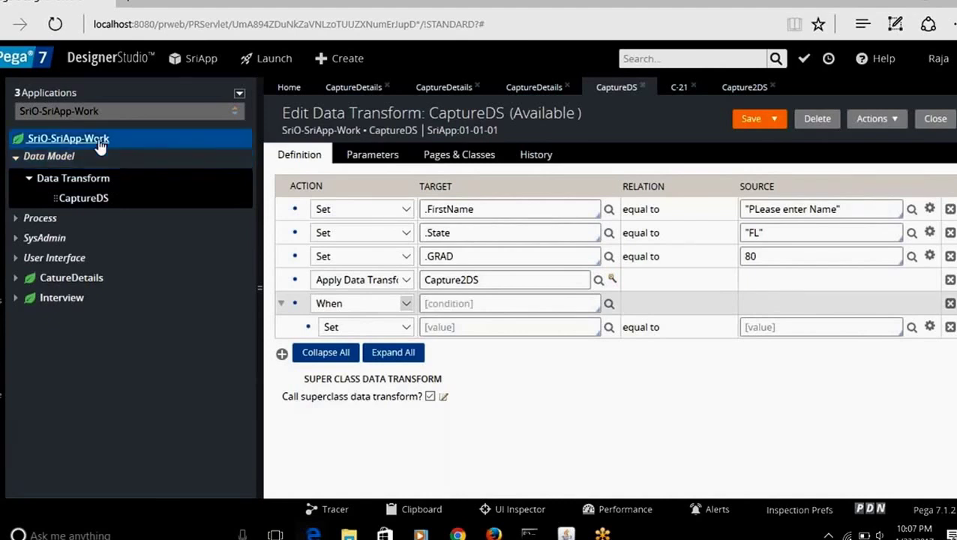
pyautogui.rightClick(99, 145)
pyautogui.moveTo(100, 157)
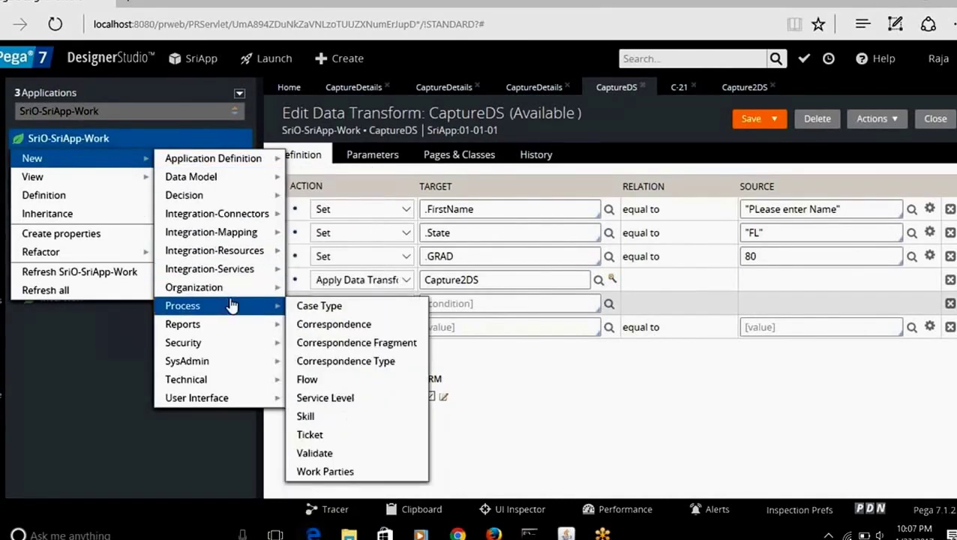
pyautogui.moveTo(247, 196)
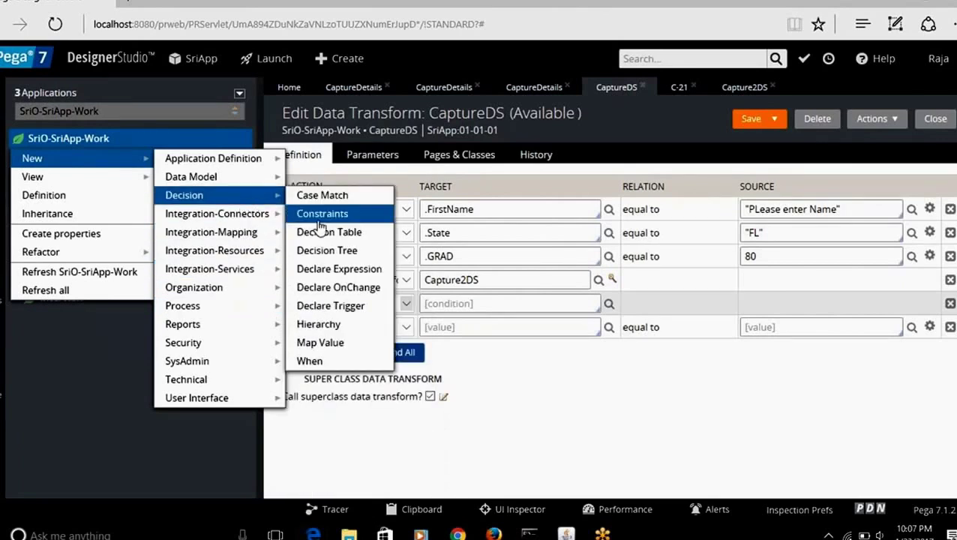
pyautogui.click(314, 362)
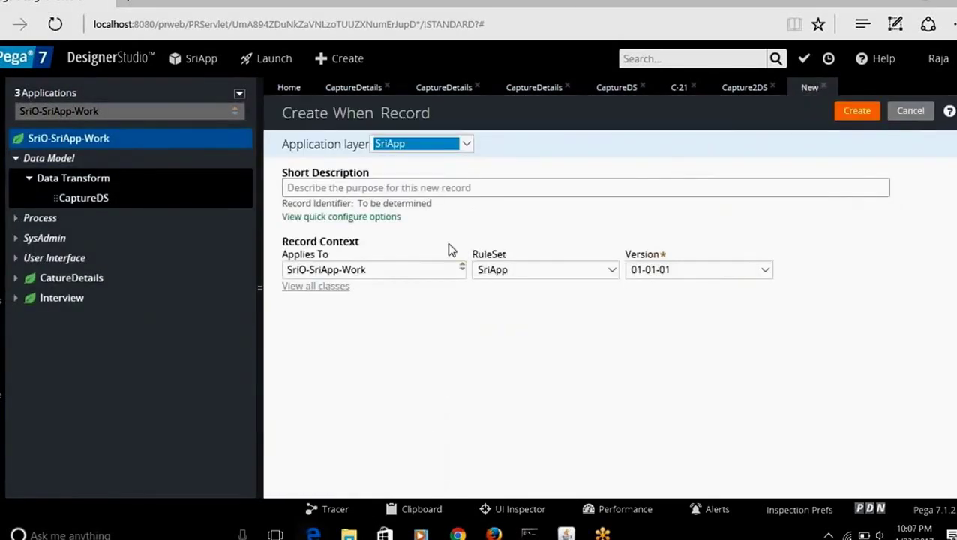
pyautogui.click(404, 187)
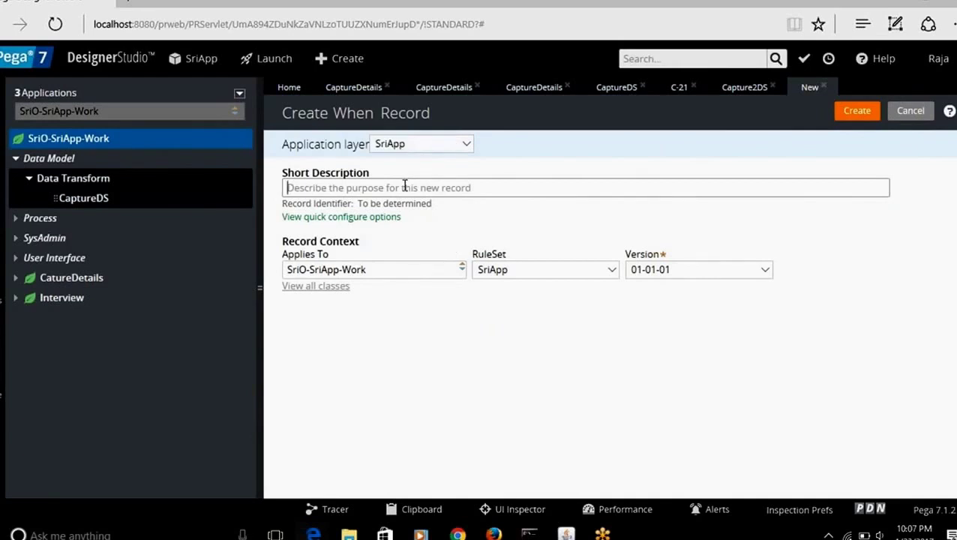
pyautogui.write('Capture')
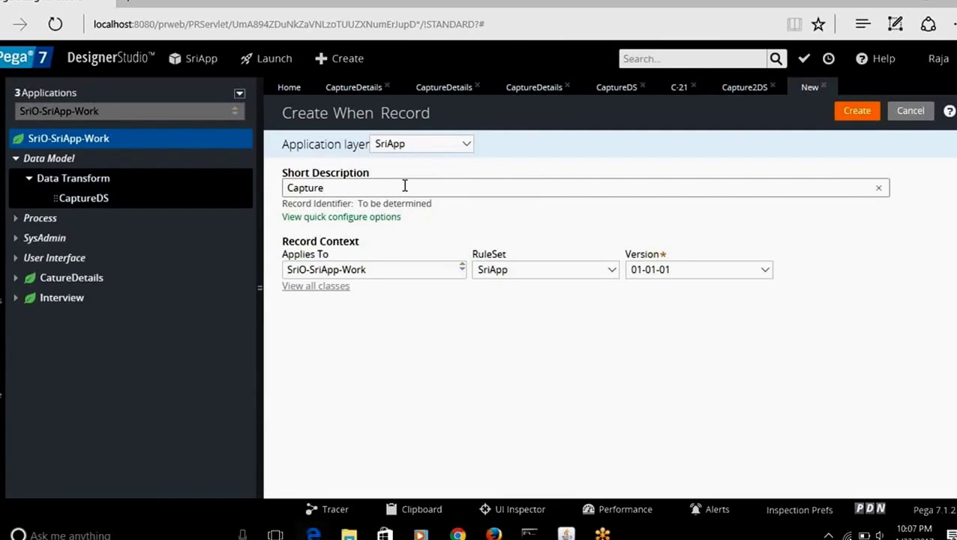
pyautogui.write('Whe')
pyautogui.press('BackSpace')
pyautogui.press('BackSpace')
pyautogui.press('BackSpace')
pyautogui.click(854, 111)
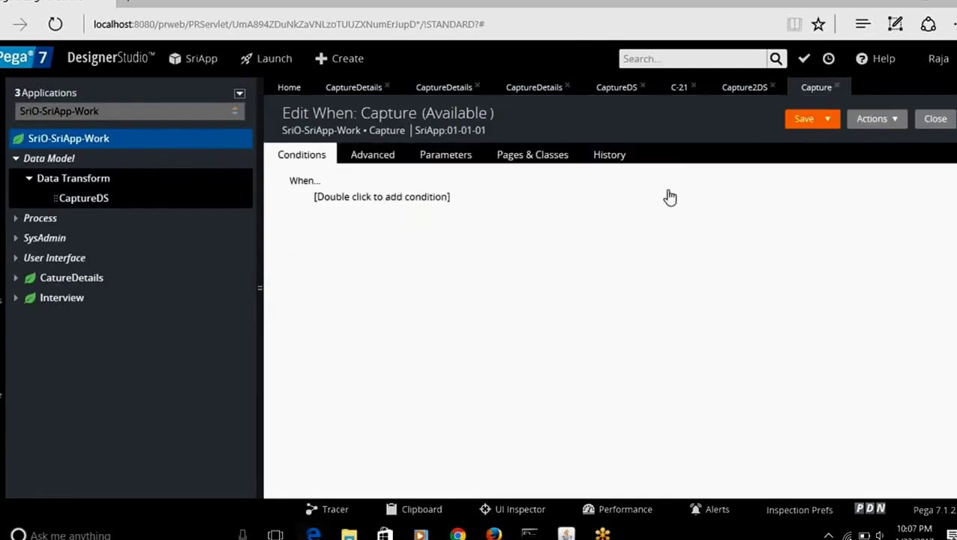
# Step: Insert an Age = 30 condition into the Capture When rule
pyautogui.click(420, 201)
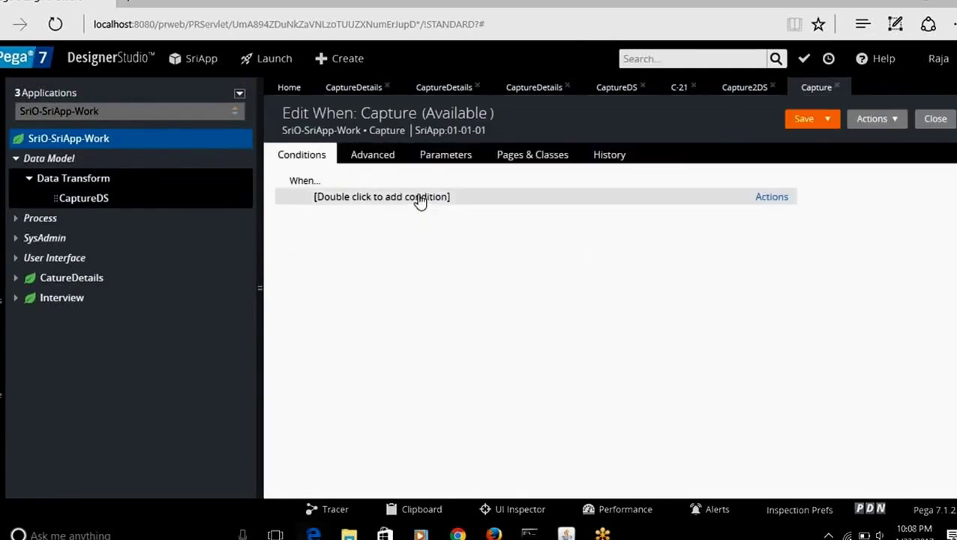
pyautogui.click(771, 199)
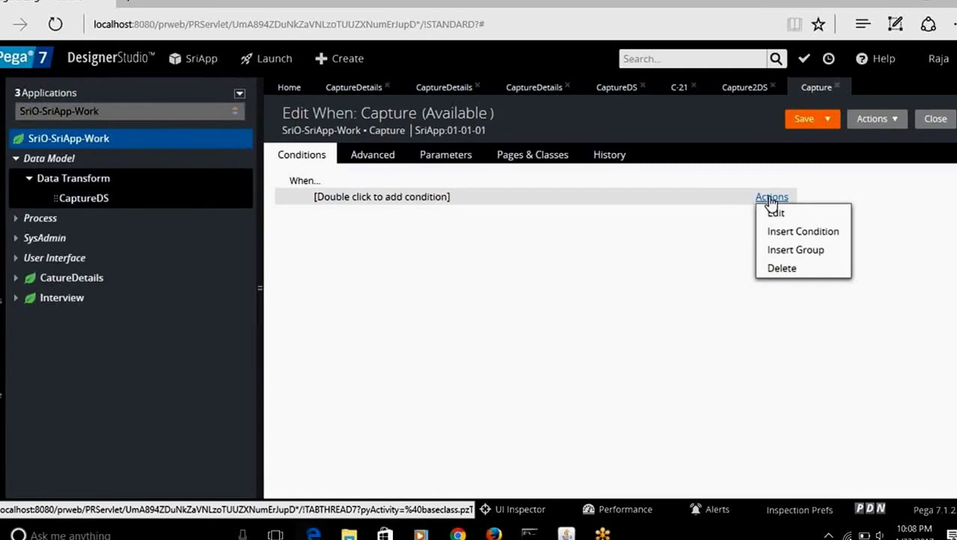
pyautogui.click(790, 233)
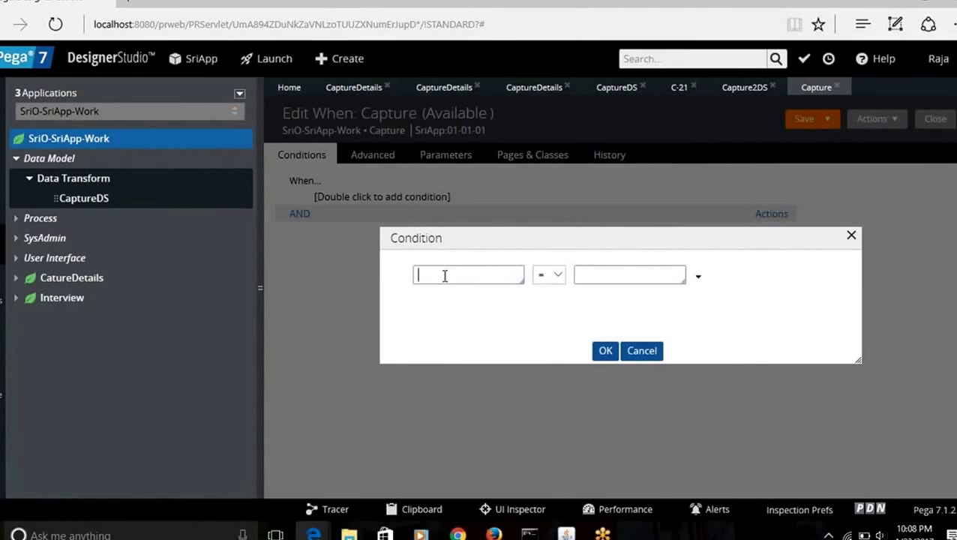
pyautogui.click(444, 276)
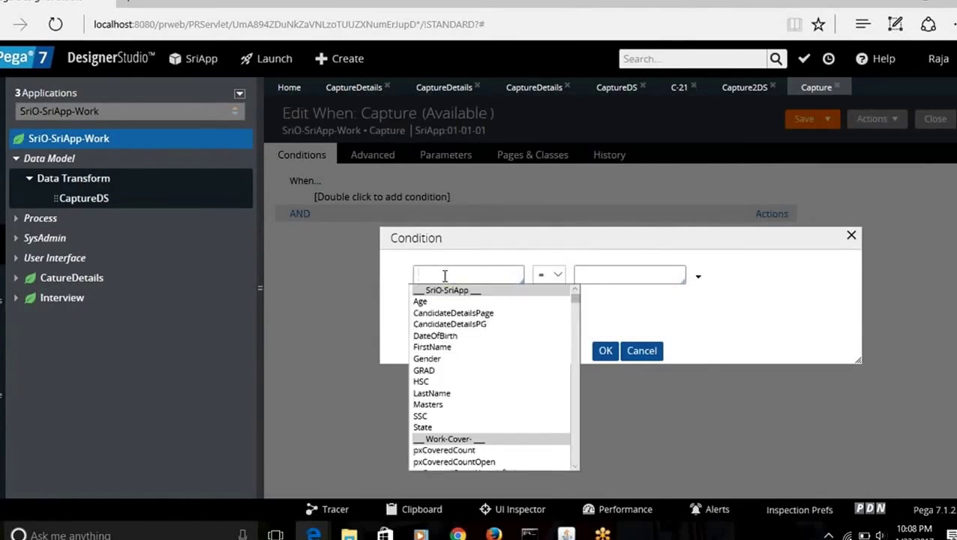
pyautogui.press('Down')
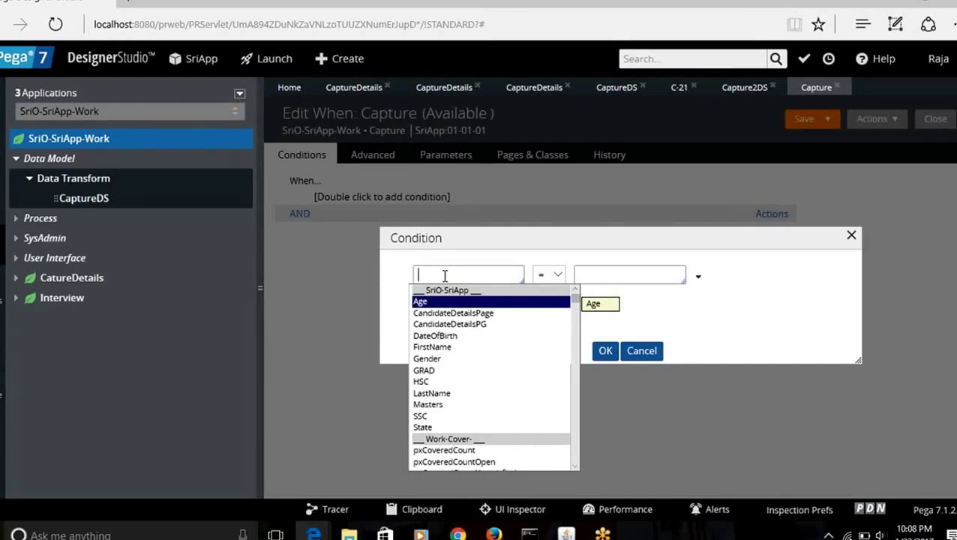
pyautogui.press('Return')
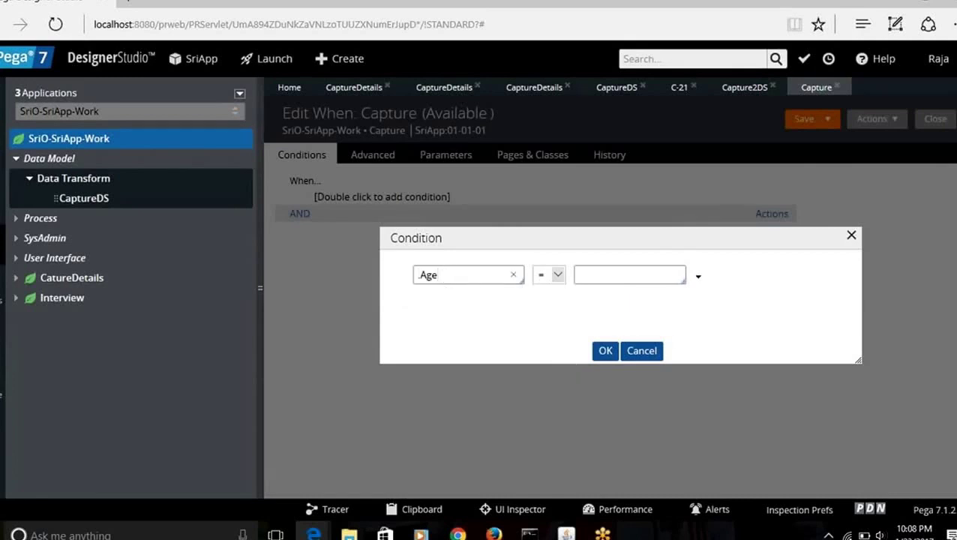
pyautogui.click(626, 275)
pyautogui.click(605, 352)
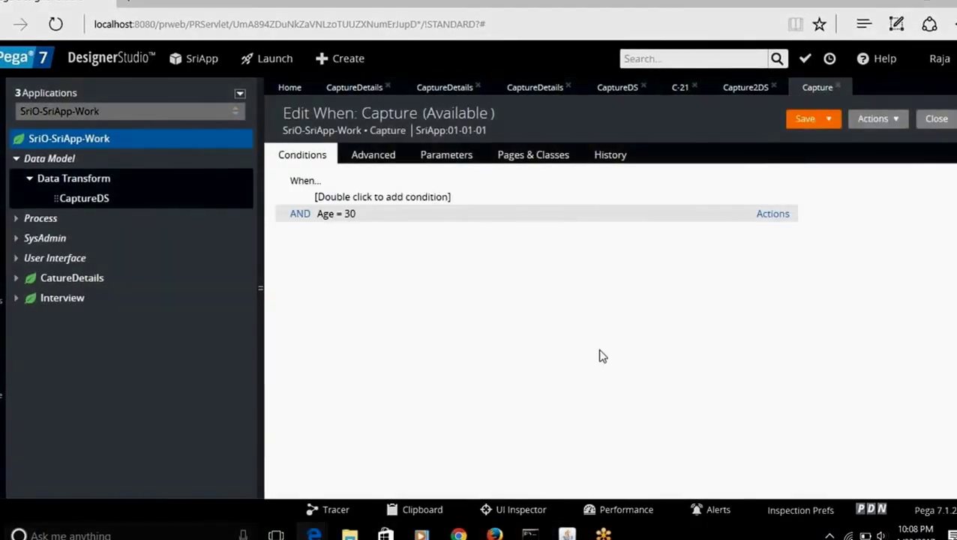
pyautogui.doubleClick(406, 196)
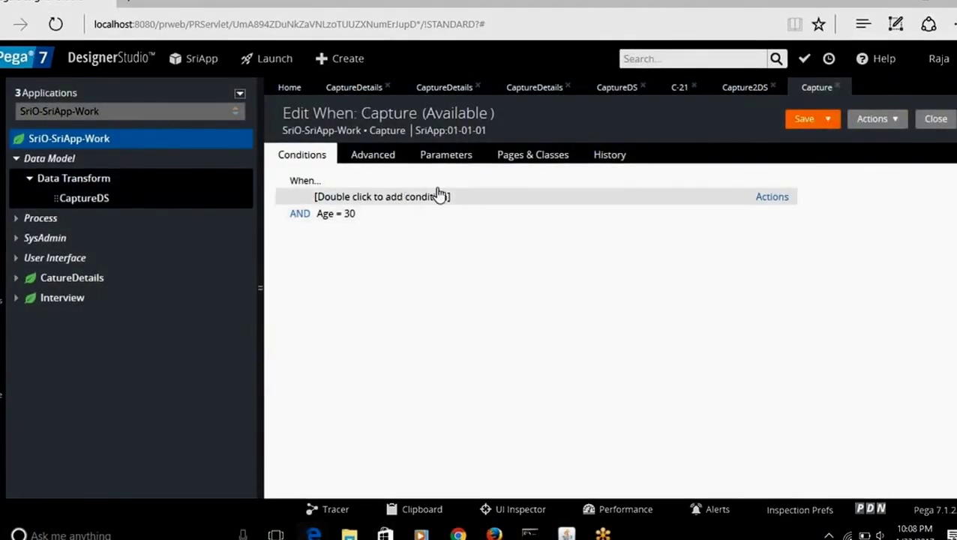
# Step: Open the Capture rule's empty first condition and accept it unchanged
pyautogui.click(776, 198)
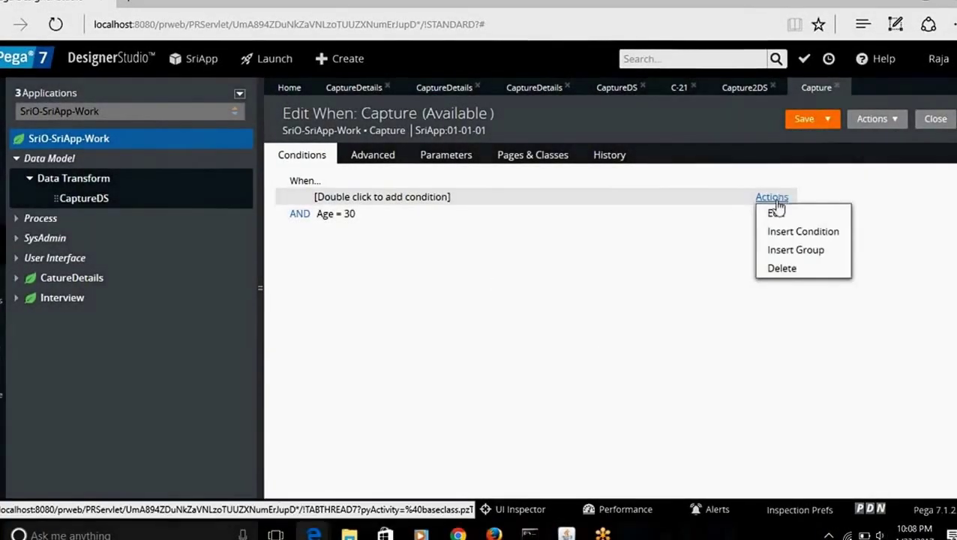
pyautogui.click(776, 214)
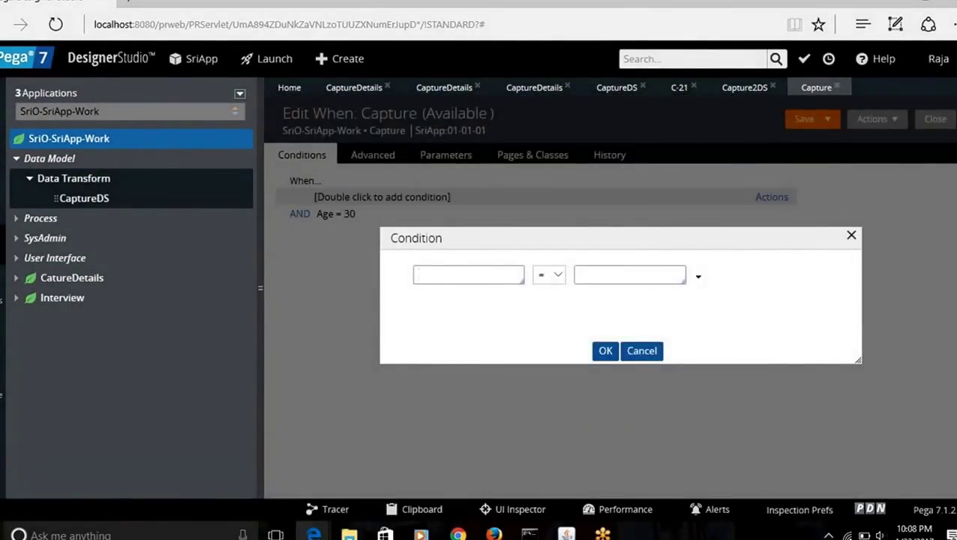
pyautogui.click(849, 236)
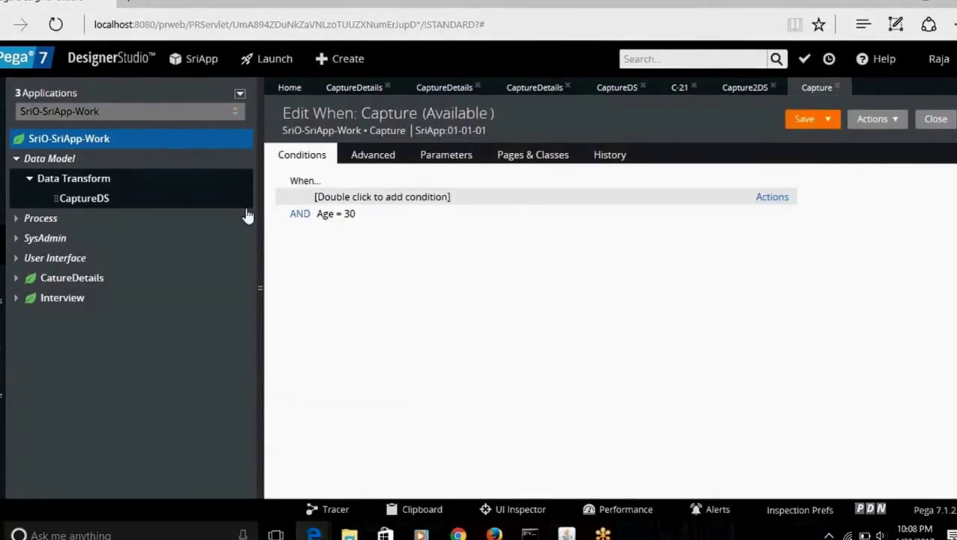
pyautogui.doubleClick(362, 197)
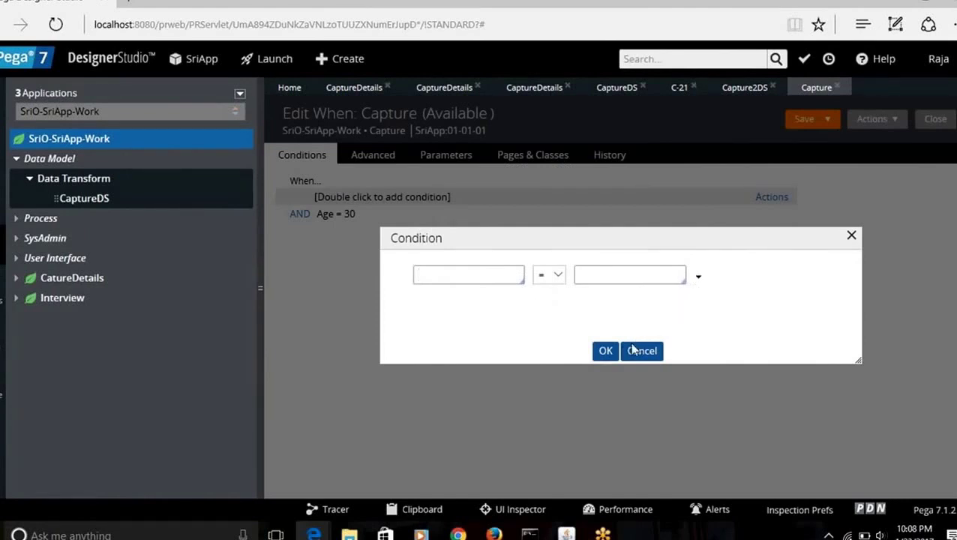
pyautogui.click(605, 350)
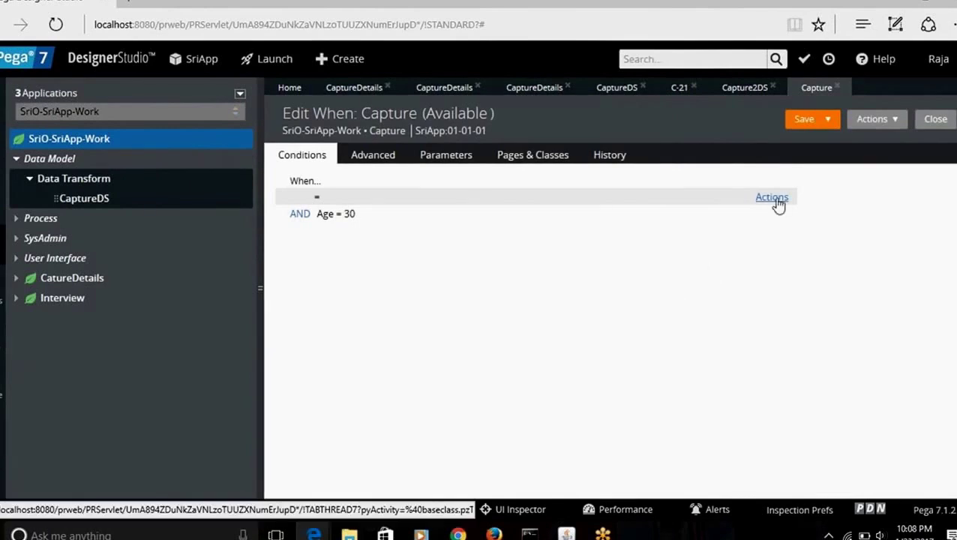
# Step: Try inserting another condition, cancel it, and keep Age = 30 joined with AND
pyautogui.click(775, 199)
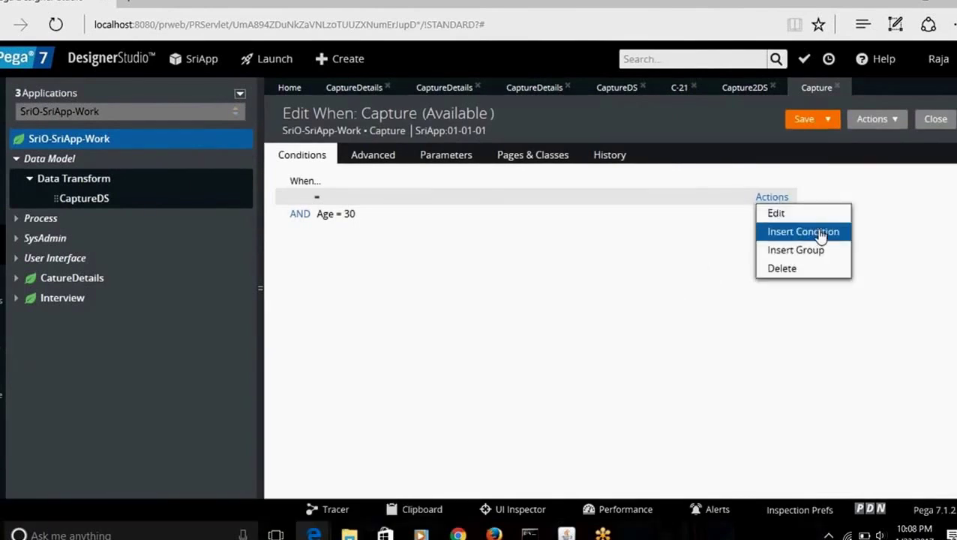
pyautogui.click(819, 233)
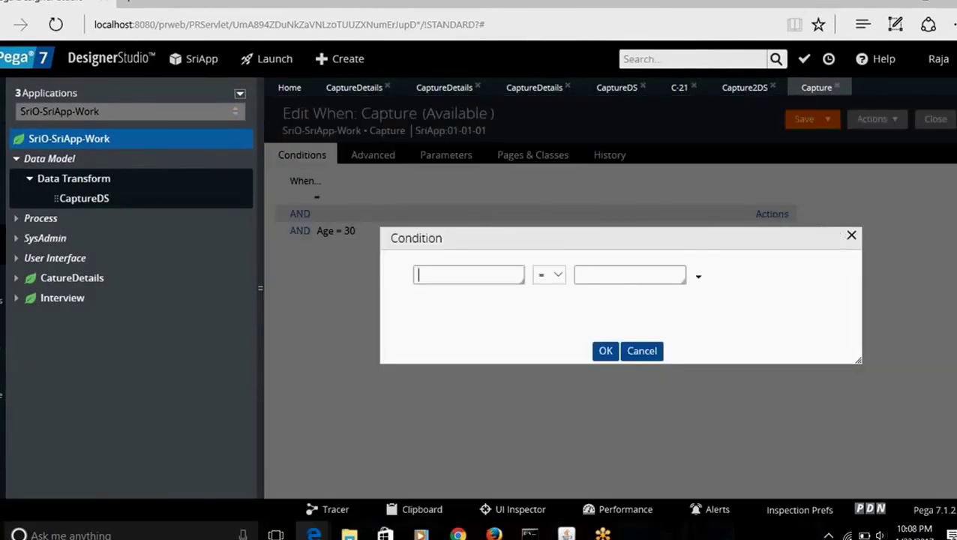
pyautogui.click(850, 234)
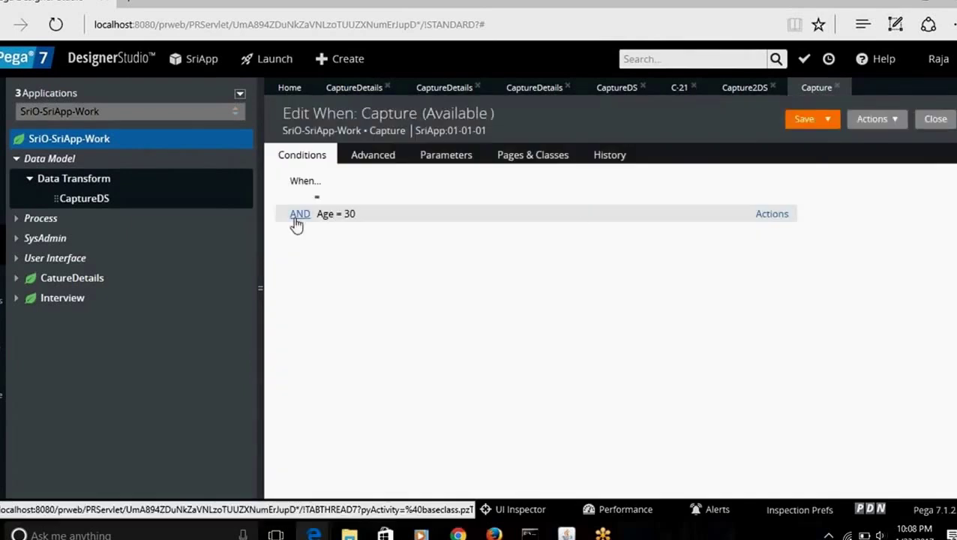
pyautogui.click(298, 216)
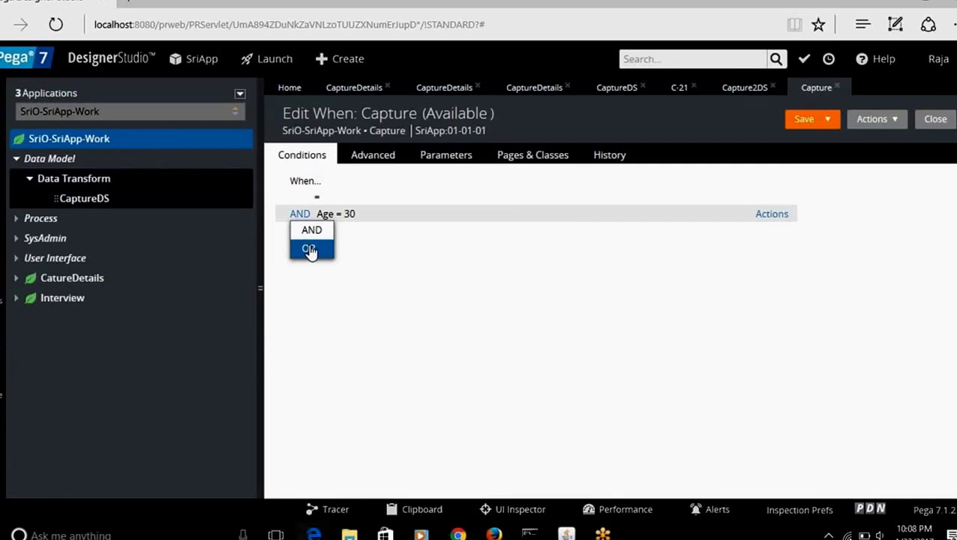
pyautogui.click(380, 249)
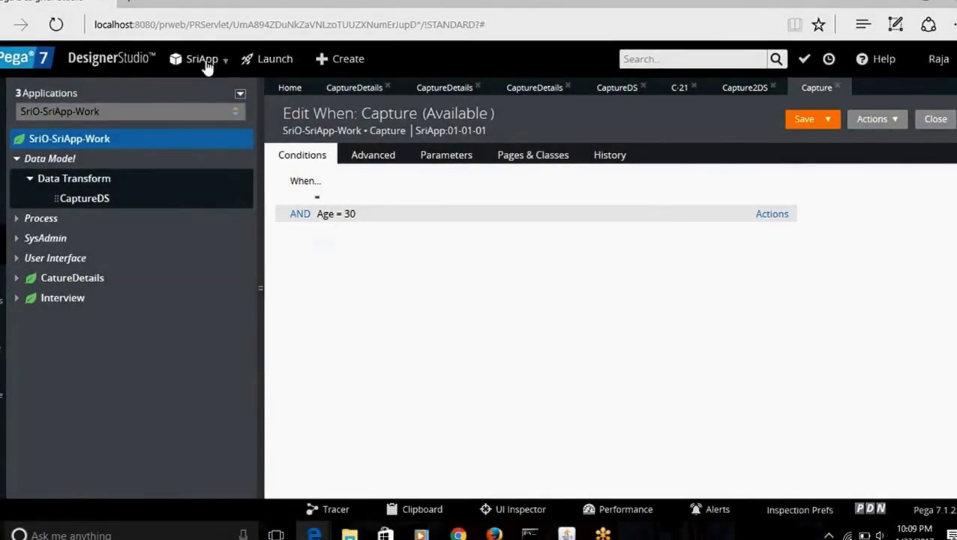
pyautogui.click(207, 63)
# Step: Switch the active application from SriApp to OnlineShopping
pyautogui.moveTo(241, 155)
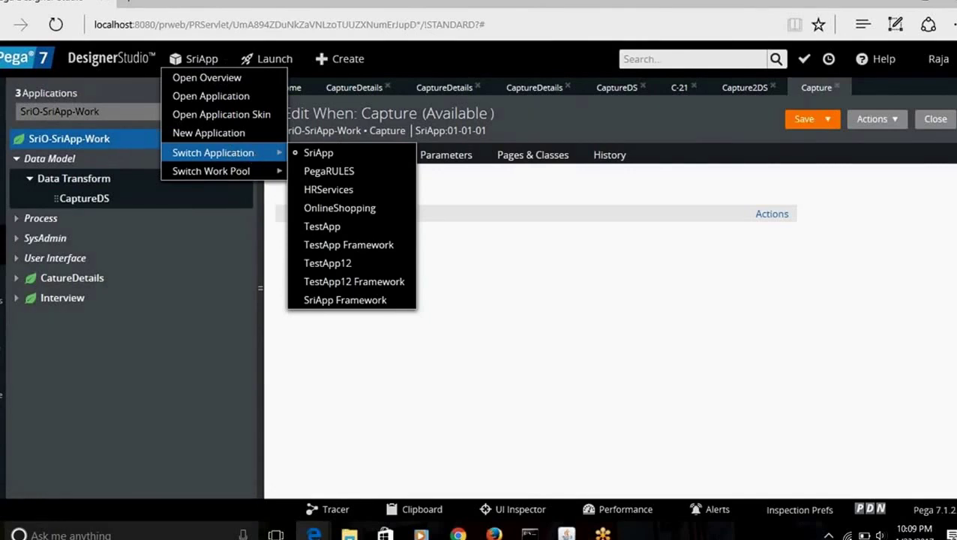
pyautogui.click(342, 208)
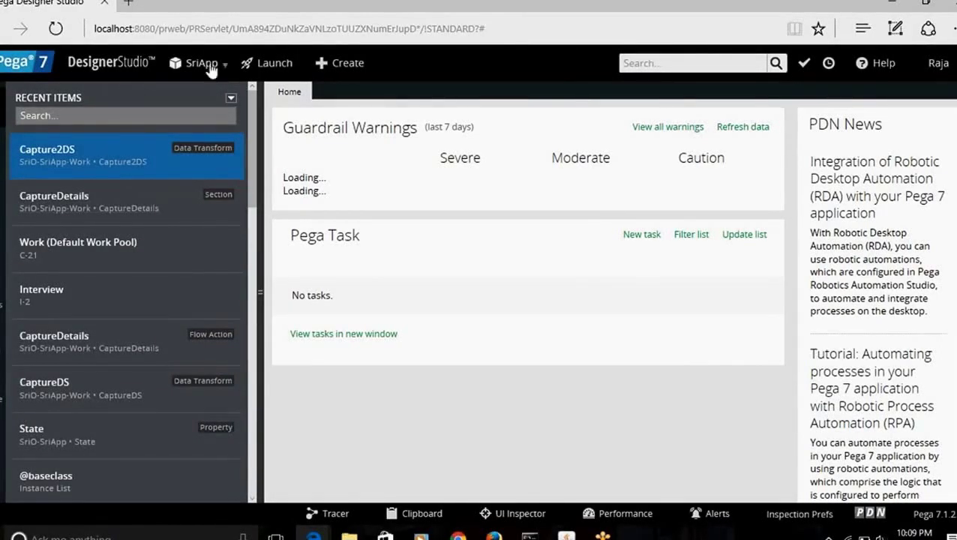
pyautogui.click(202, 64)
pyautogui.moveTo(267, 157)
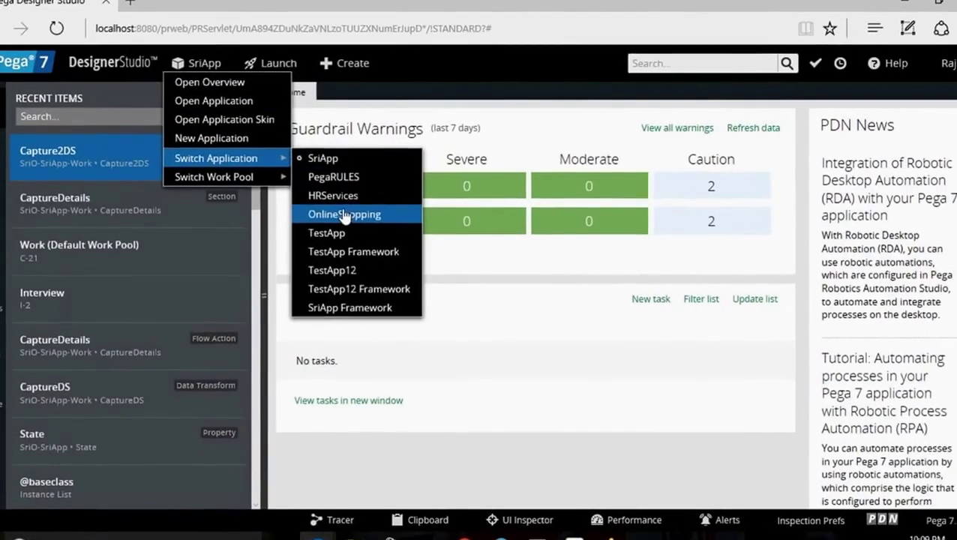
pyautogui.click(349, 215)
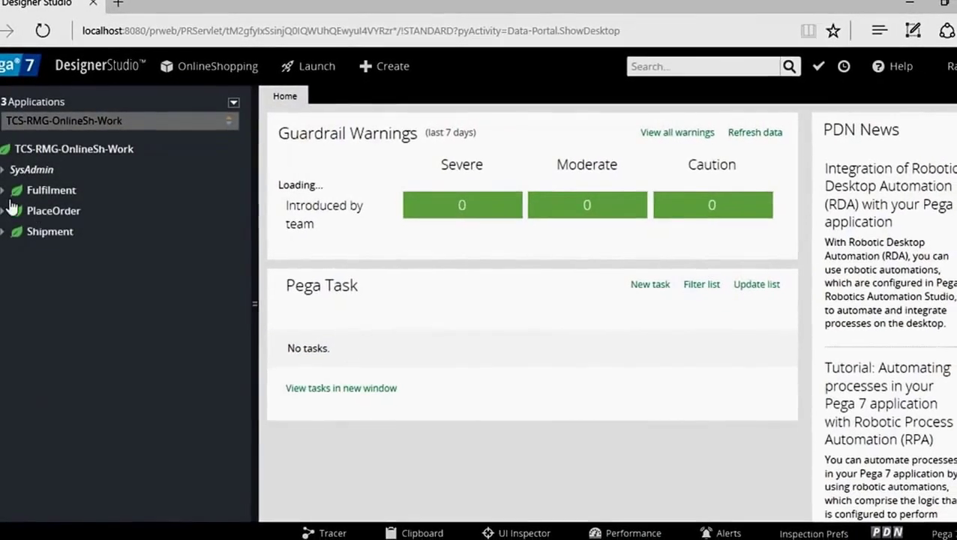
# Step: Open PlaceOrder's IsGenderMale When rule and inspect its Gender = "Male" condition
pyautogui.click(5, 211)
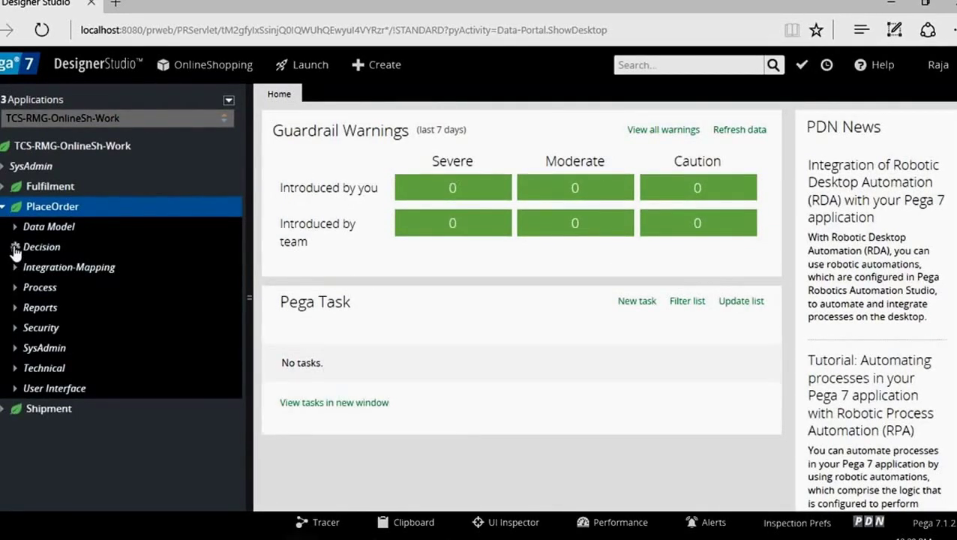
pyautogui.click(15, 247)
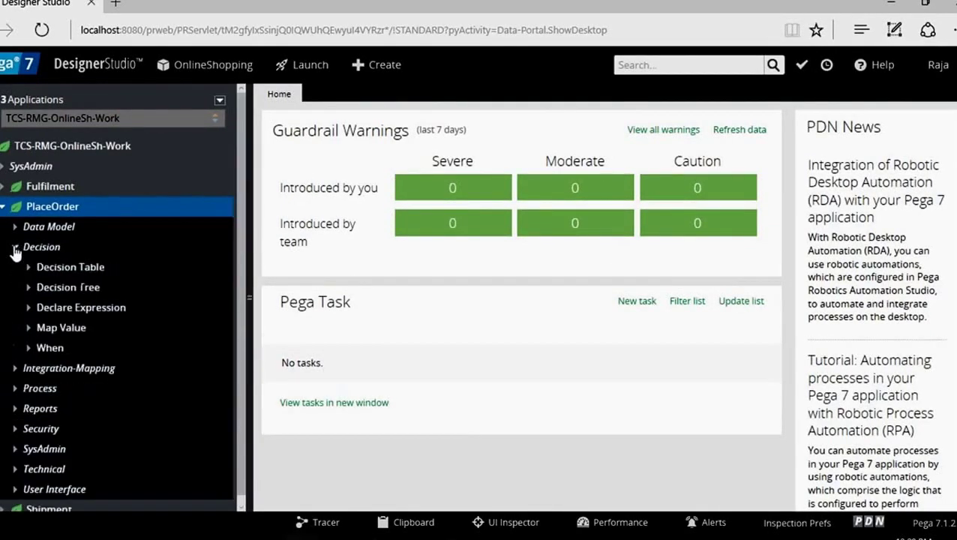
pyautogui.click(28, 348)
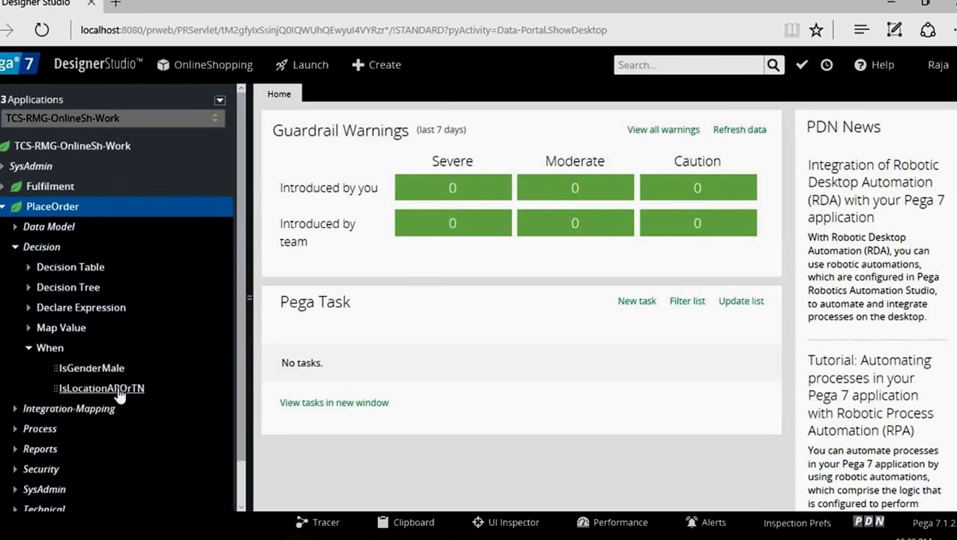
pyautogui.click(90, 368)
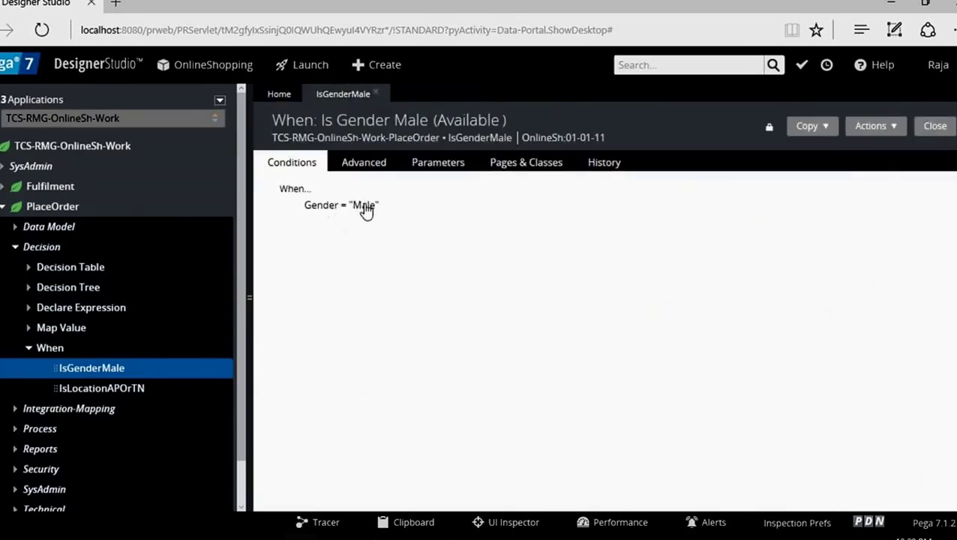
pyautogui.moveTo(355, 214)
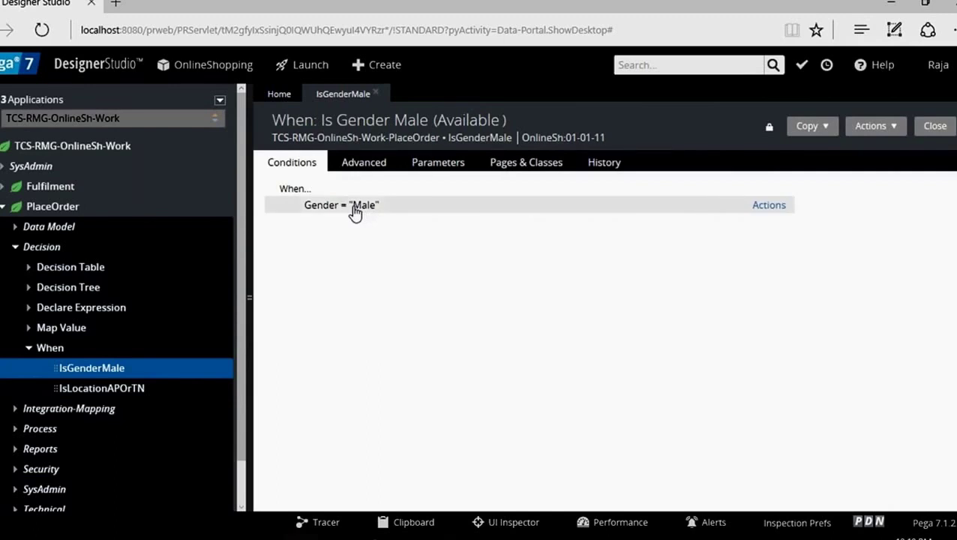
pyautogui.click(769, 206)
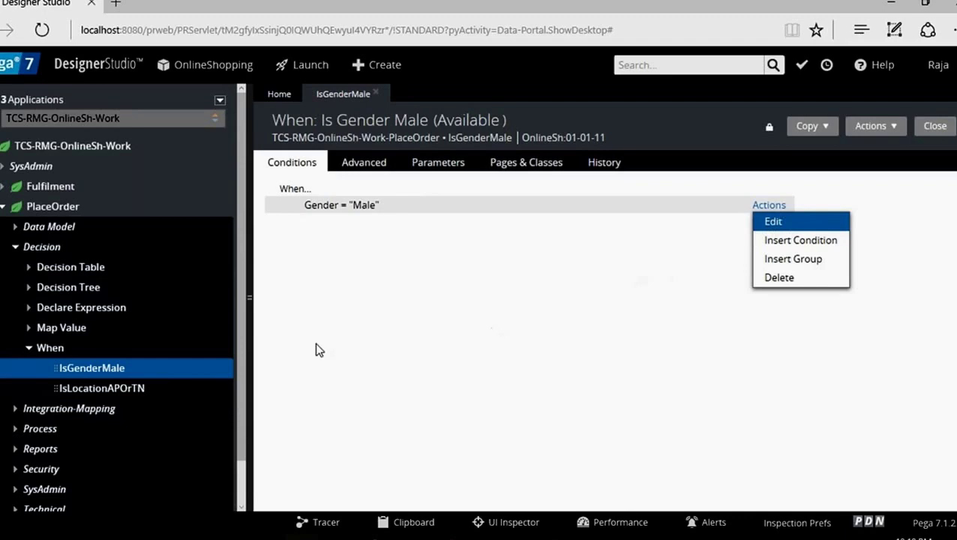
pyautogui.click(672, 294)
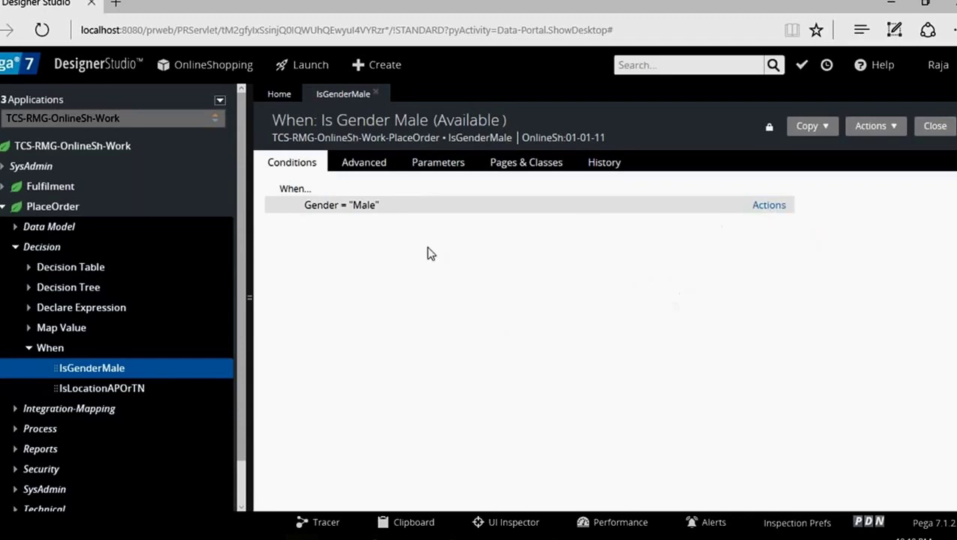
# Step: Open the IsLocationAPOrTN When rule and compare its tabs with IsGenderMale's
pyautogui.click(112, 390)
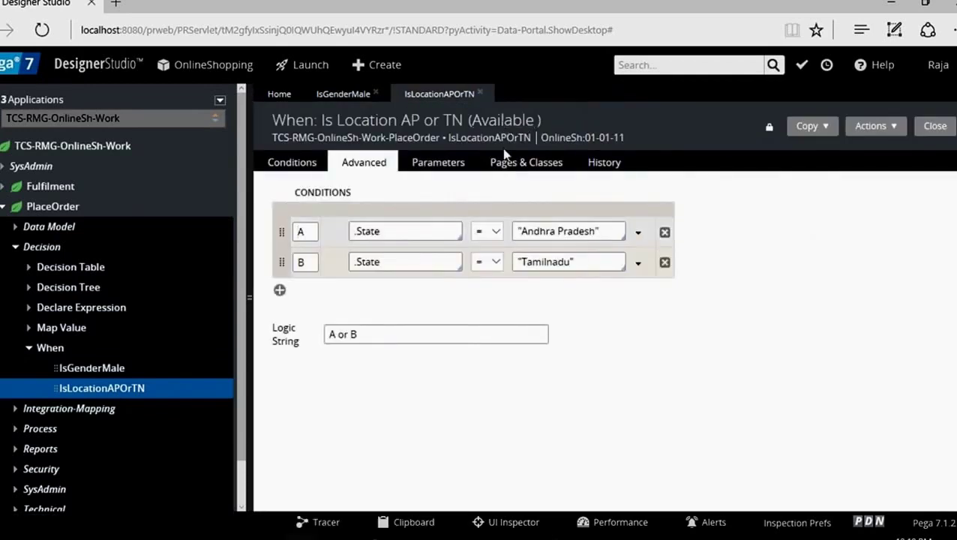
pyautogui.click(305, 165)
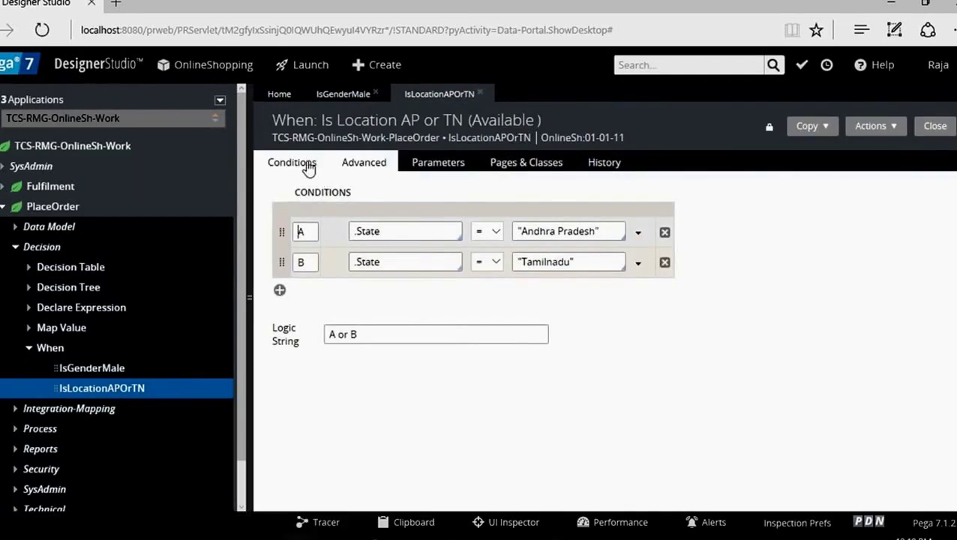
pyautogui.click(351, 164)
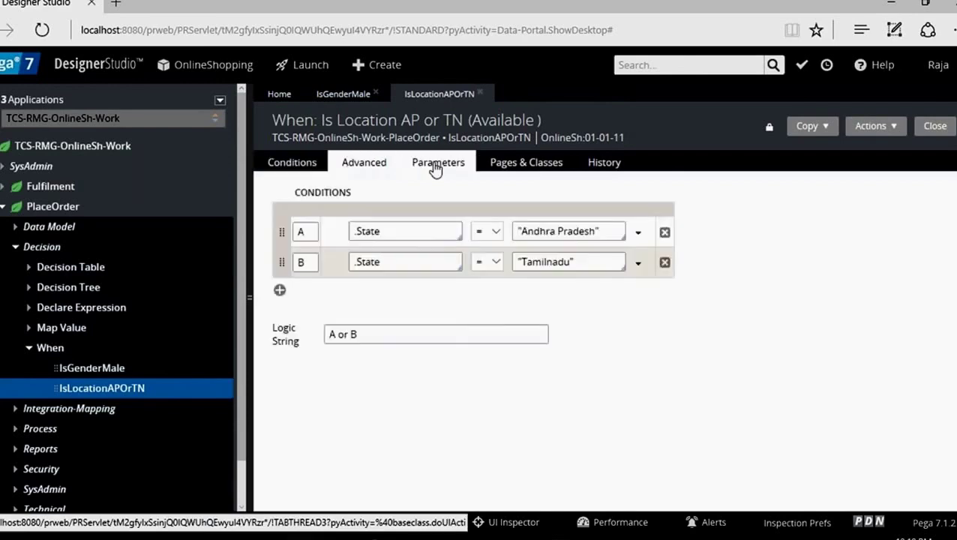
pyautogui.click(438, 163)
pyautogui.click(344, 95)
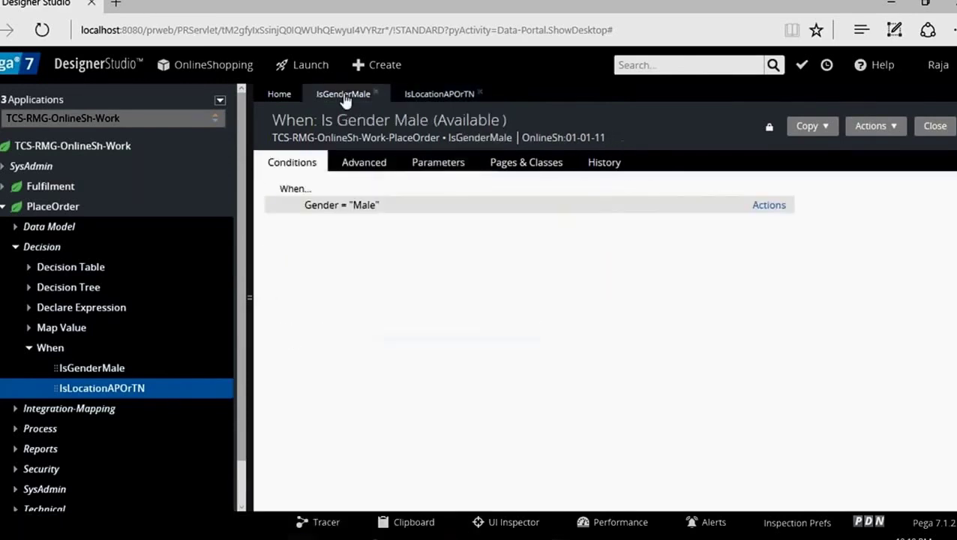
pyautogui.click(362, 167)
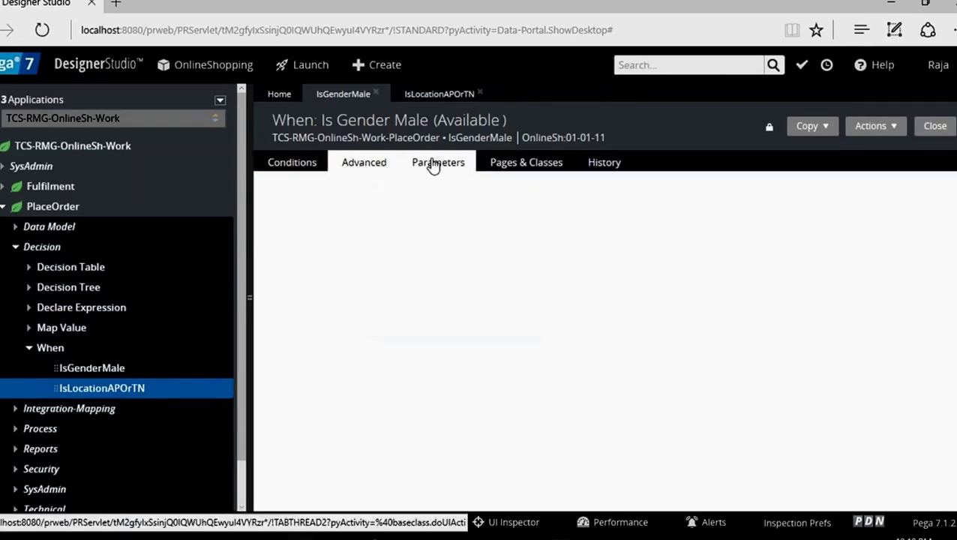
pyautogui.click(432, 164)
# Step: Review IsLocationAPOrTN's A/B conditions and logic string, then close the rule
pyautogui.click(411, 96)
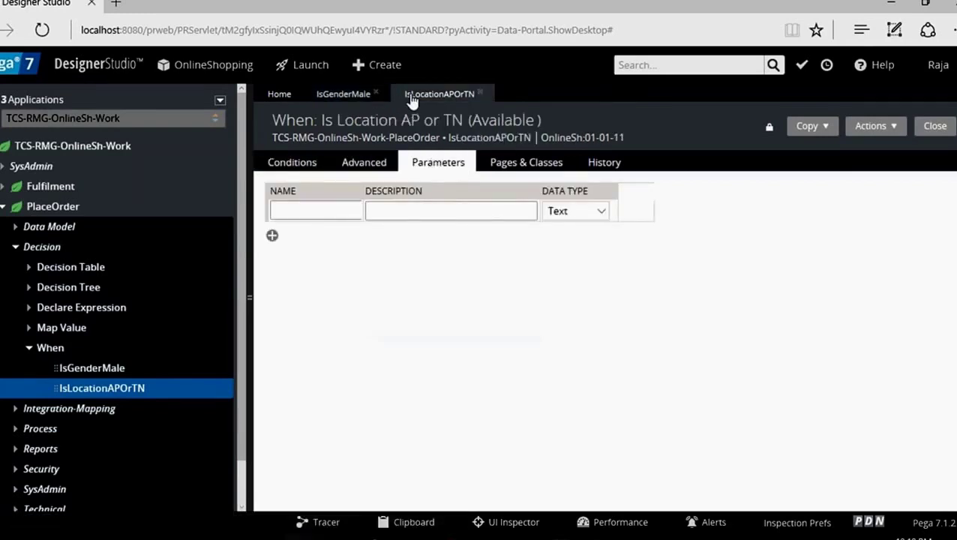
pyautogui.click(284, 173)
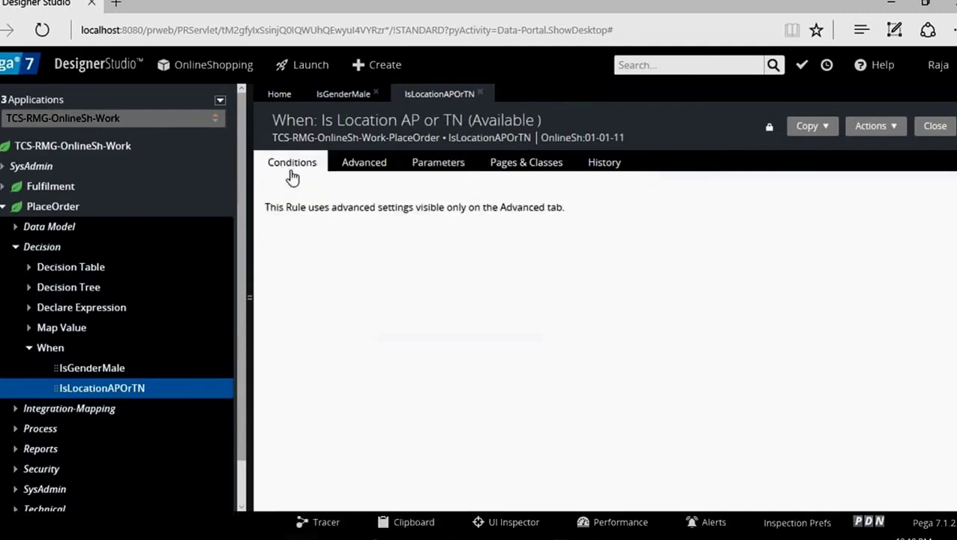
pyautogui.click(348, 168)
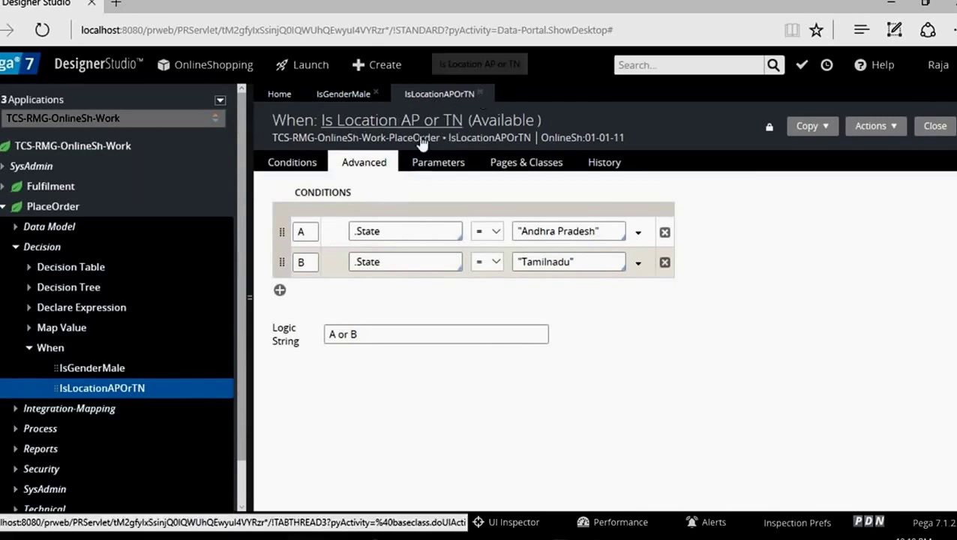
pyautogui.click(305, 167)
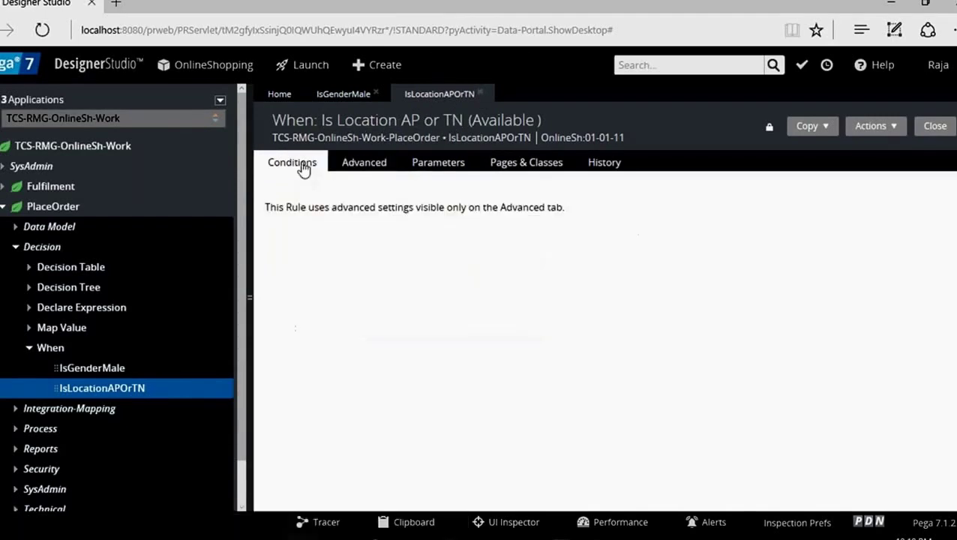
pyautogui.click(353, 171)
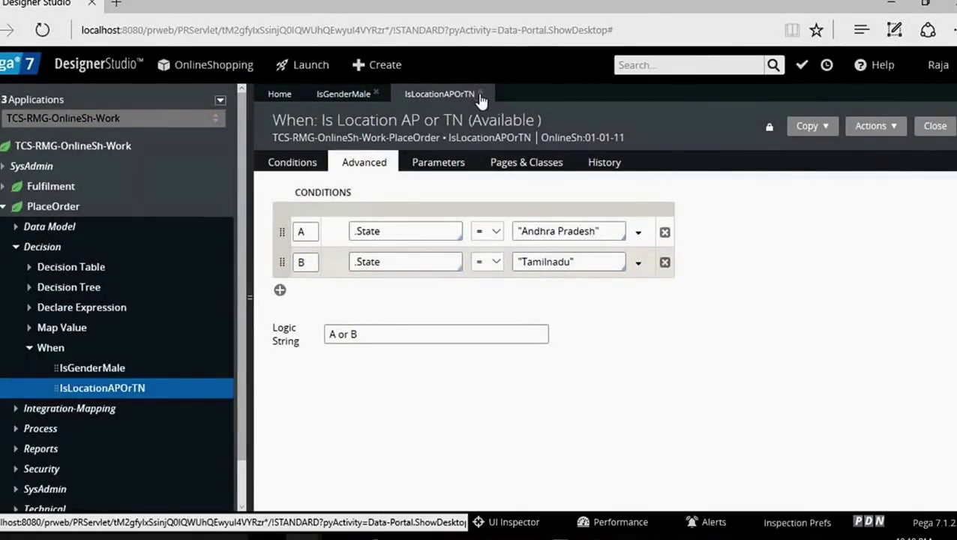
pyautogui.click(479, 93)
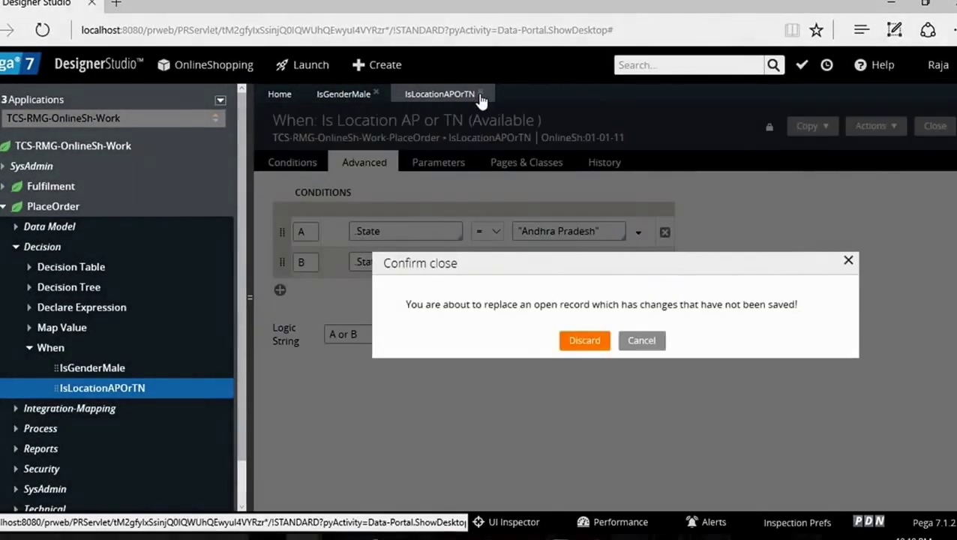
# Step: Discard the IsLocationAPOrTN changes, switch to the SriApp application and show its class explorer
pyautogui.click(584, 341)
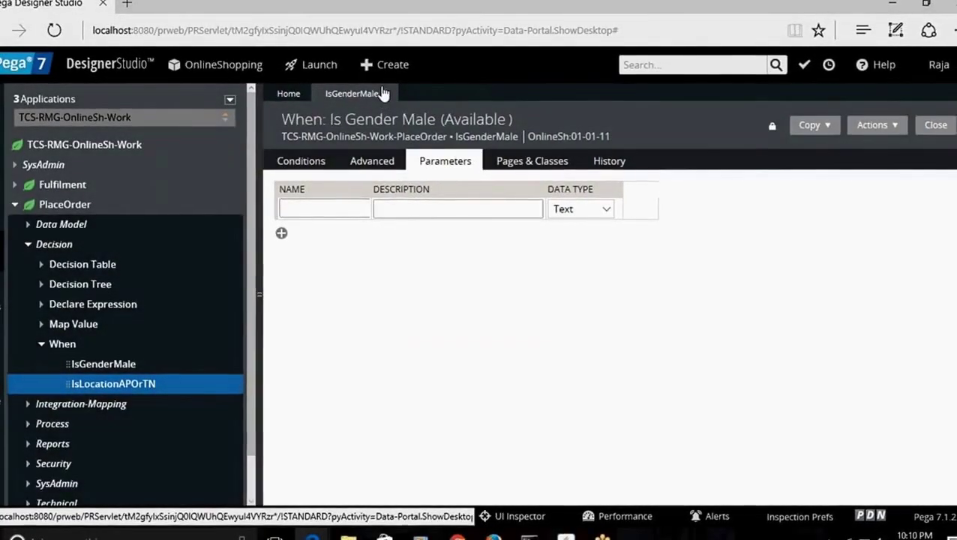
pyautogui.click(216, 66)
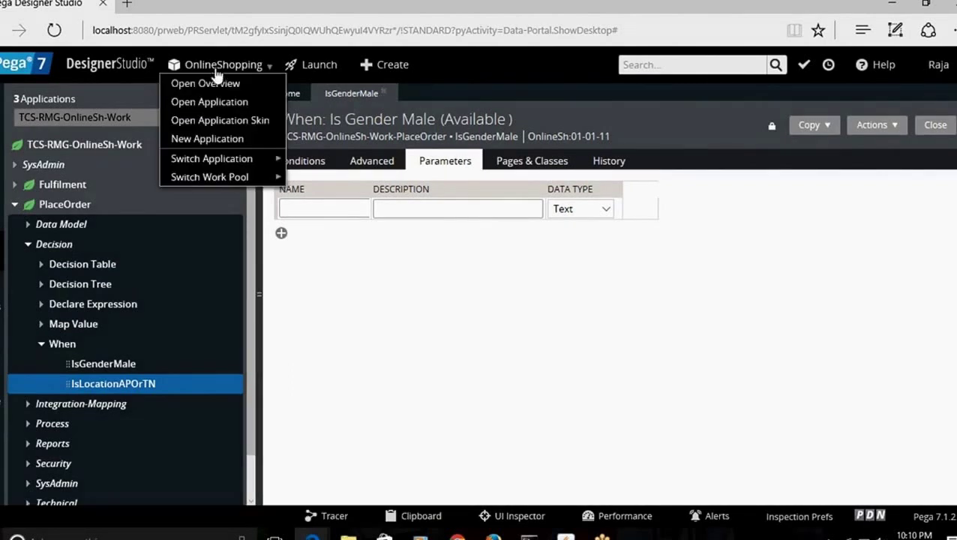
pyautogui.moveTo(252, 158)
pyautogui.click(318, 159)
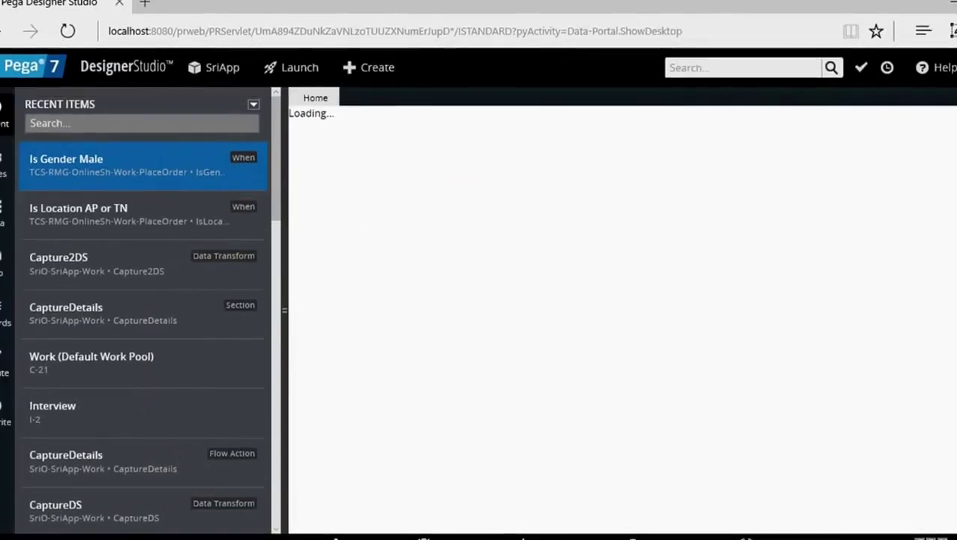
pyautogui.click(3, 267)
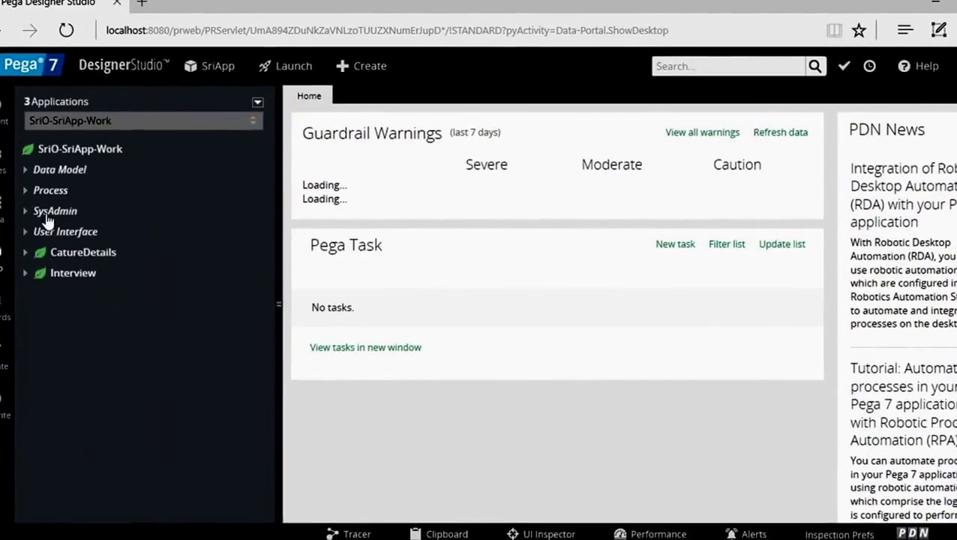
# Step: Start a new When rule on SriO-SriApp-Work in SriApp 01-01-01, short description 'Capture'
pyautogui.rightClick(98, 150)
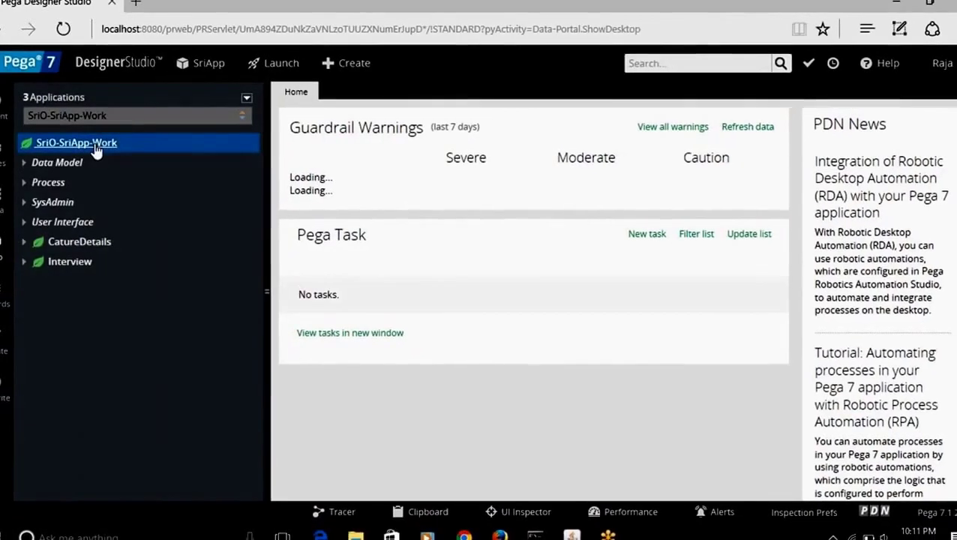
pyautogui.moveTo(105, 163)
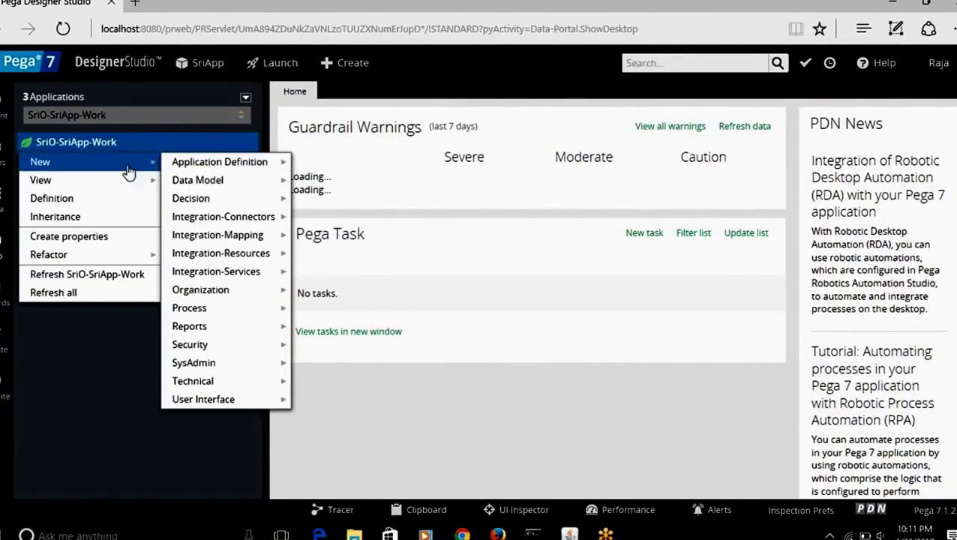
pyautogui.moveTo(263, 203)
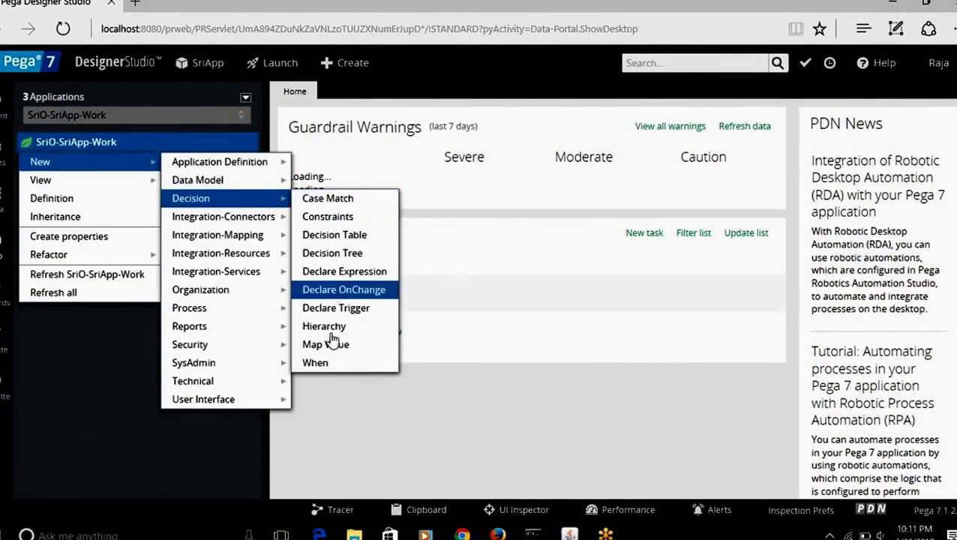
pyautogui.click(338, 369)
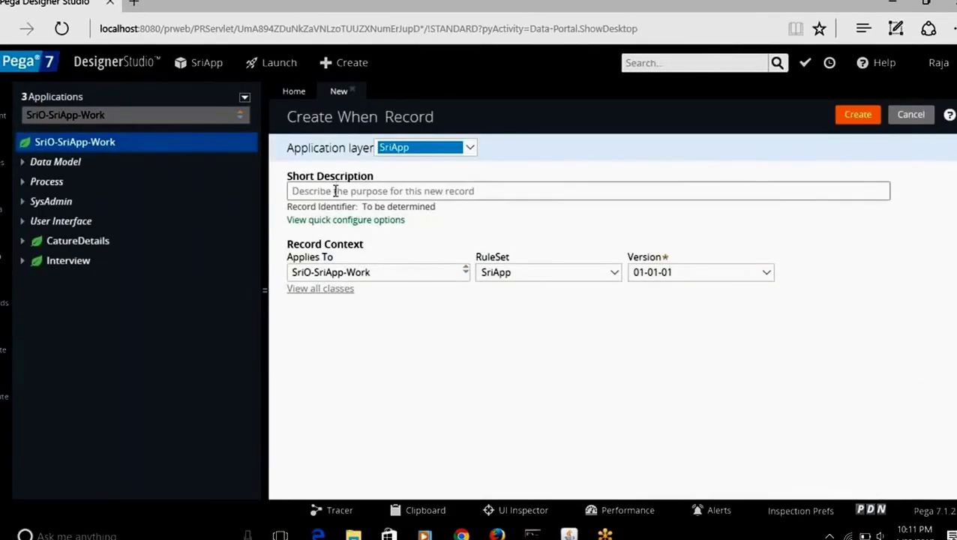
pyautogui.click(334, 191)
pyautogui.write('Cap')
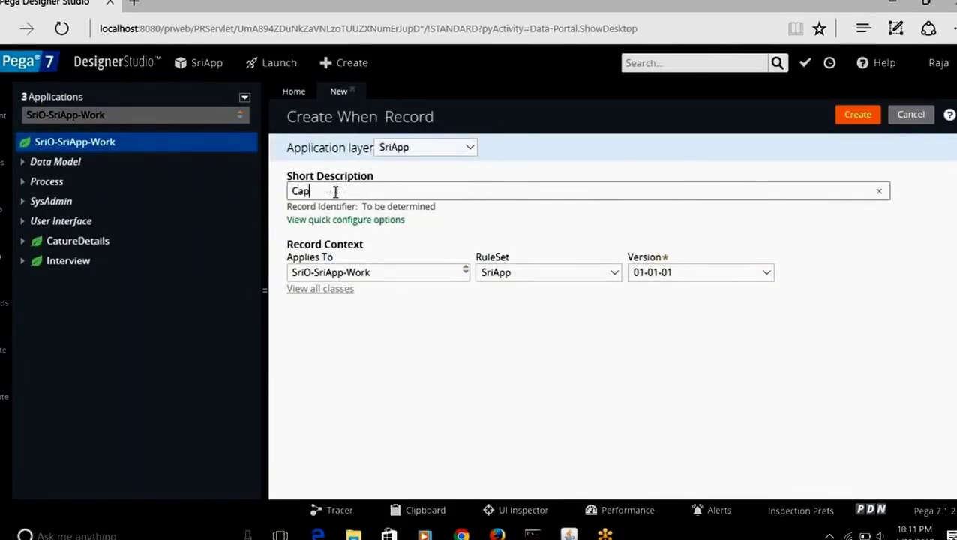
pyautogui.write('ture')
# Step: Create the Capture When rule with the single condition .Age = 25, then expand Data Model
pyautogui.click(855, 116)
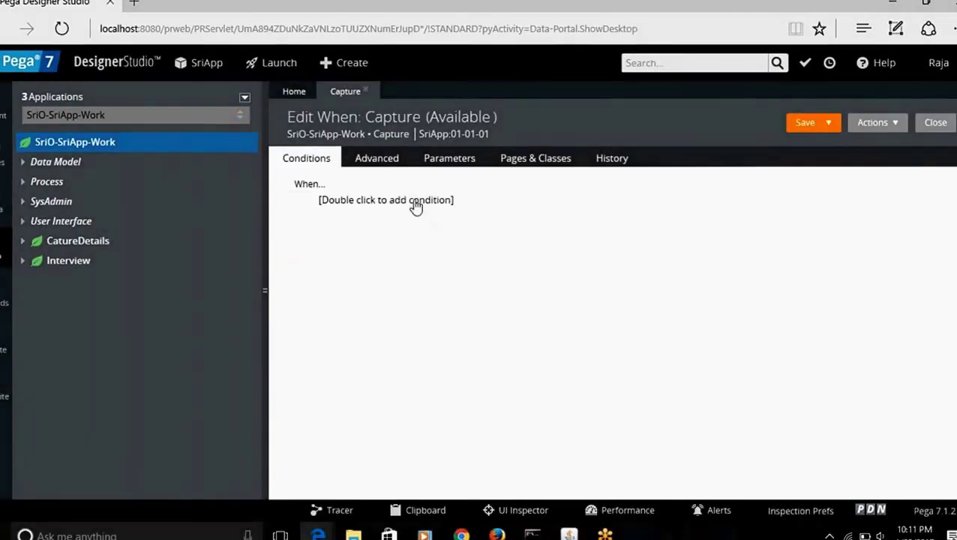
pyautogui.doubleClick(414, 208)
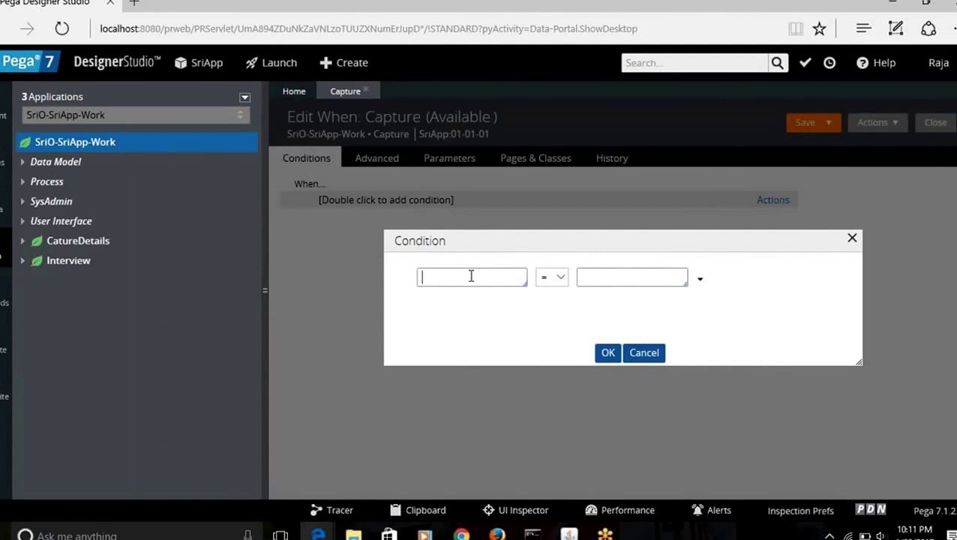
pyautogui.write('.')
pyautogui.press('Down')
pyautogui.press('Down')
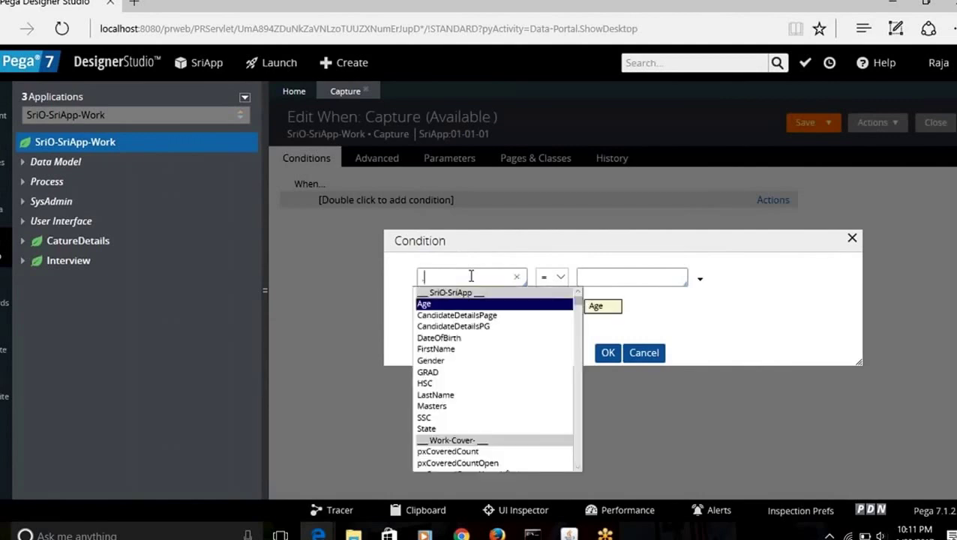
pyautogui.press('Up')
pyautogui.press('Return')
pyautogui.click(606, 278)
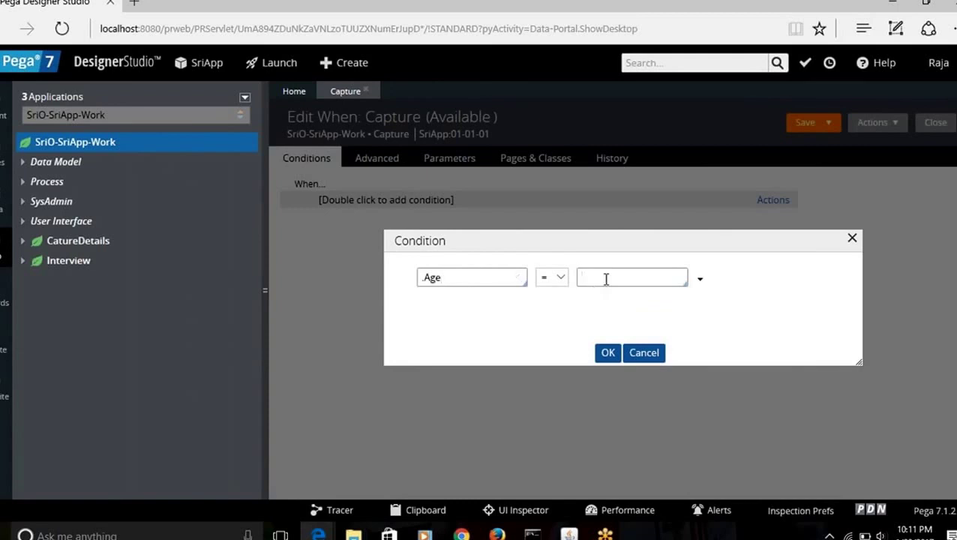
pyautogui.click(607, 354)
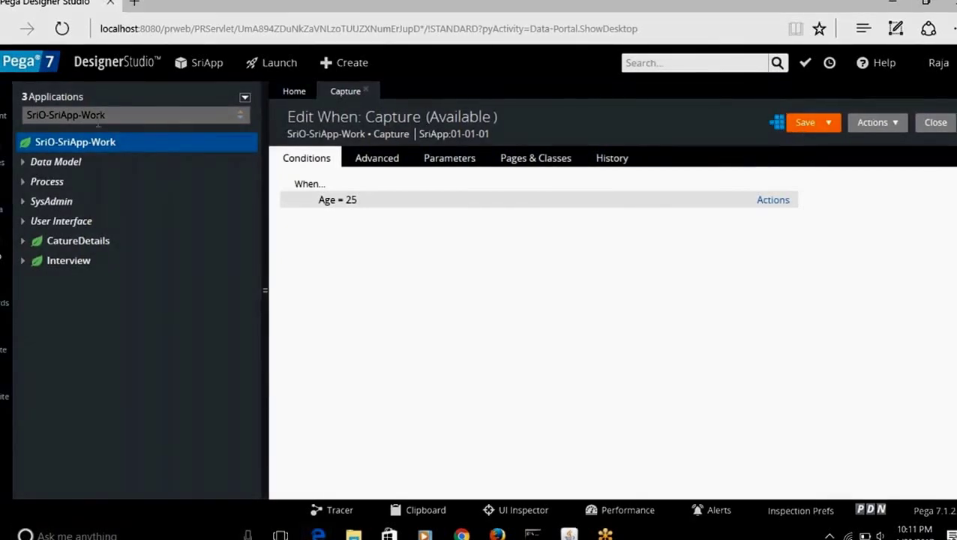
pyautogui.click(23, 162)
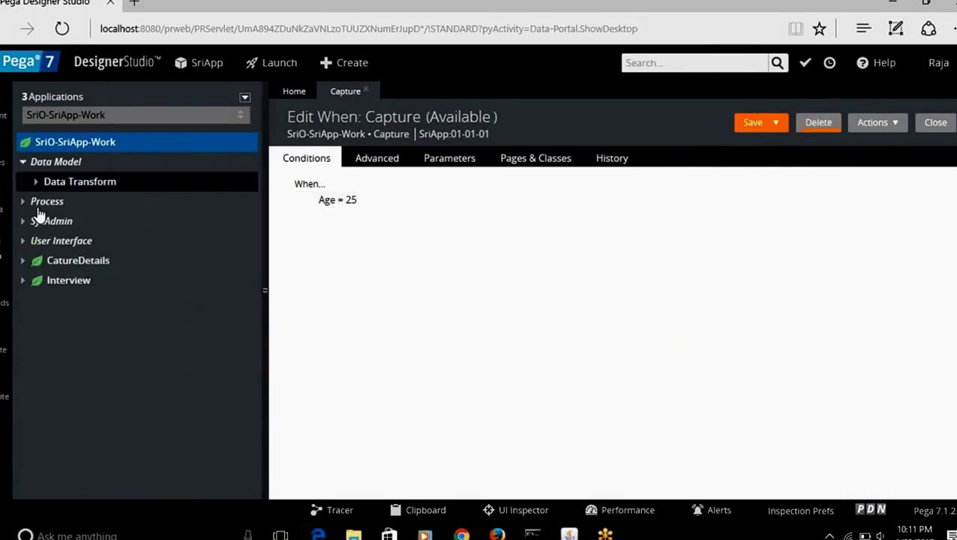
# Step: Open the Capture2DS data transform, review its first step's options, then open CaptureDS
pyautogui.click(36, 182)
pyautogui.click(96, 203)
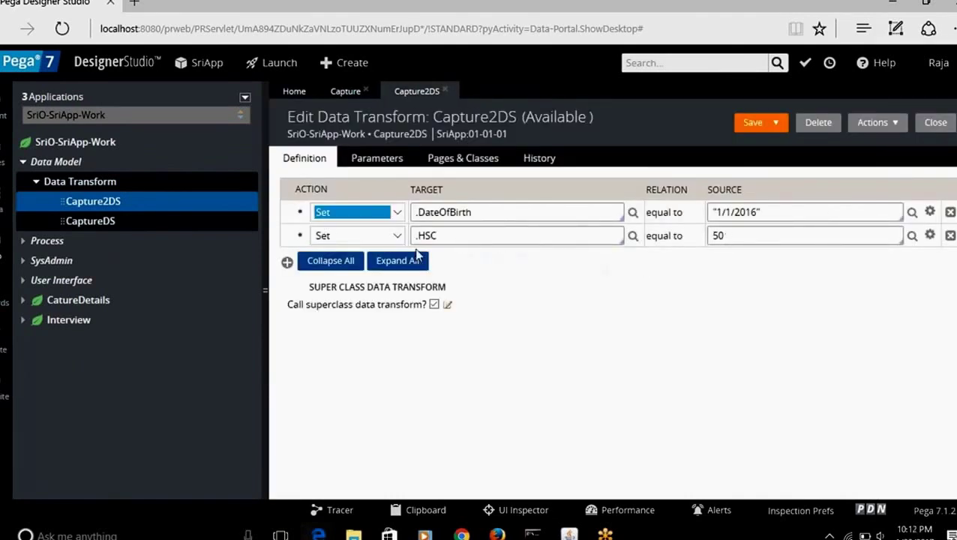
pyautogui.click(288, 217)
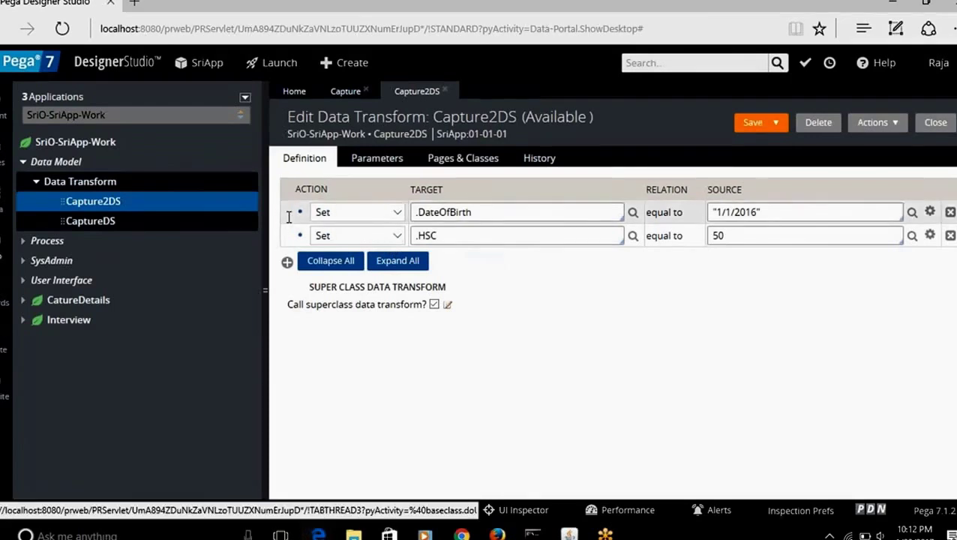
pyautogui.rightClick(288, 216)
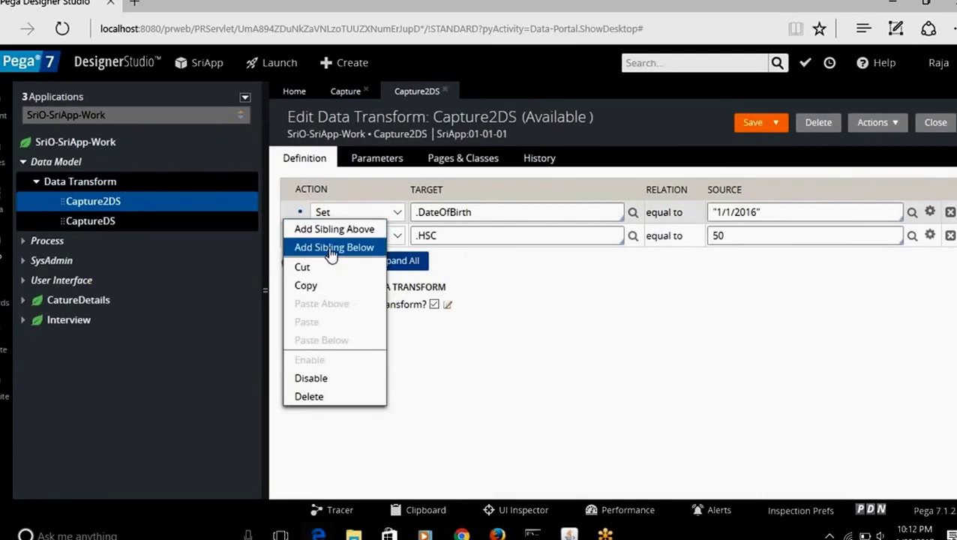
pyautogui.click(505, 381)
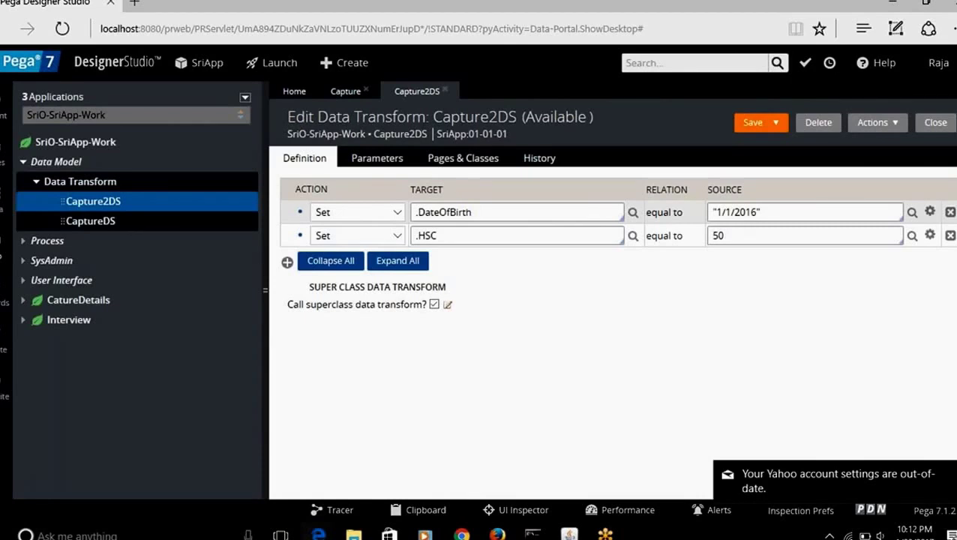
pyautogui.rightClick(284, 220)
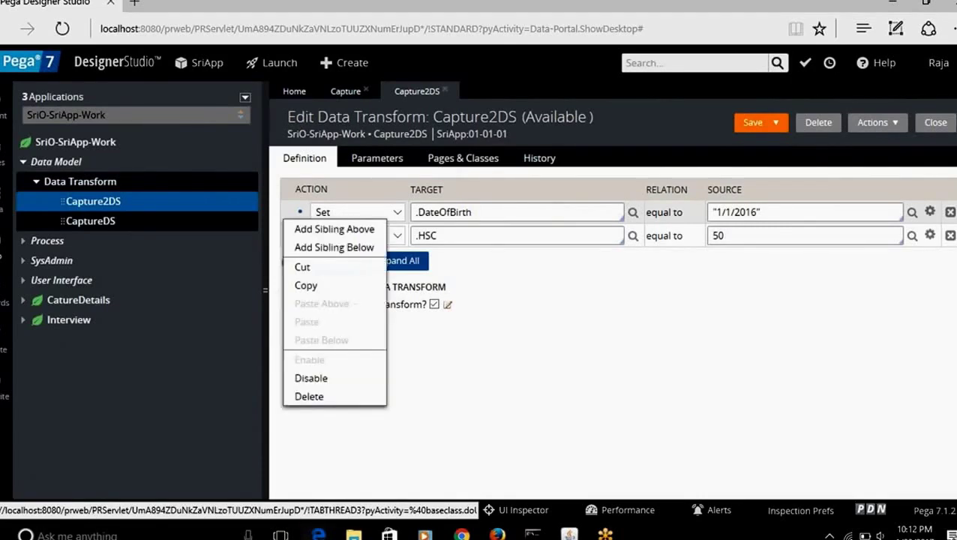
pyautogui.click(101, 222)
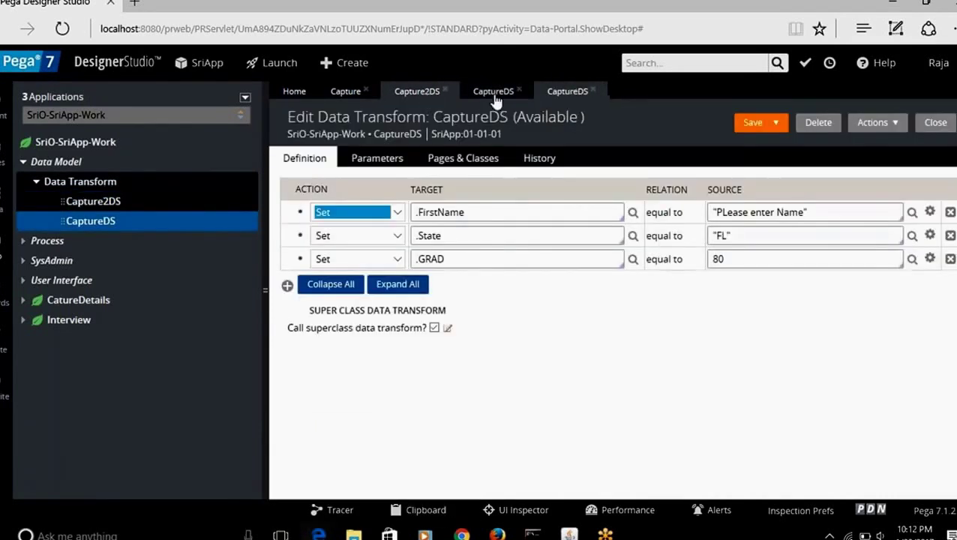
# Step: Insert a When step above DateOfBirth in Capture2DS that tests the Capture rule
pyautogui.click(416, 91)
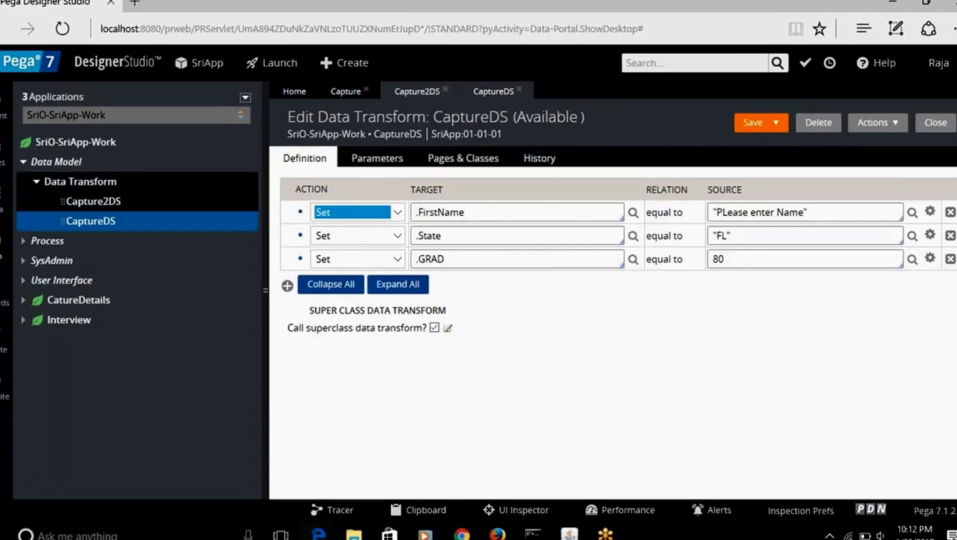
pyautogui.rightClick(293, 210)
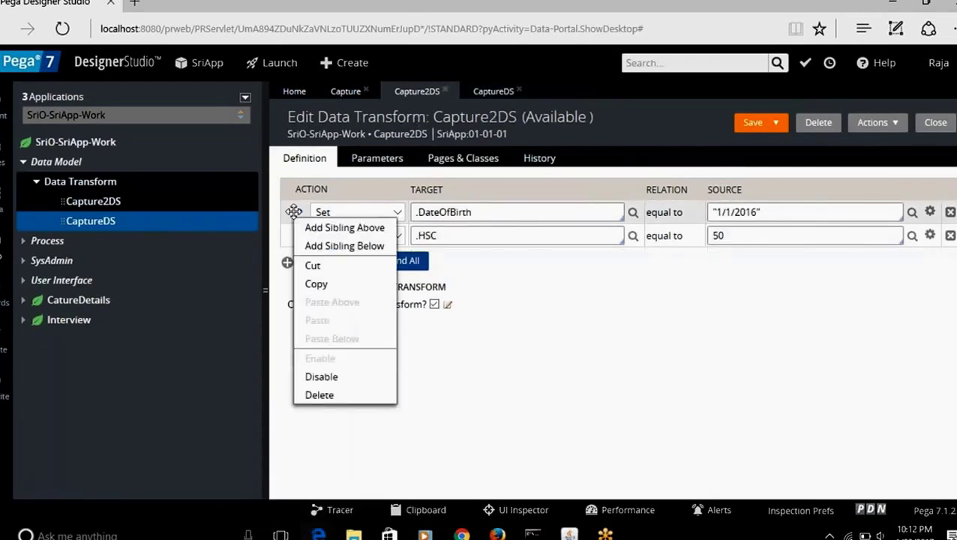
pyautogui.click(332, 228)
pyautogui.click(399, 214)
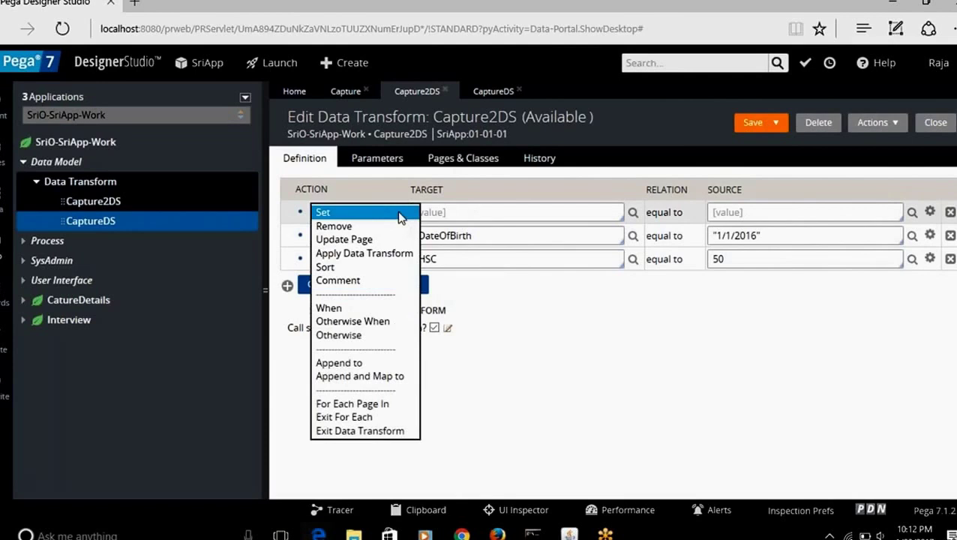
pyautogui.click(347, 308)
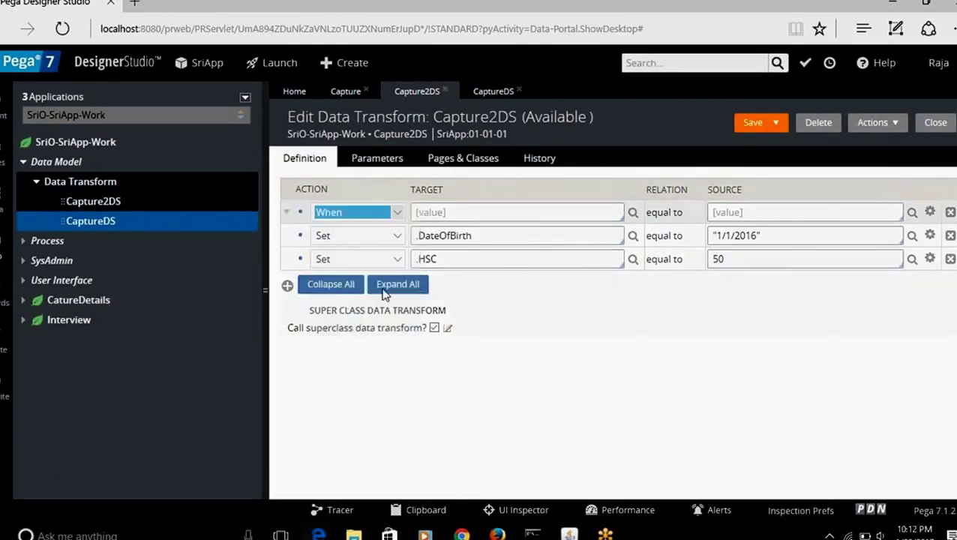
pyautogui.click(475, 211)
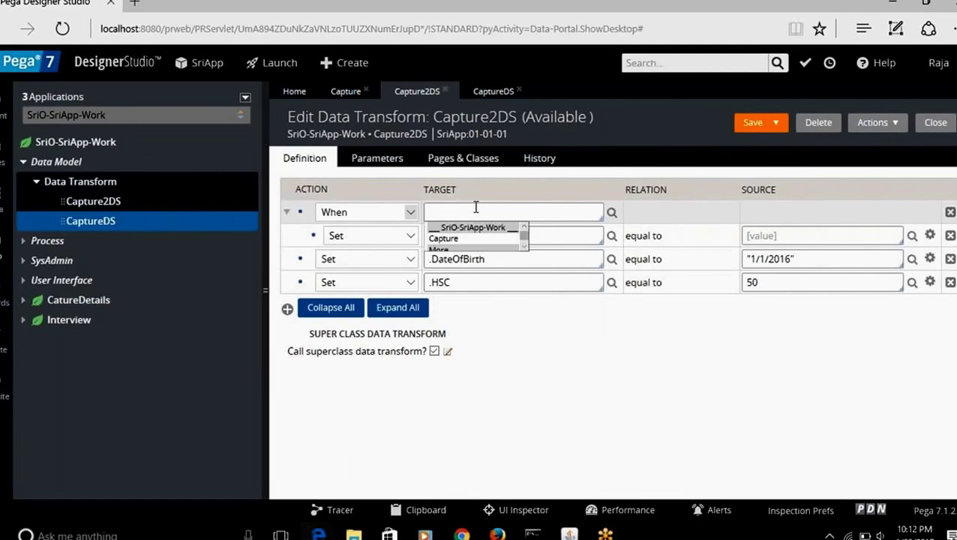
pyautogui.press('Return')
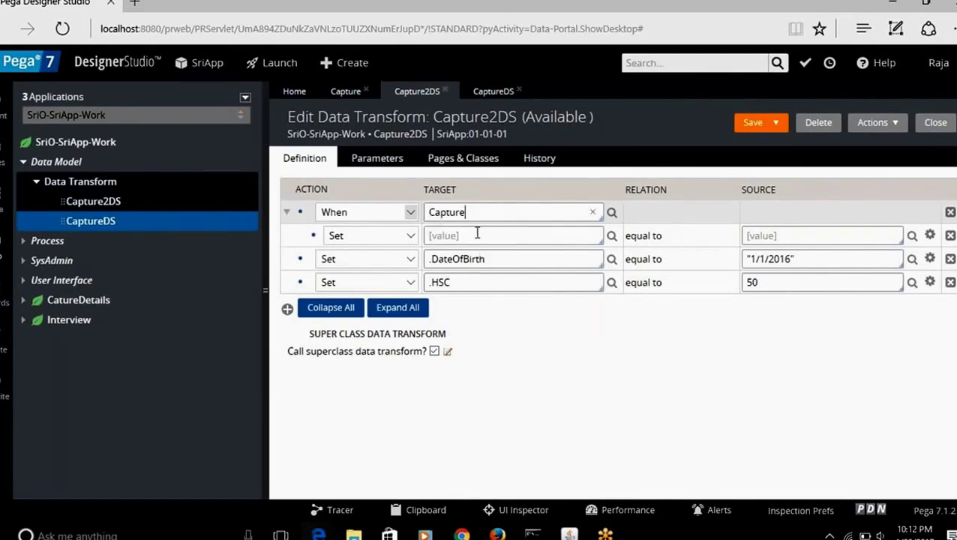
pyautogui.moveTo(500, 260); pyautogui.dragTo(426, 259)
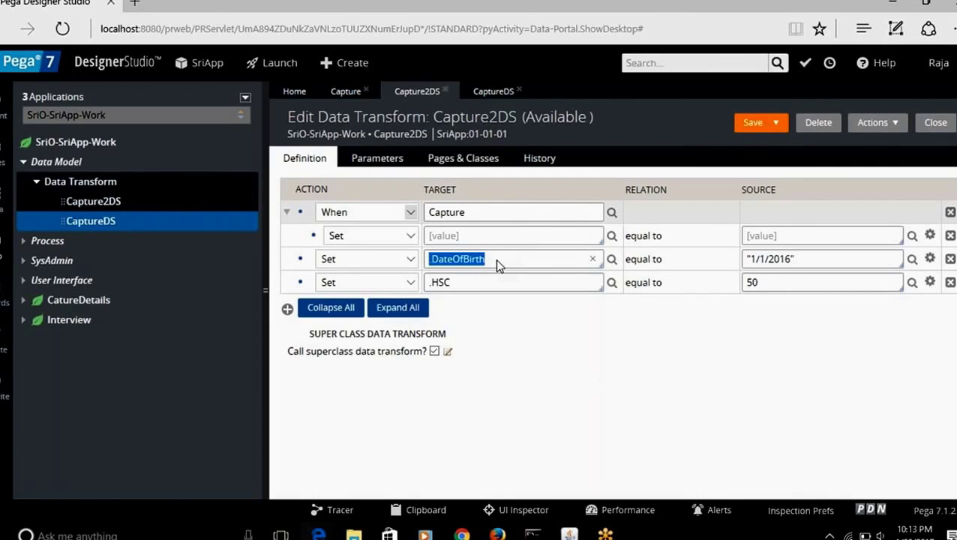
# Step: Choose .DateOfBirth as the Target of the row 2 step
pyautogui.click(461, 282)
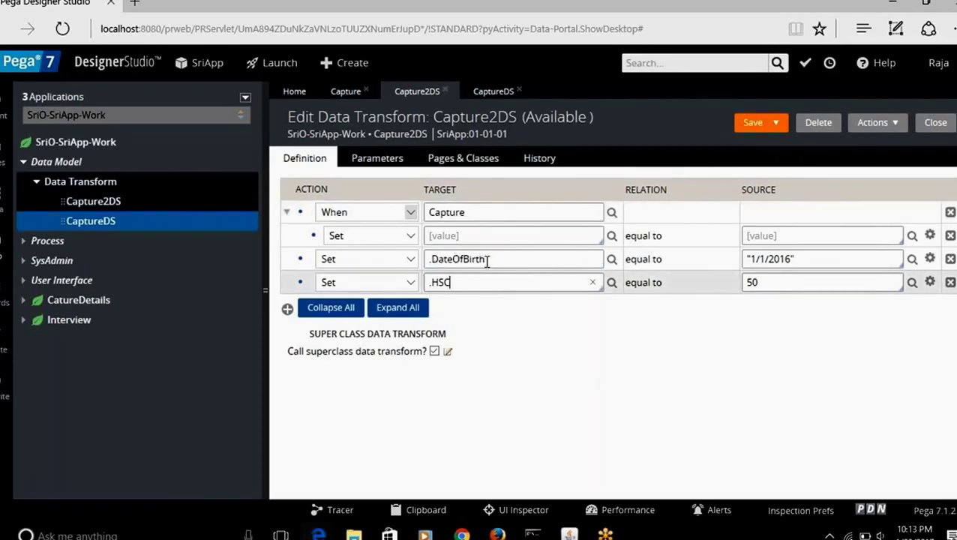
pyautogui.moveTo(486, 259); pyautogui.dragTo(424, 258)
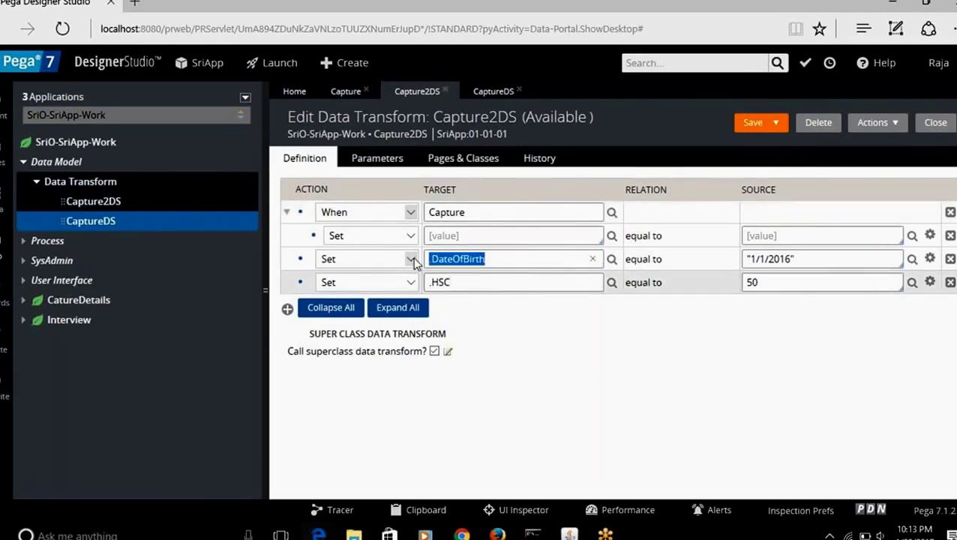
pyautogui.click(462, 236)
pyautogui.write('.')
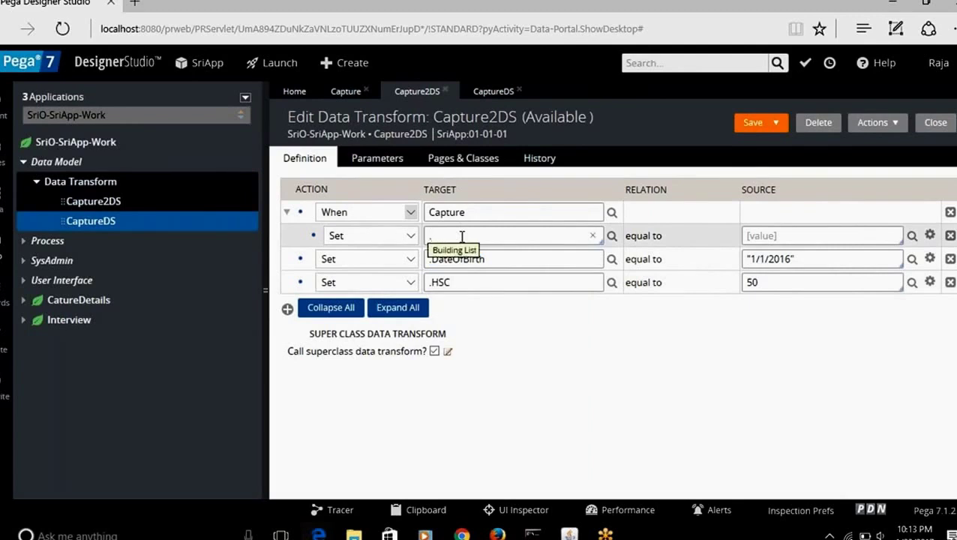
pyautogui.press('Down')
pyautogui.press('Down')
pyautogui.press('Down')
pyautogui.press('Down')
pyautogui.press('Down')
pyautogui.press('Down')
pyautogui.press('Down')
pyautogui.press('Down')
pyautogui.press('Up')
pyautogui.press('Up')
pyautogui.press('Up')
pyautogui.press('Up')
pyautogui.press('Return')
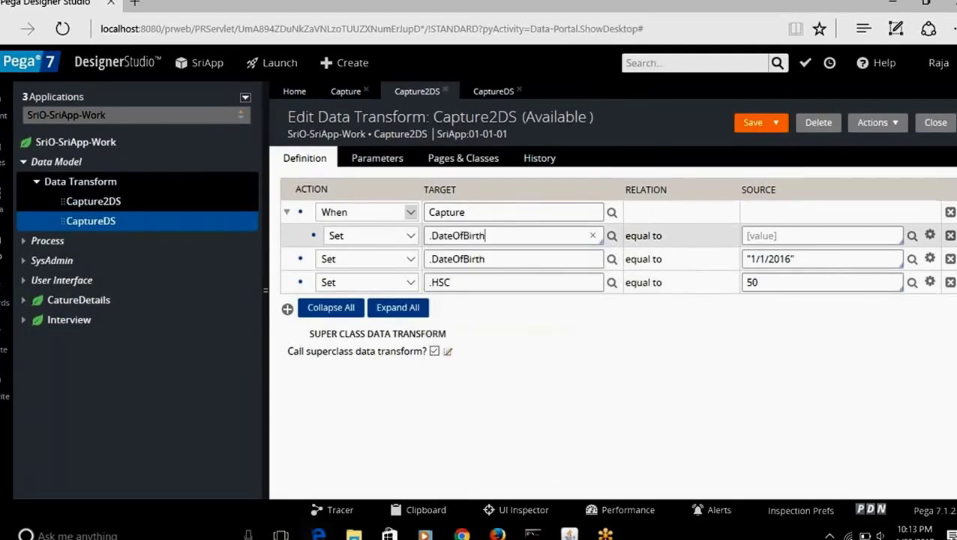
# Step: Give .DateOfBirth the Source "1/1/2016" and delete the .HSC step
pyautogui.click(773, 235)
pyautogui.write('"1/1/2016')
pyautogui.click(949, 282)
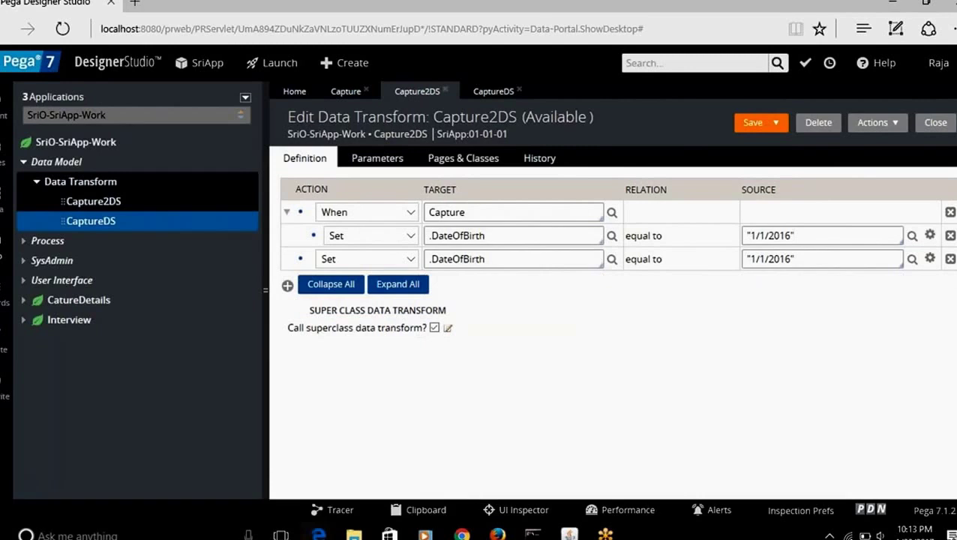
# Step: Delete the duplicate .DateOfBirth step, then add and remove a test empty step
pyautogui.click(949, 259)
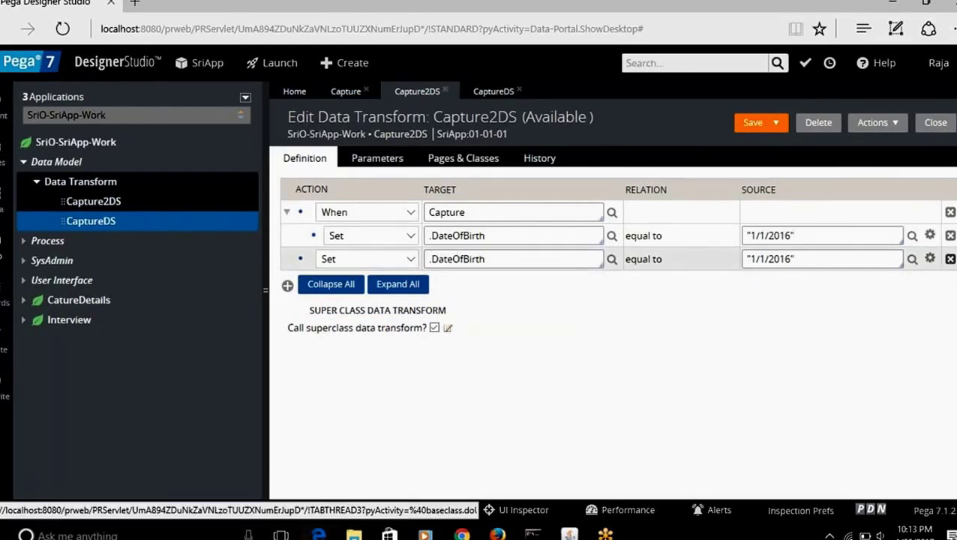
pyautogui.click(287, 213)
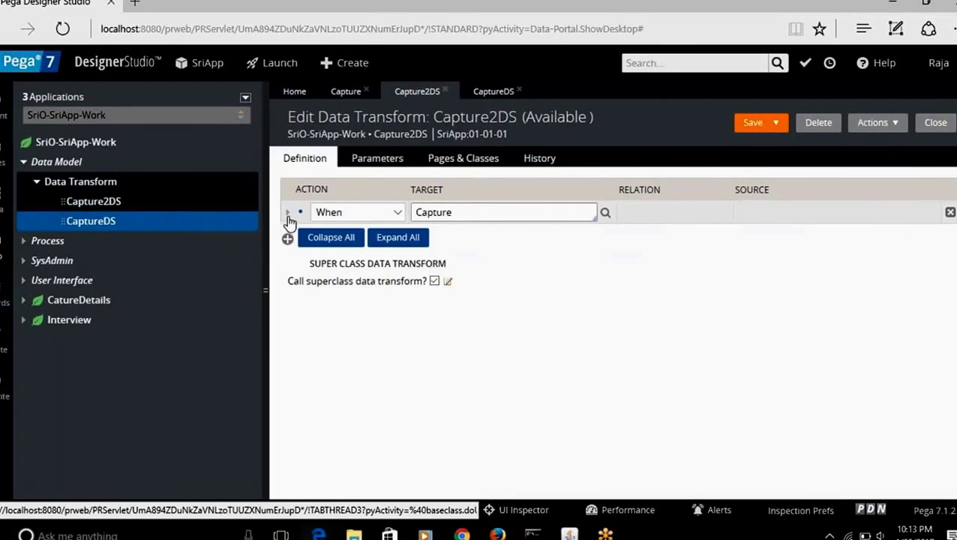
pyautogui.click(287, 214)
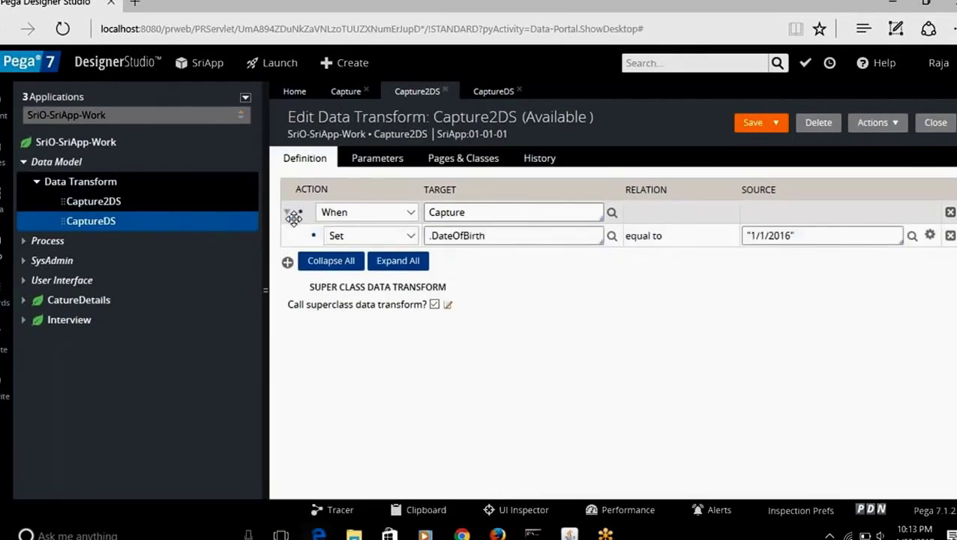
pyautogui.click(287, 261)
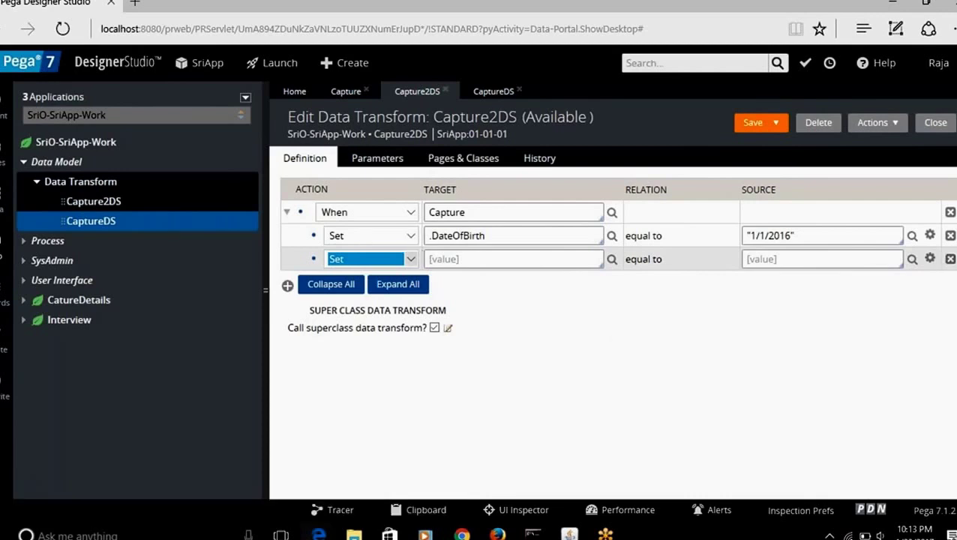
pyautogui.click(950, 258)
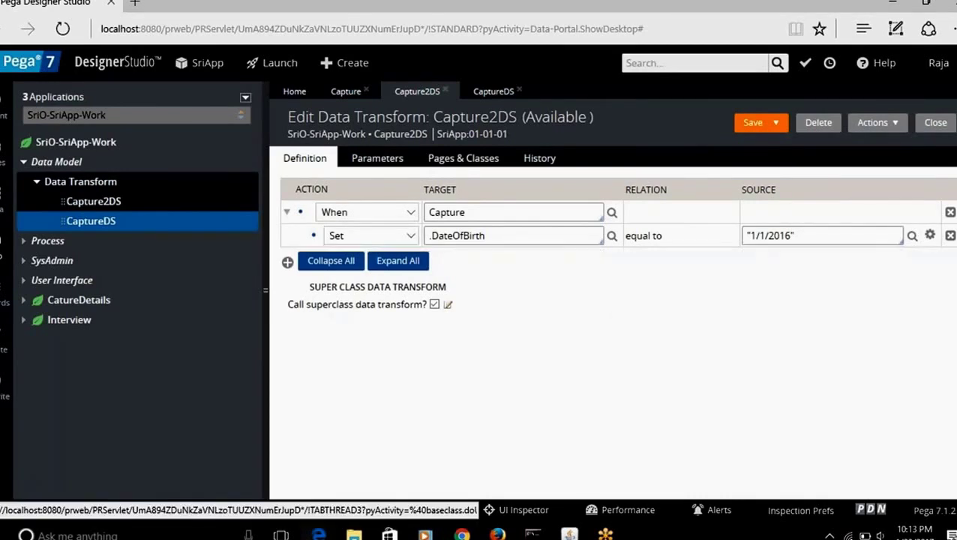
# Step: Add and delete another empty step, leaving only .DateOfBirth under When Capture
pyautogui.click(286, 212)
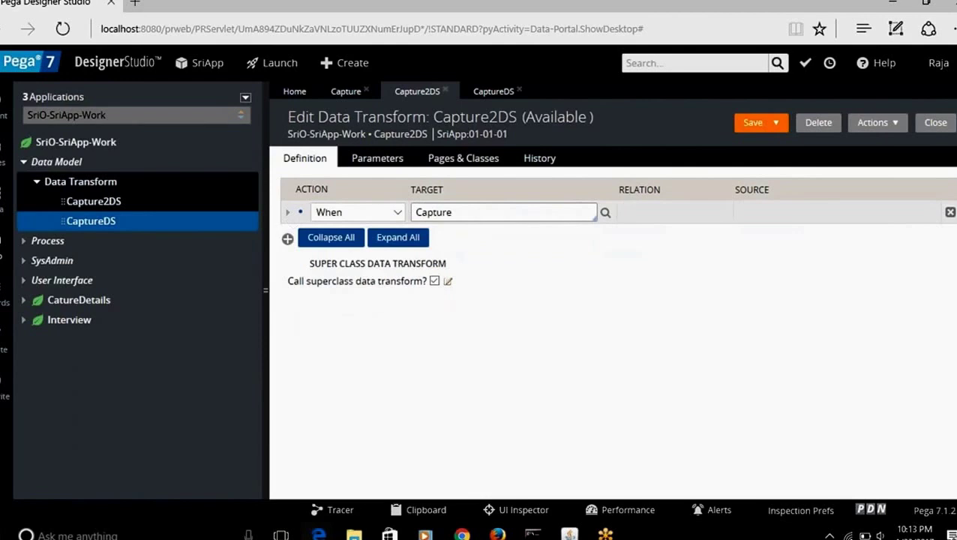
pyautogui.click(288, 239)
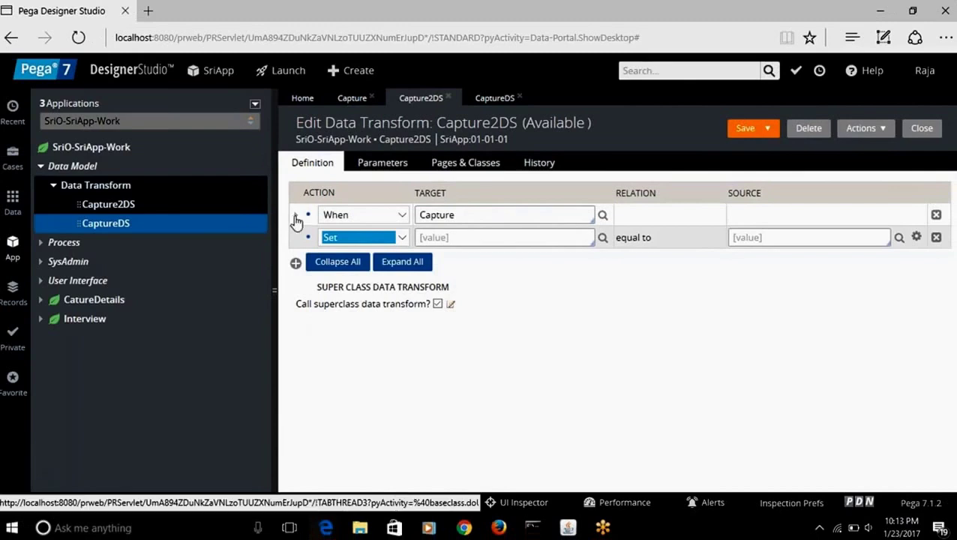
pyautogui.click(295, 217)
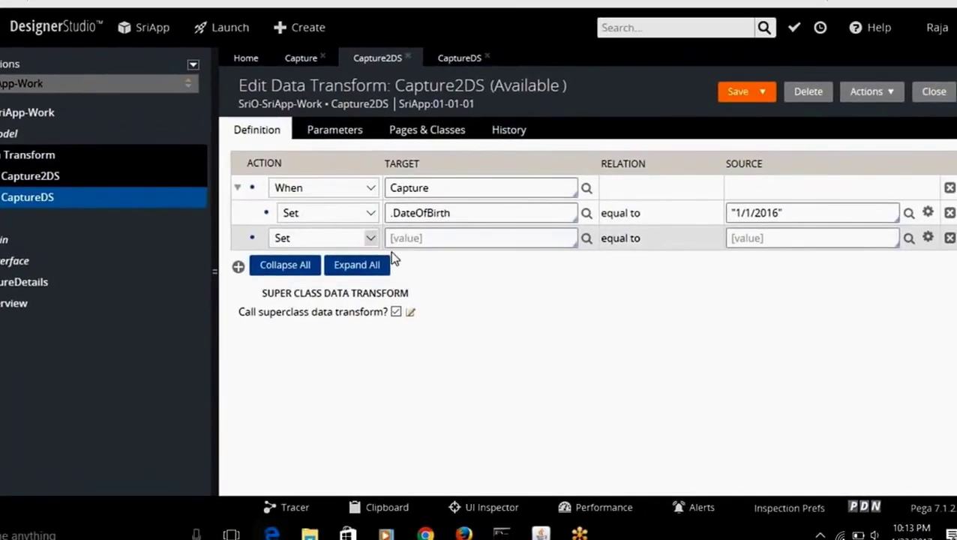
pyautogui.click(949, 238)
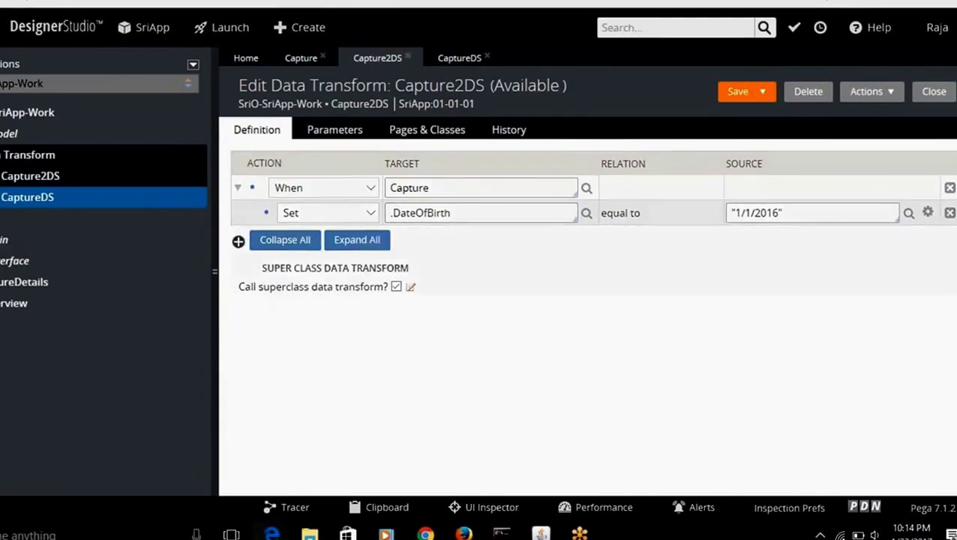
# Step: Add a Set step that sets .Masters to 60
pyautogui.click(238, 241)
pyautogui.click(422, 238)
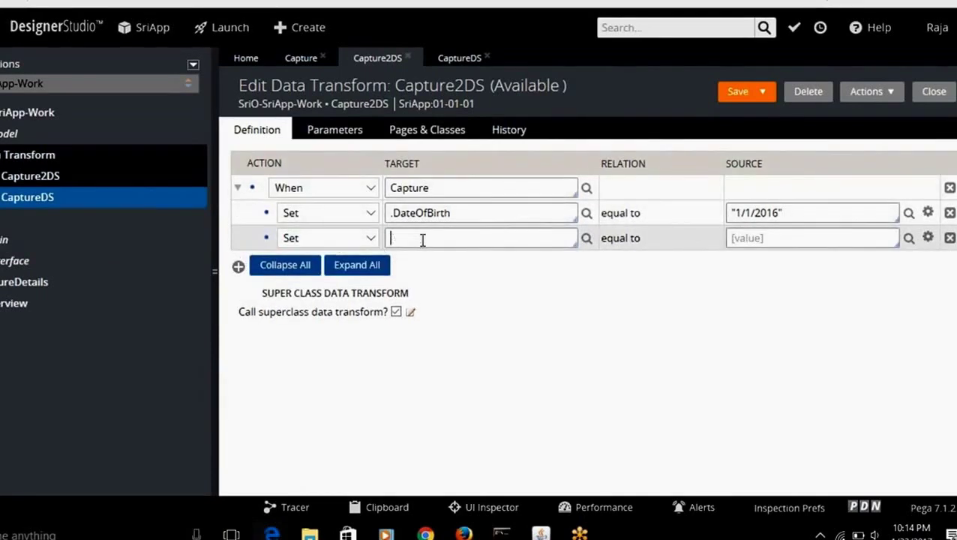
pyautogui.press('Down')
pyautogui.press('Down')
pyautogui.press('Down')
pyautogui.press('Down')
pyautogui.press('Down')
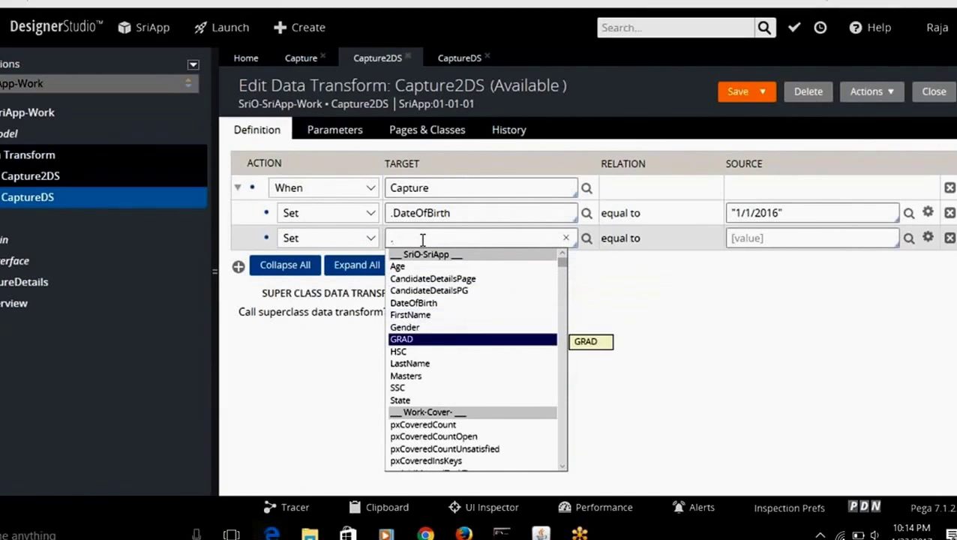
pyautogui.press('Down')
pyautogui.press('Down')
pyautogui.press('Down')
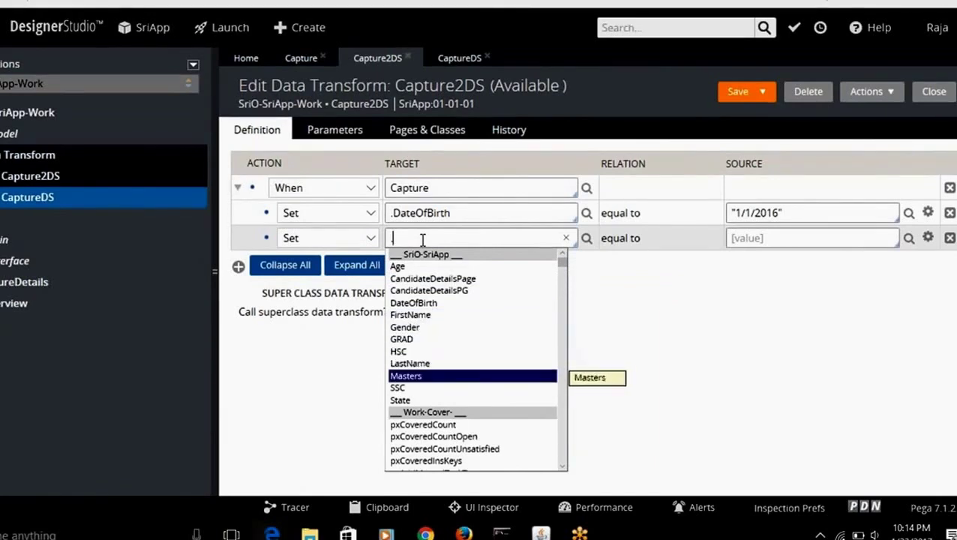
pyautogui.press('Return')
pyautogui.click(809, 238)
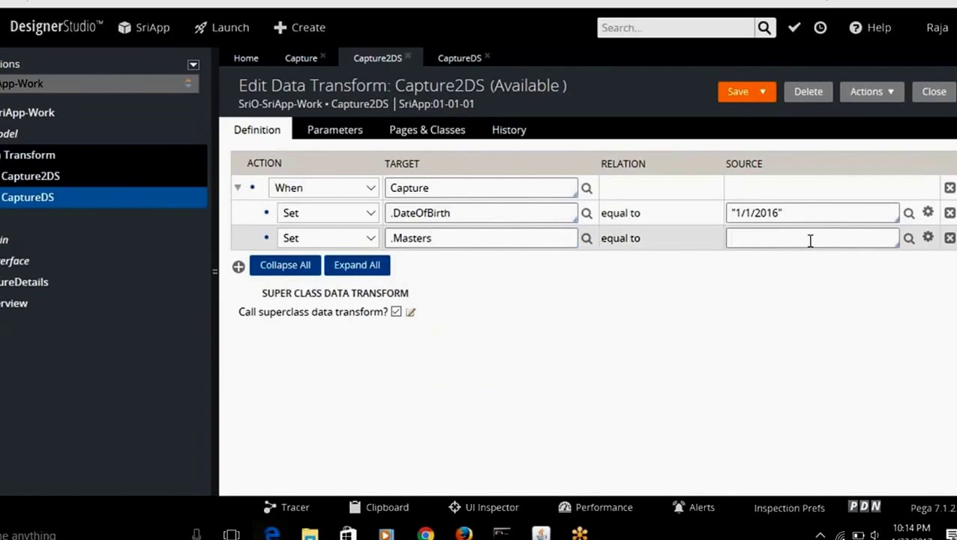
pyautogui.write('60')
# Step: Add a Set step setting .LastName to xyz and save Capture2DS
pyautogui.click(238, 266)
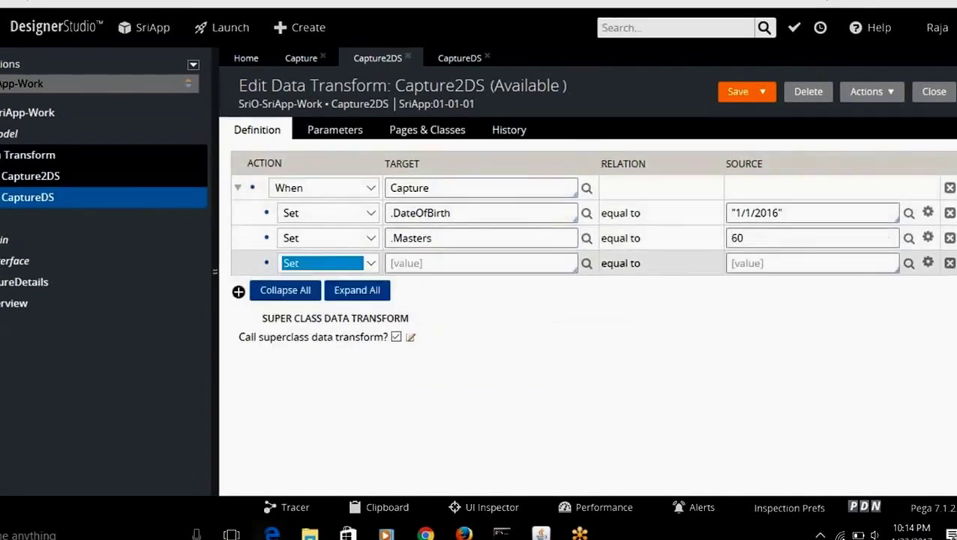
pyautogui.click(405, 261)
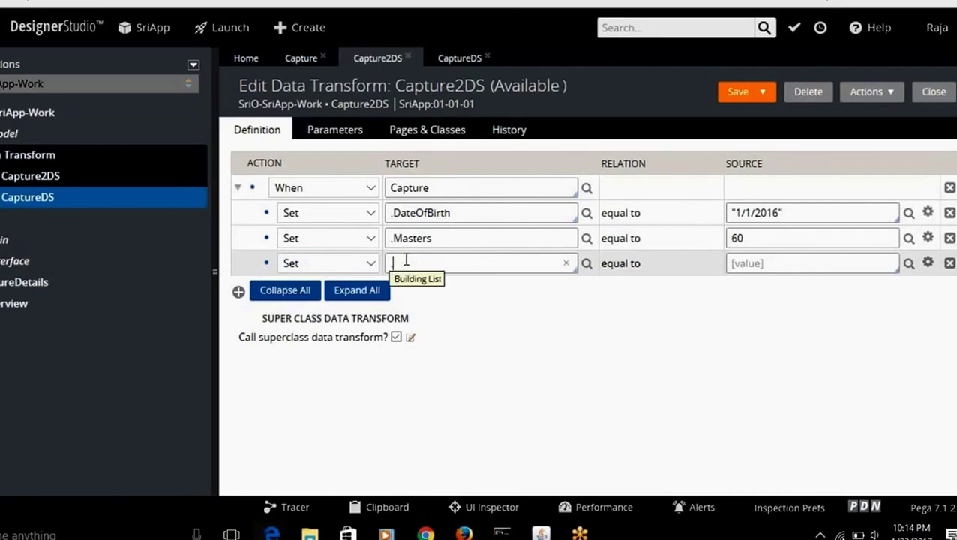
pyautogui.press('Down')
pyautogui.press('Down')
pyautogui.press('Down')
pyautogui.press('Down')
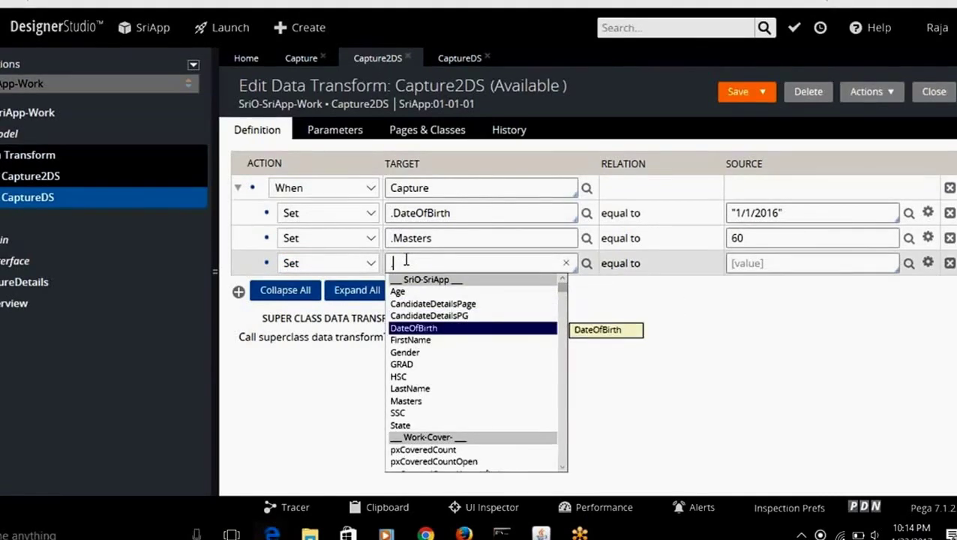
pyautogui.press('Down')
pyautogui.press('Down')
pyautogui.press('Down')
pyautogui.press('Down')
pyautogui.press('Down')
pyautogui.press('Return')
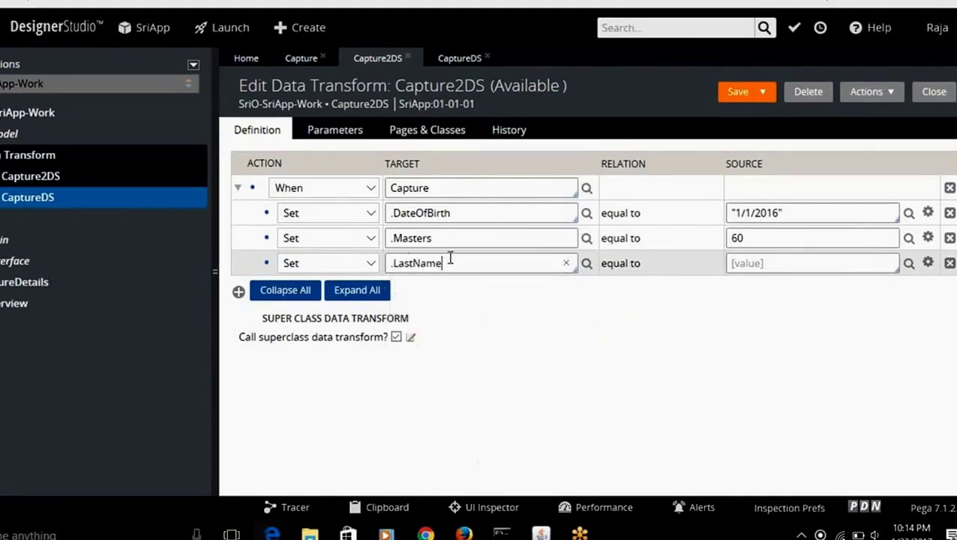
pyautogui.click(773, 264)
pyautogui.write('xyz')
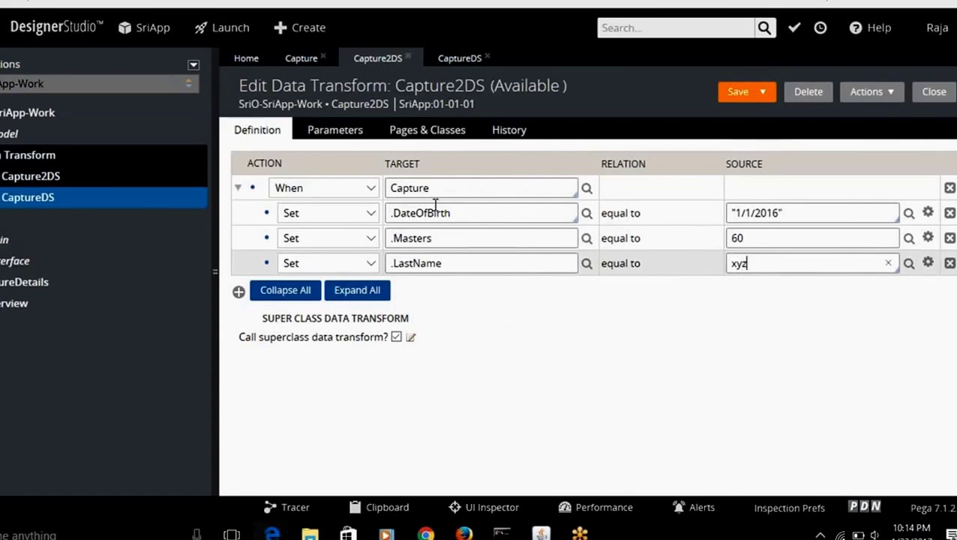
pyautogui.click(738, 93)
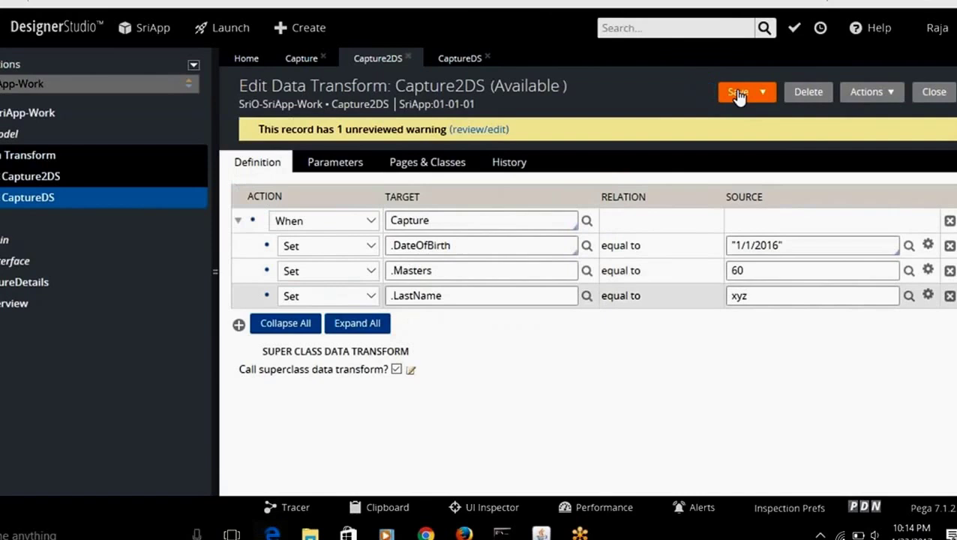
# Step: Read the best-practice warning's details twice and dismiss them
pyautogui.click(476, 130)
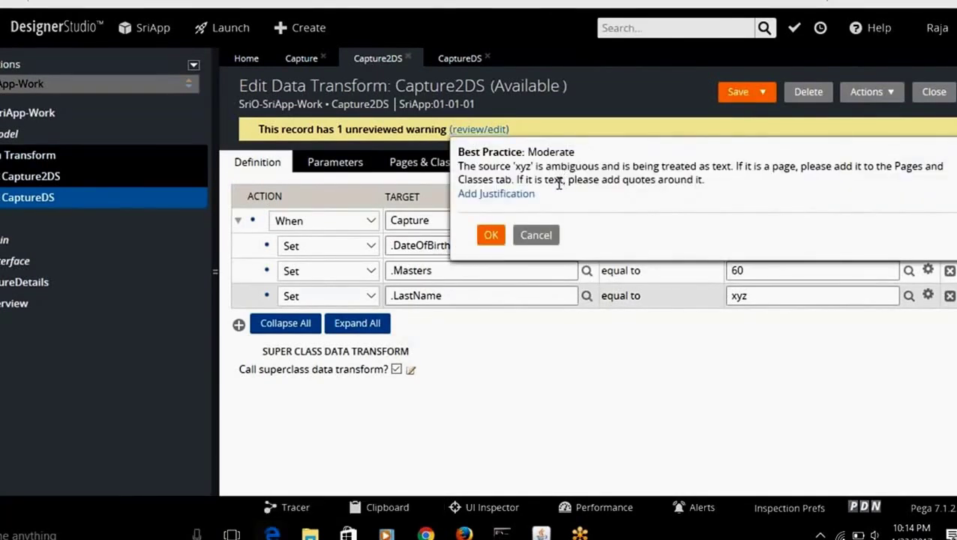
pyautogui.click(491, 236)
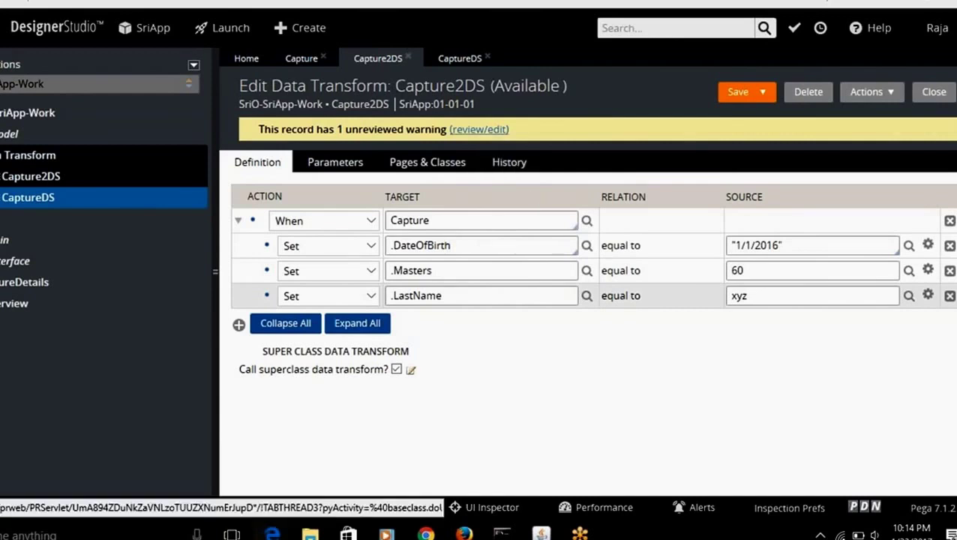
pyautogui.click(472, 131)
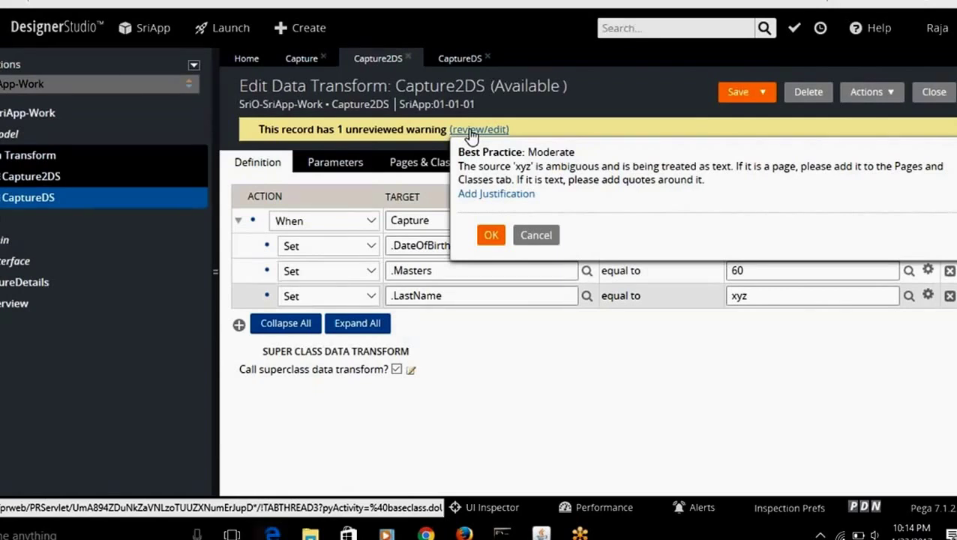
pyautogui.click(491, 235)
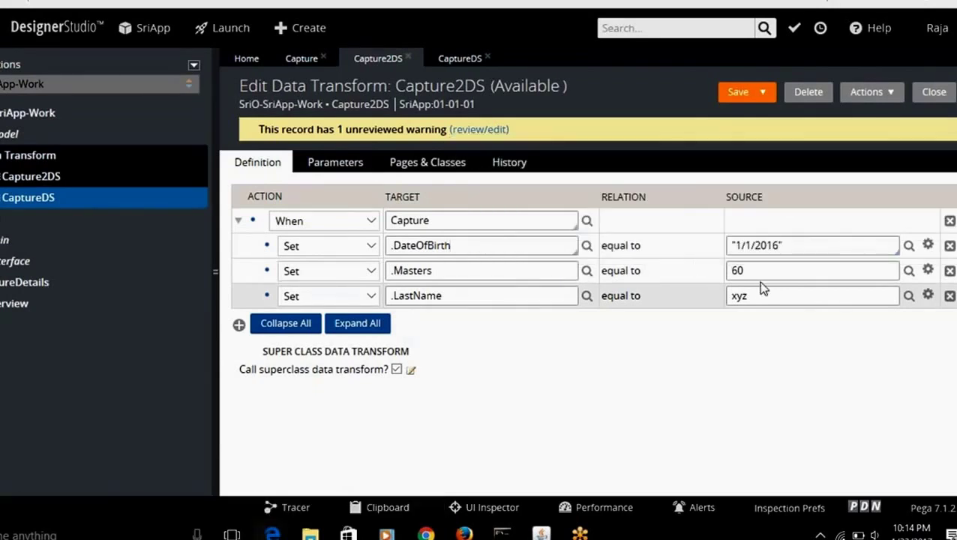
# Step: Wrap the .LastName source in quotes as "xyz" and save Capture2DS
pyautogui.write('"')
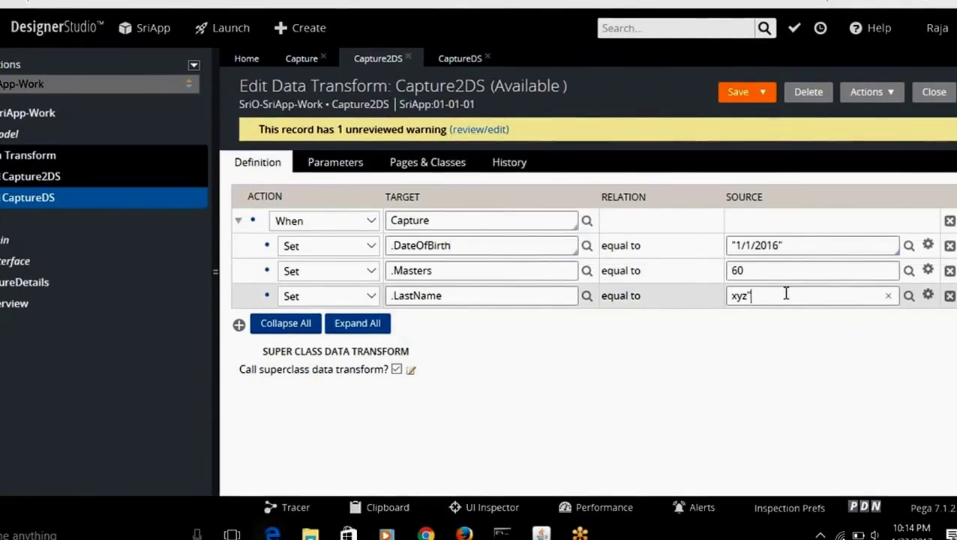
pyautogui.press('Home')
pyautogui.write('"')
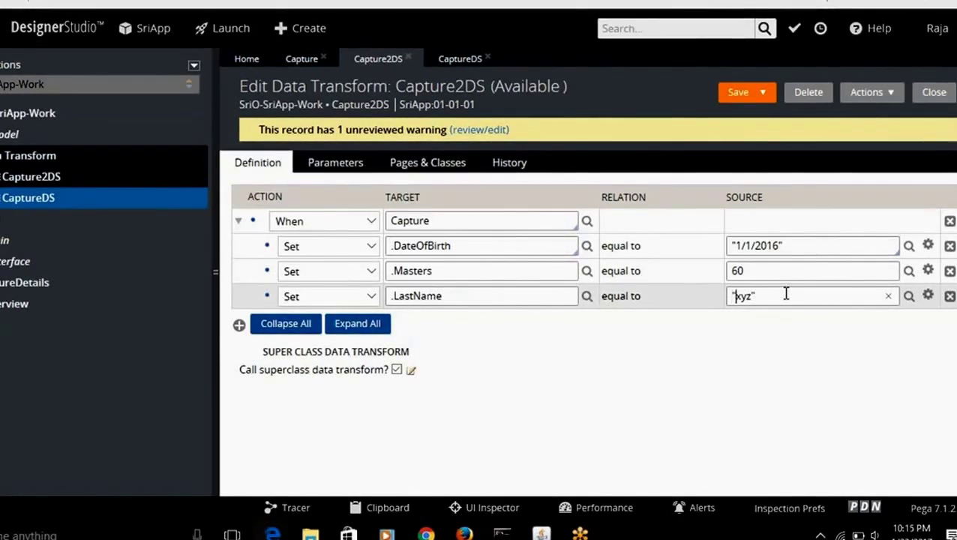
pyautogui.click(738, 93)
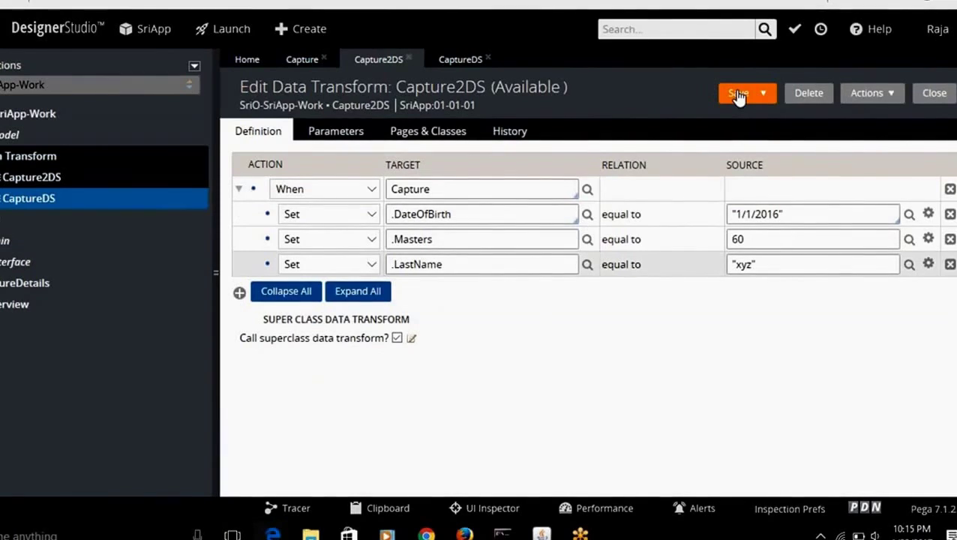
# Step: Review the CaptureDS, Capture2DS and Capture when rules
pyautogui.click(435, 61)
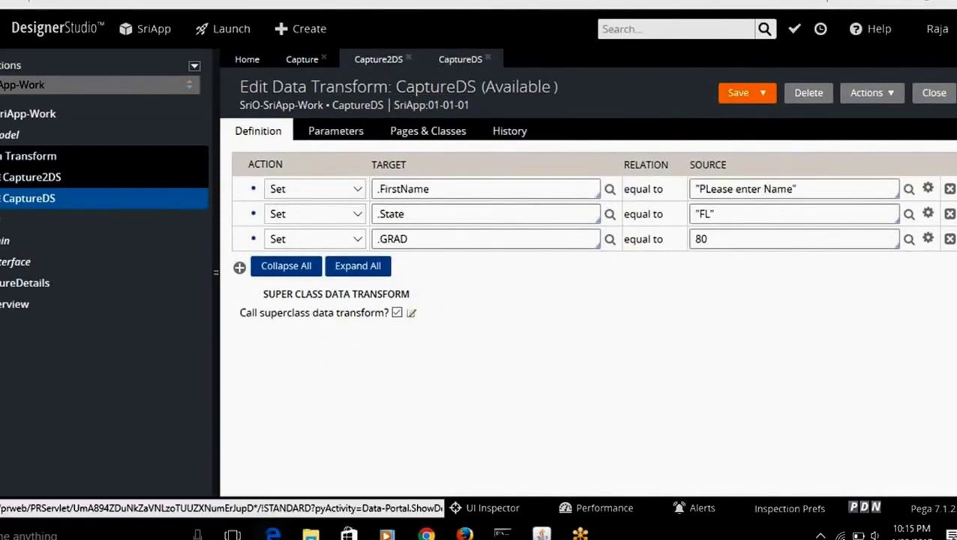
pyautogui.click(362, 62)
pyautogui.click(304, 61)
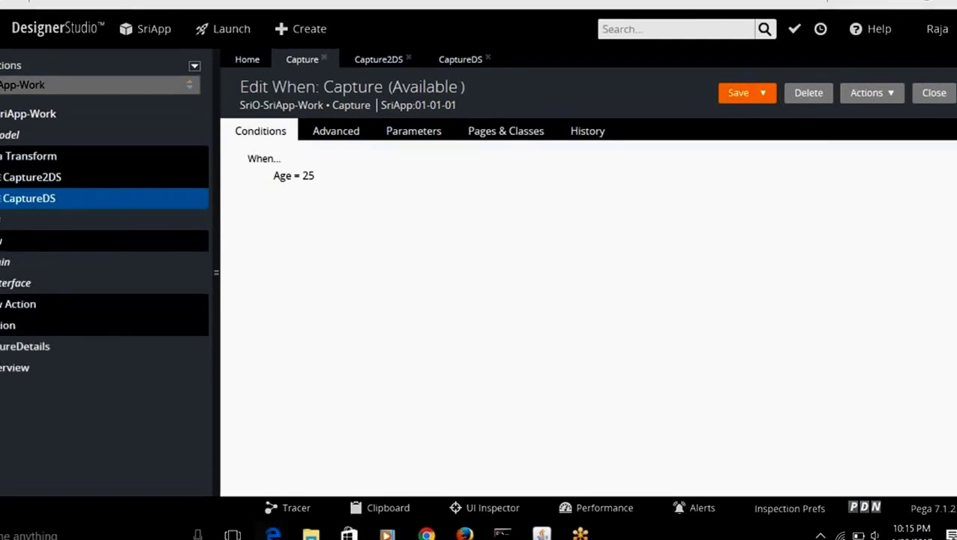
# Step: Set Capture2DS as CaptureDetails' post-processing data transform and save the flow action
pyautogui.click(40, 327)
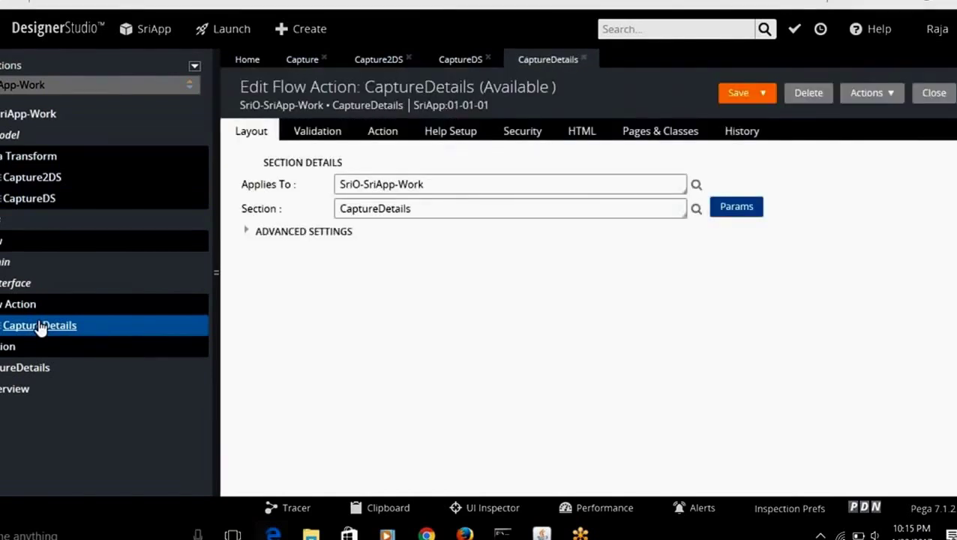
pyautogui.click(313, 132)
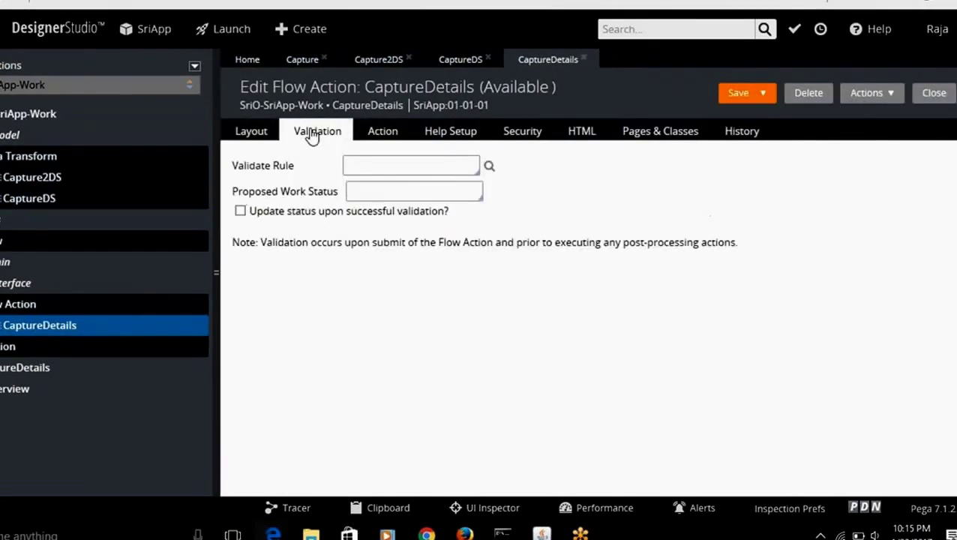
pyautogui.click(390, 137)
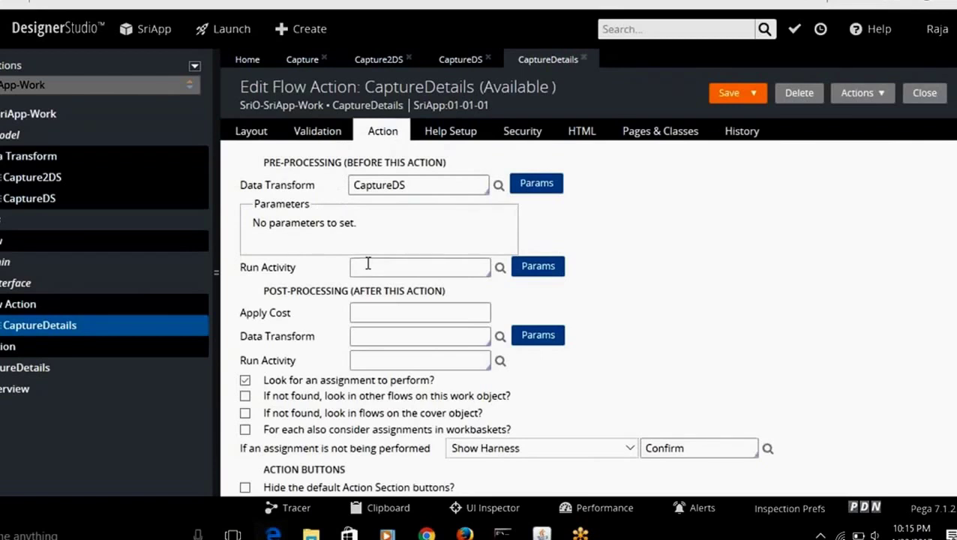
pyautogui.click(378, 339)
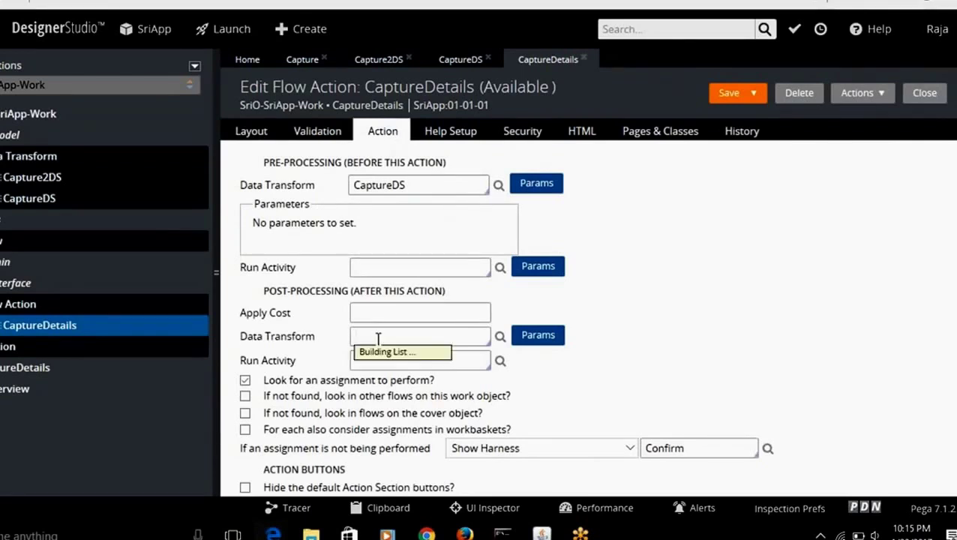
pyautogui.click(379, 366)
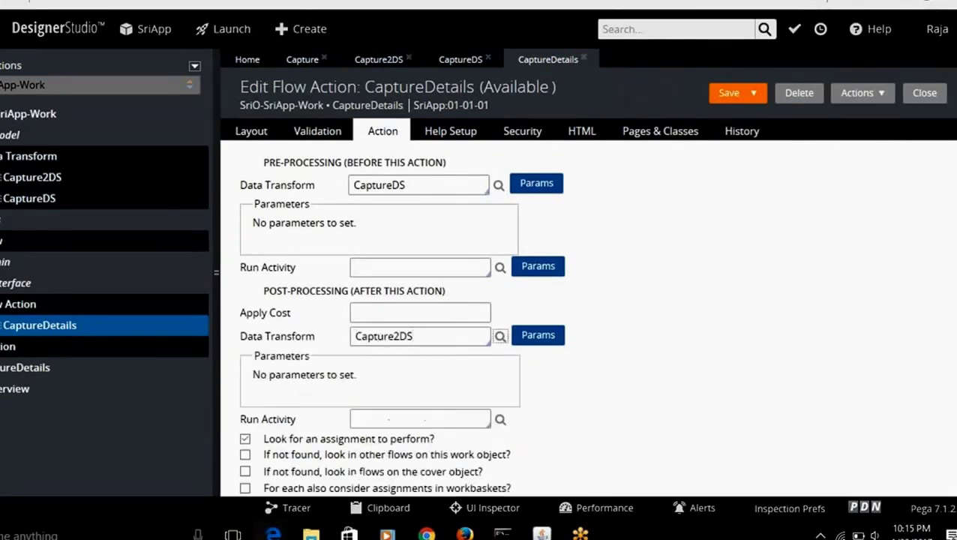
pyautogui.click(729, 93)
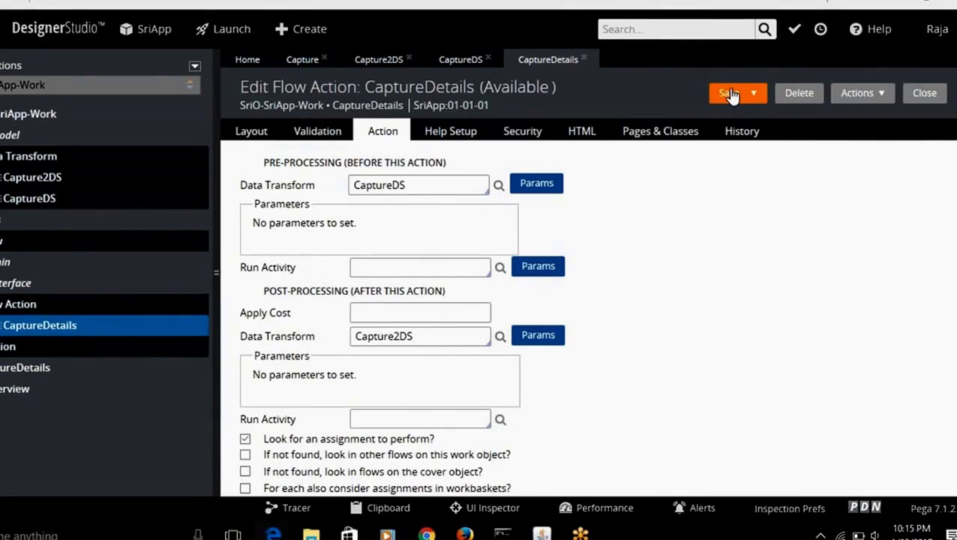
pyautogui.click(731, 94)
pyautogui.click(312, 64)
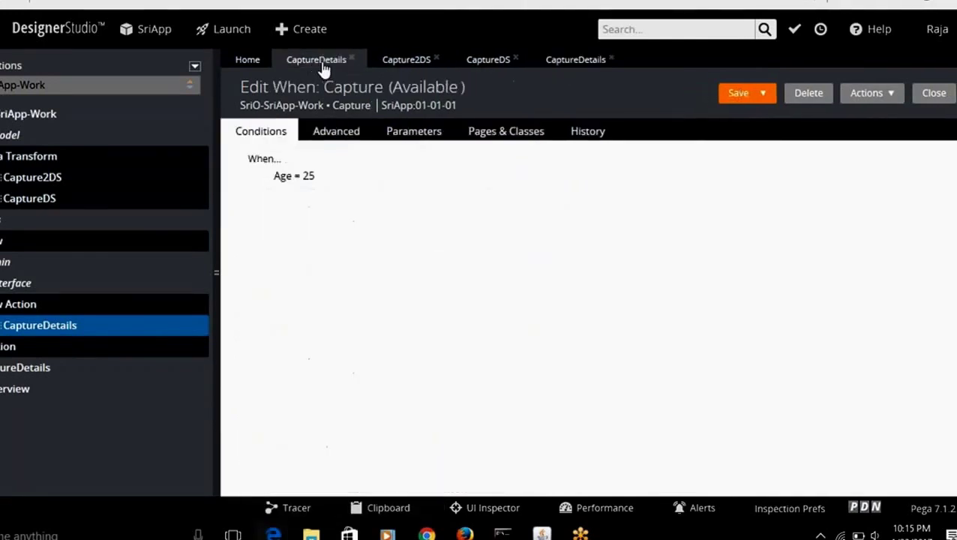
# Step: Run the CaptureDetails flow to start a new case
pyautogui.click(409, 68)
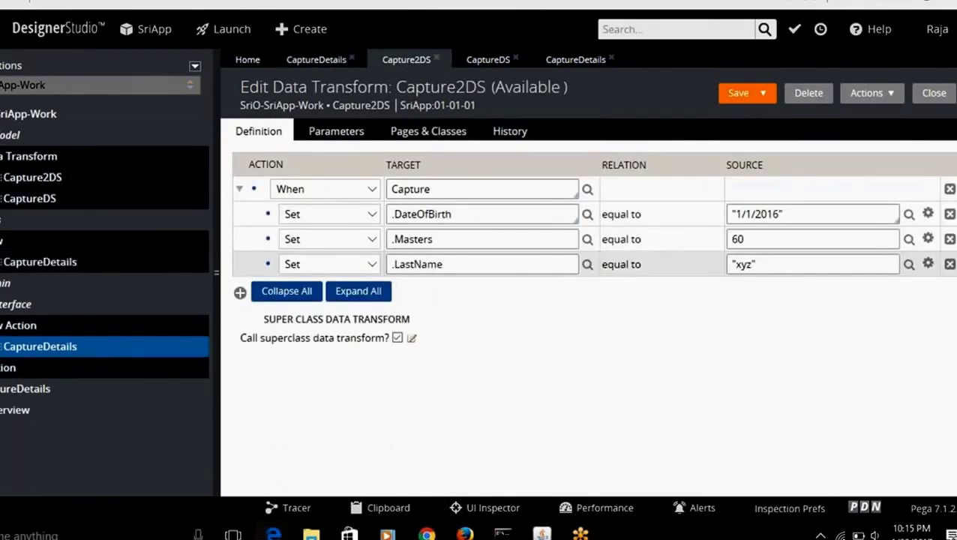
pyautogui.click(33, 262)
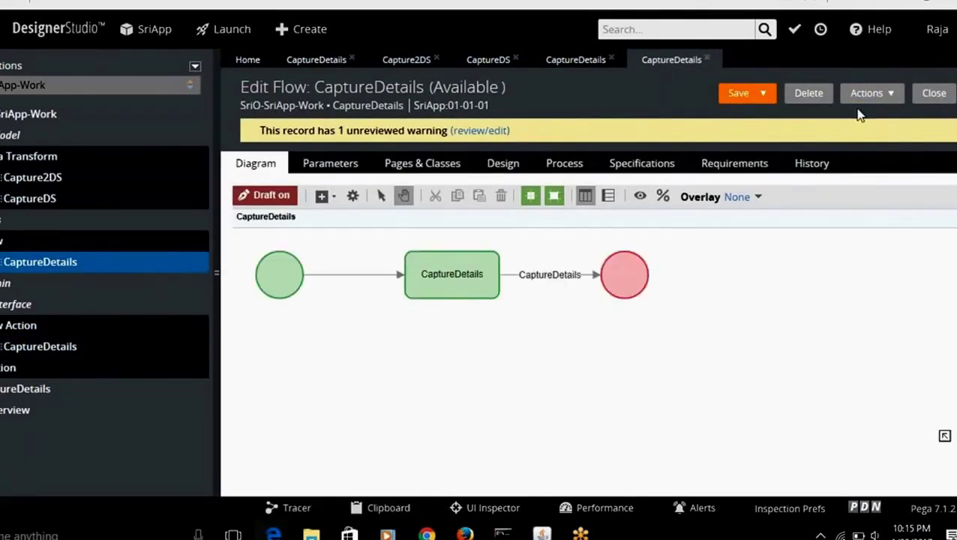
pyautogui.click(890, 95)
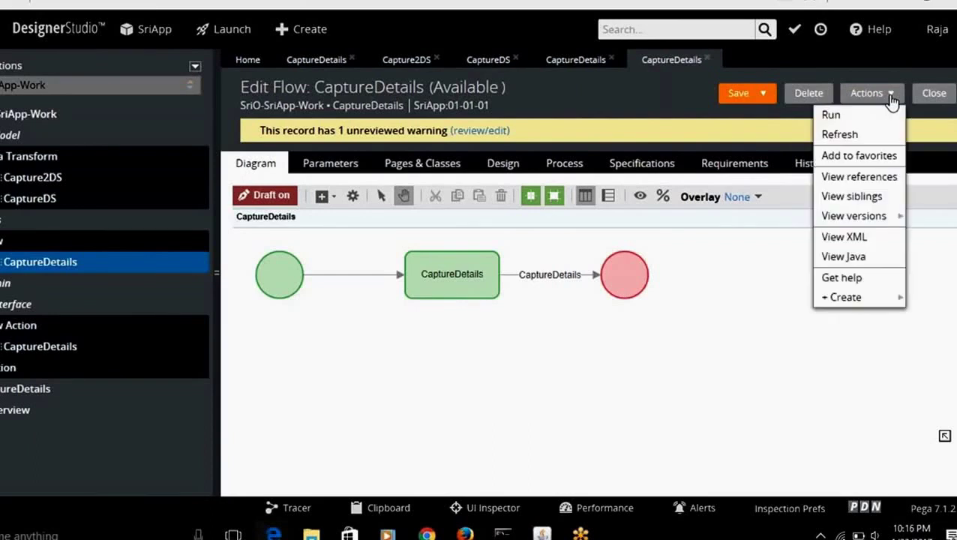
pyautogui.click(832, 114)
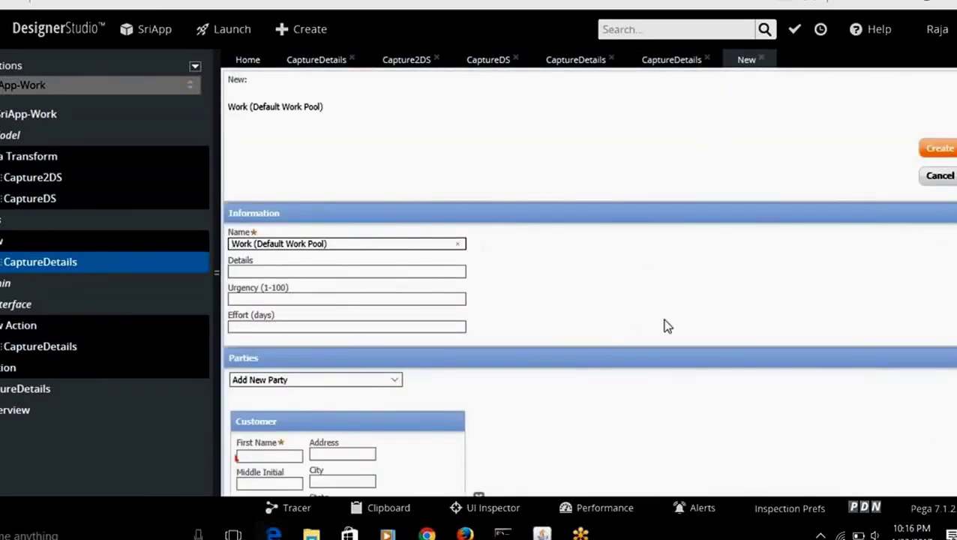
# Step: Enter the customer's last name and e-mail address, then create the work item
pyautogui.scroll(-1, 587, 282)
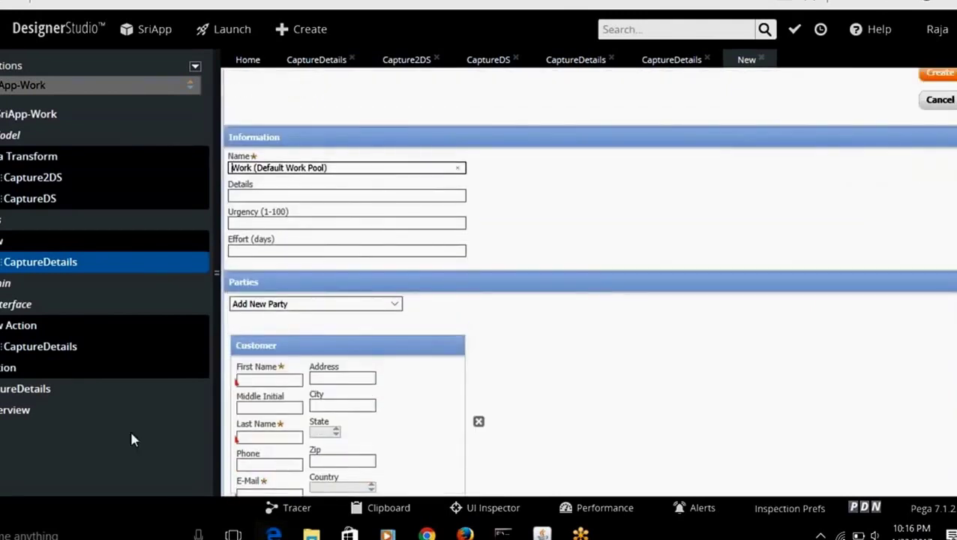
pyautogui.click(269, 380)
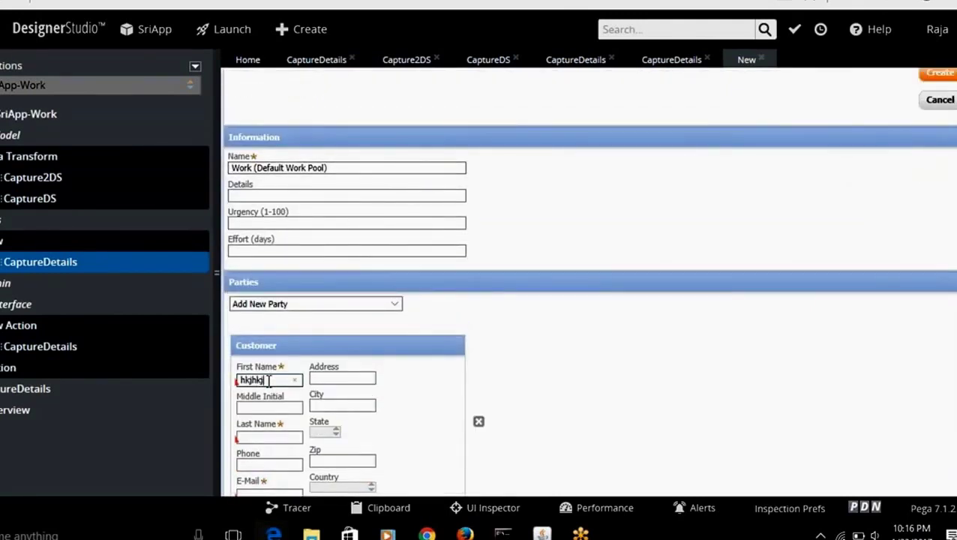
pyautogui.click(264, 434)
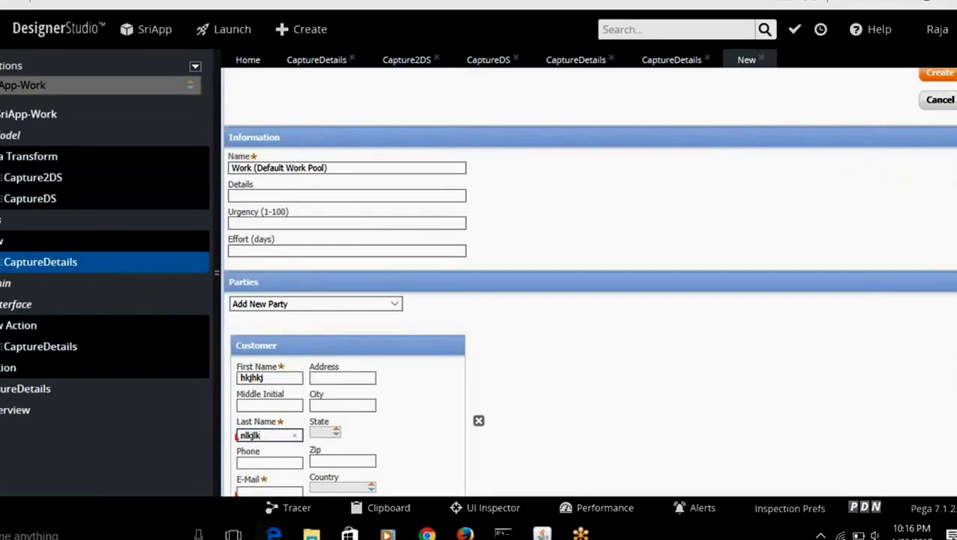
pyautogui.write('nlkjlk')
pyautogui.scroll(-1, 352, 477)
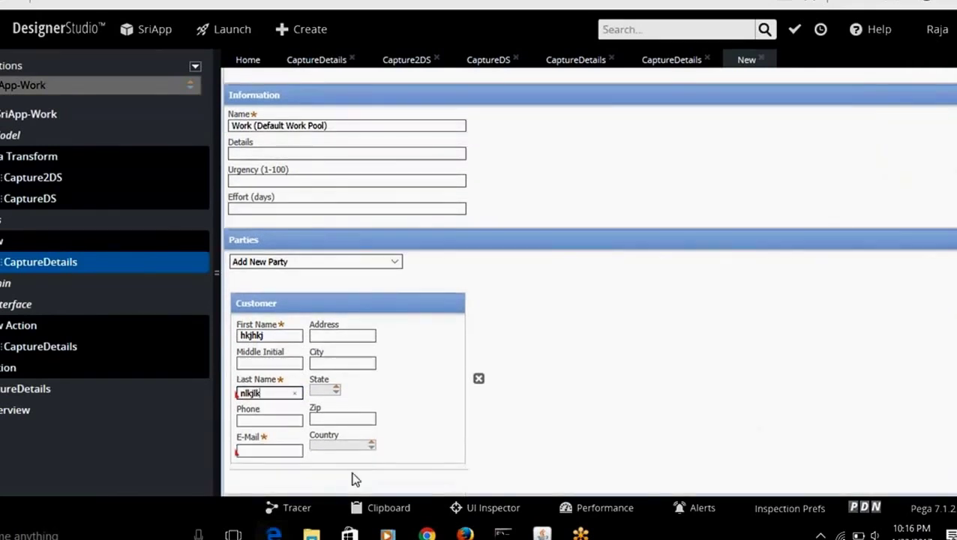
pyautogui.click(289, 451)
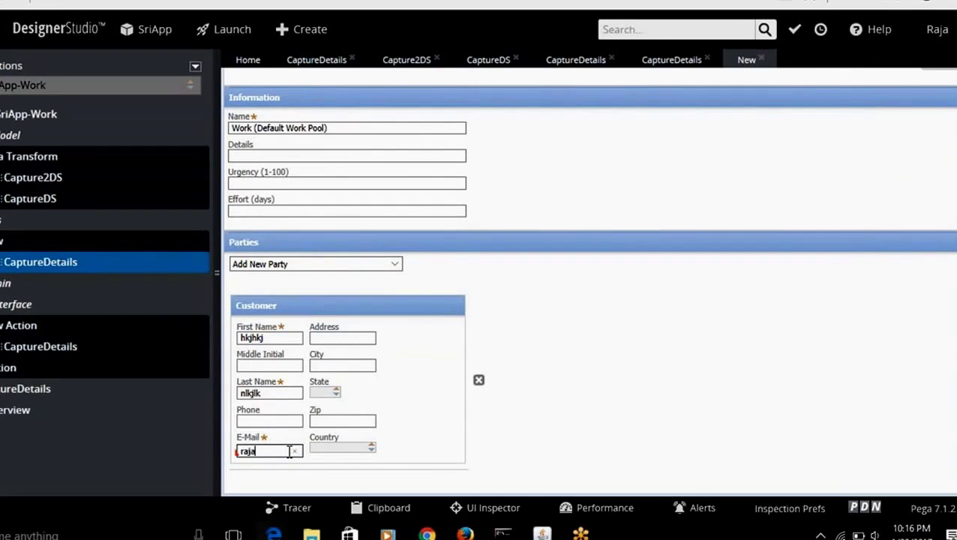
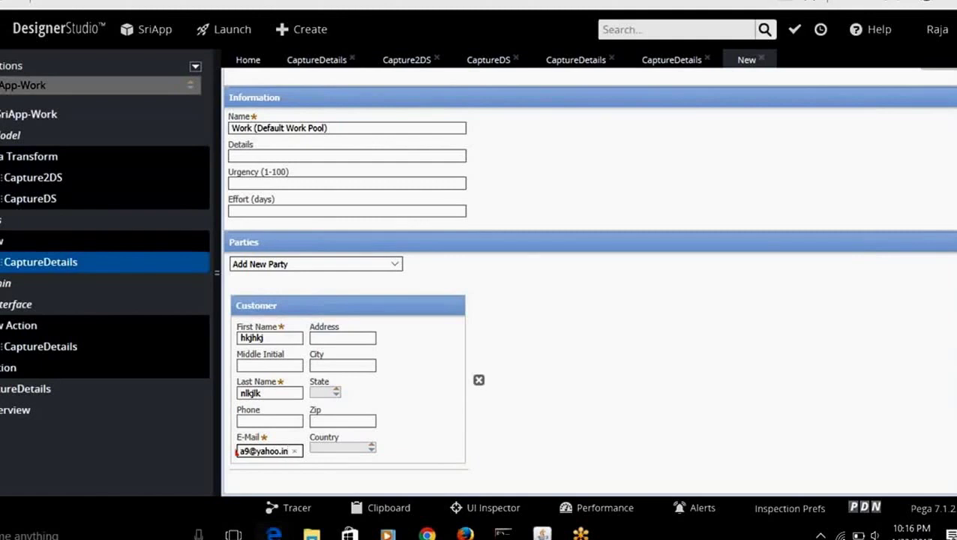
pyautogui.scroll(2, 936, 144)
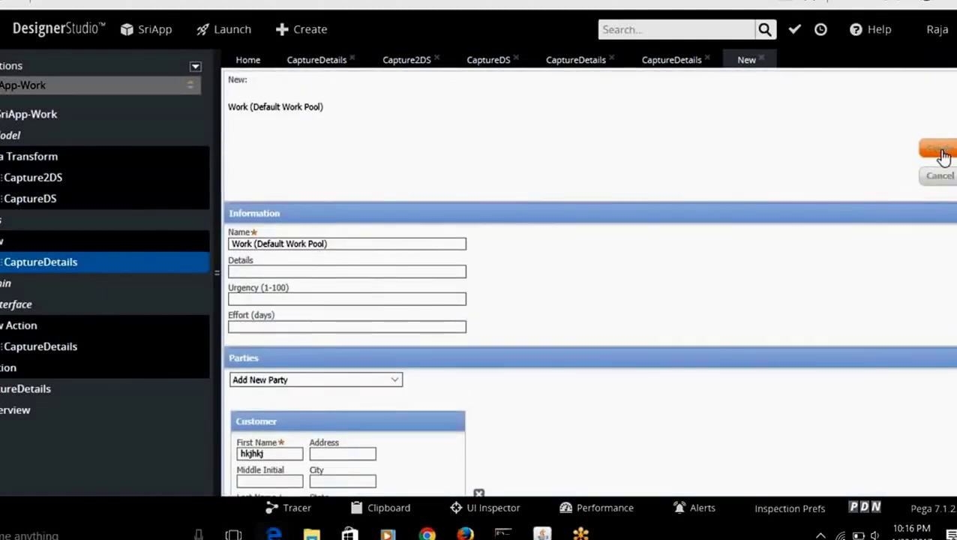
pyautogui.click(941, 151)
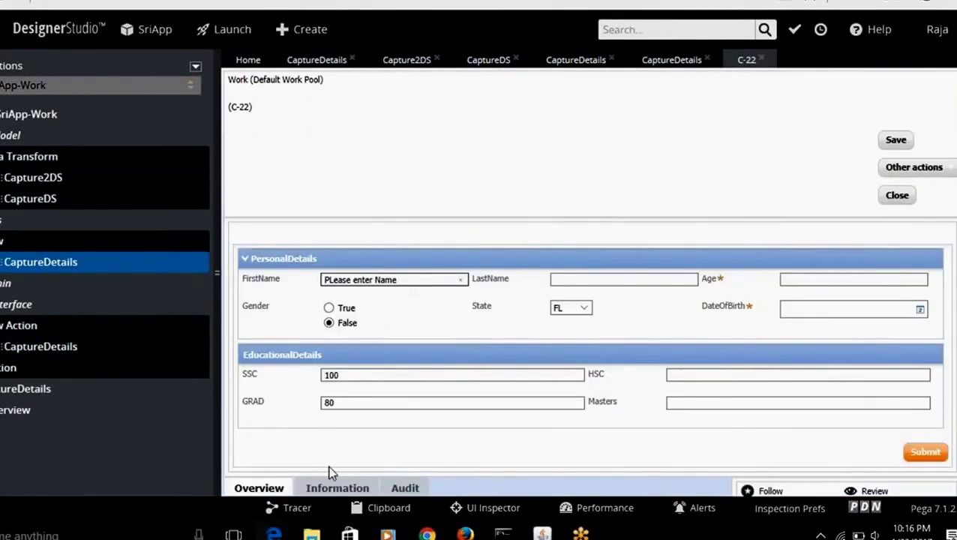
# Step: Bring the Clipboard Viewer forward and browse its thread list
pyautogui.moveTo(274, 534)
pyautogui.click(337, 487)
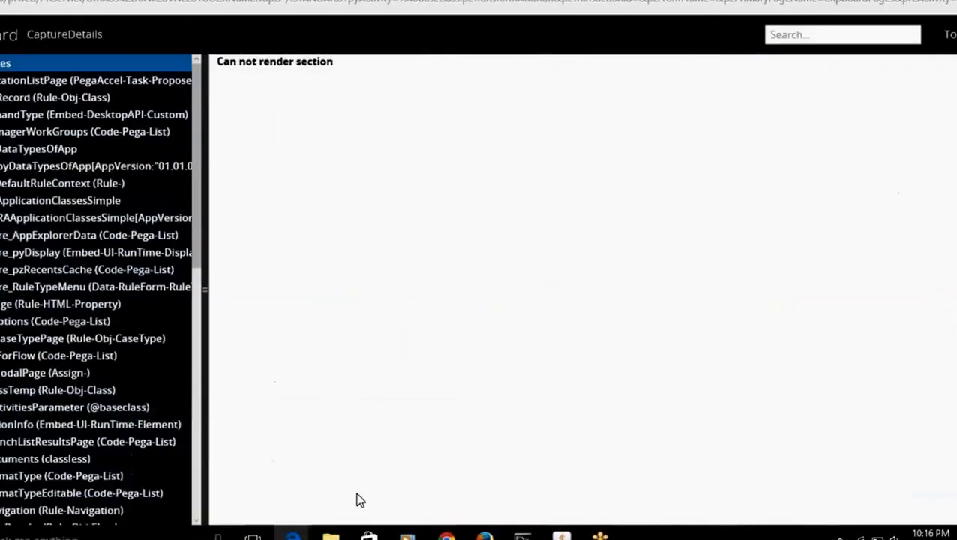
pyautogui.click(64, 35)
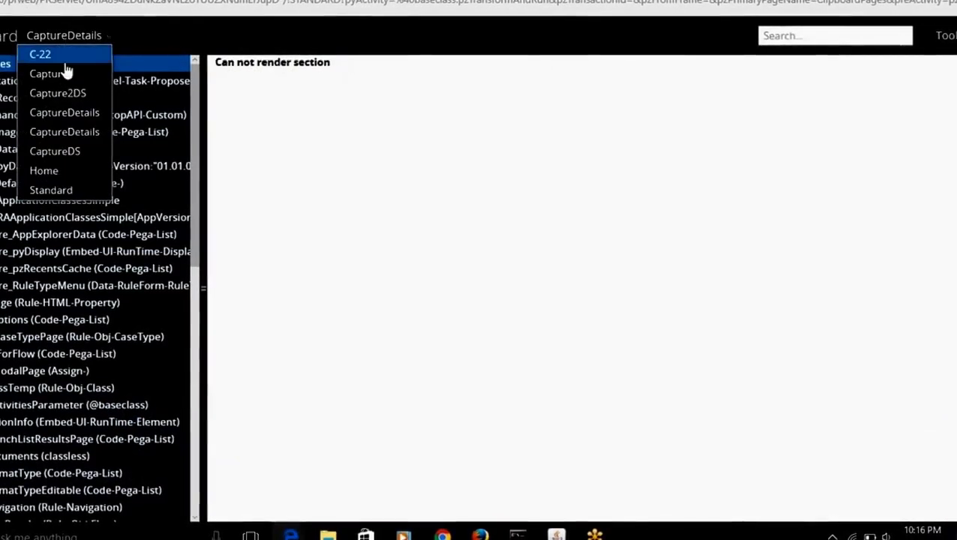
pyautogui.click(58, 56)
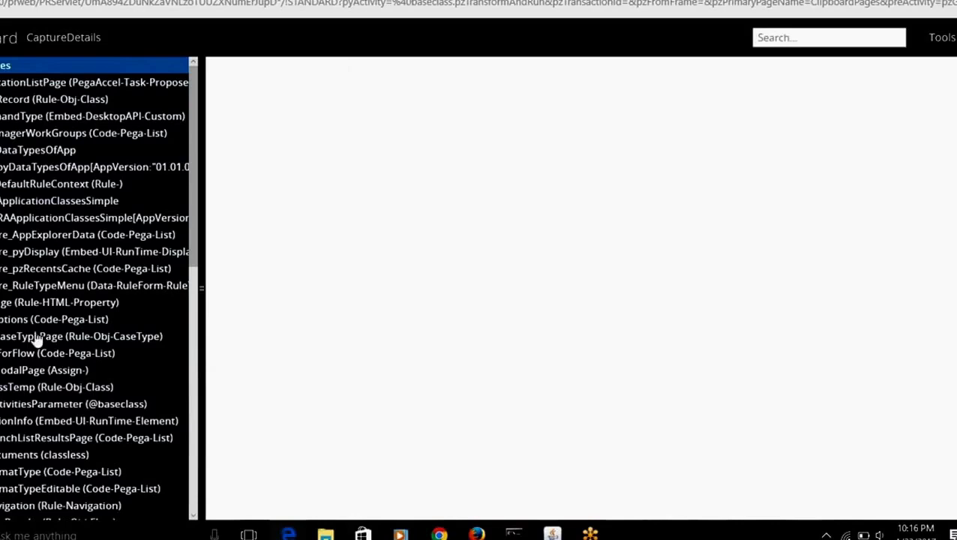
pyautogui.click(197, 490)
pyautogui.click(196, 502)
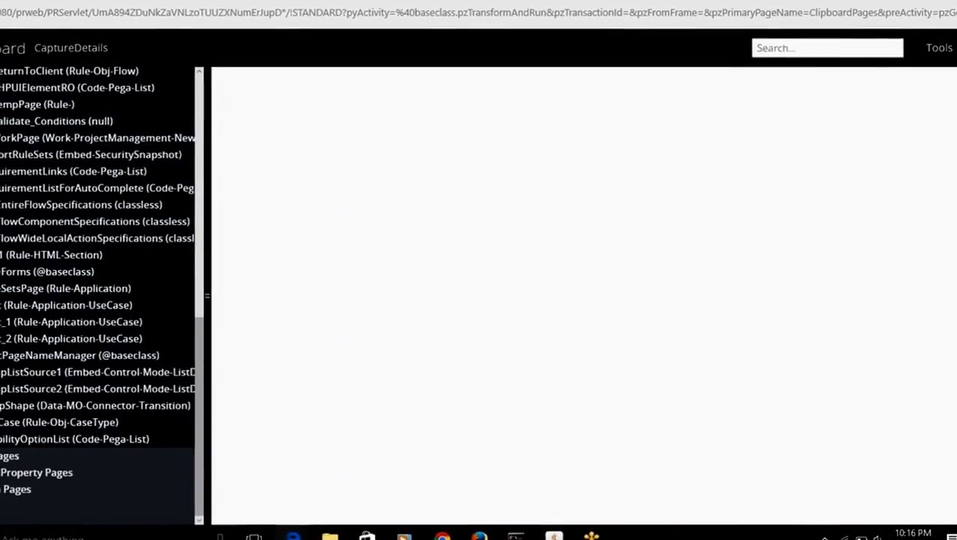
# Step: Switch the clipboard to the C-22 thread and inspect its pyWorkPage
pyautogui.click(100, 51)
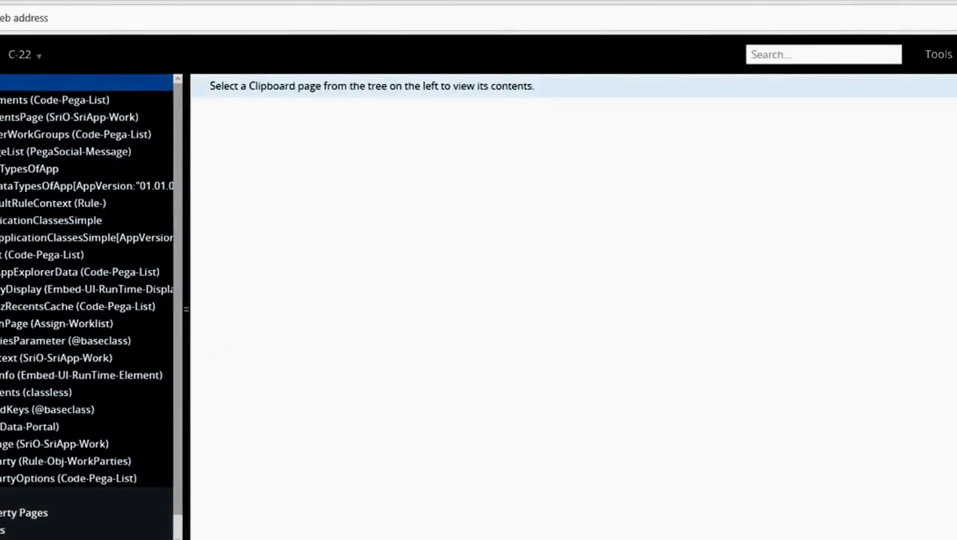
pyautogui.click(28, 72)
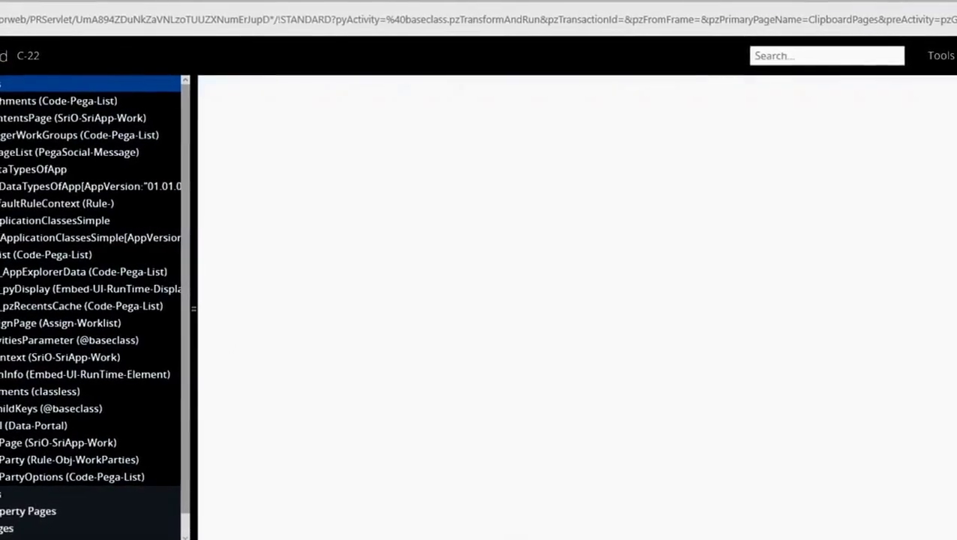
pyautogui.click(9, 444)
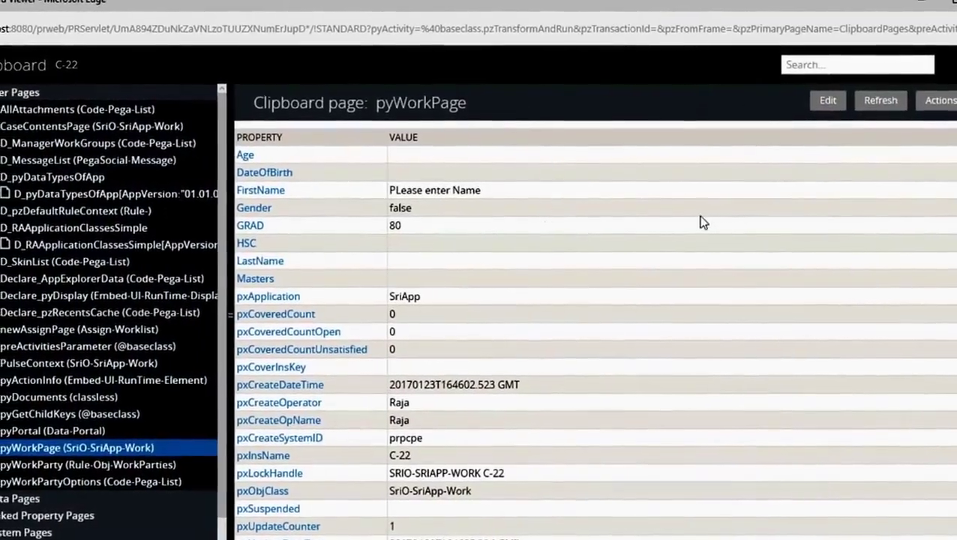
# Step: Enter Age 25 and State NJY on C-22, submit, and dismiss the warning
pyautogui.hotkey('alt', 'Tab')
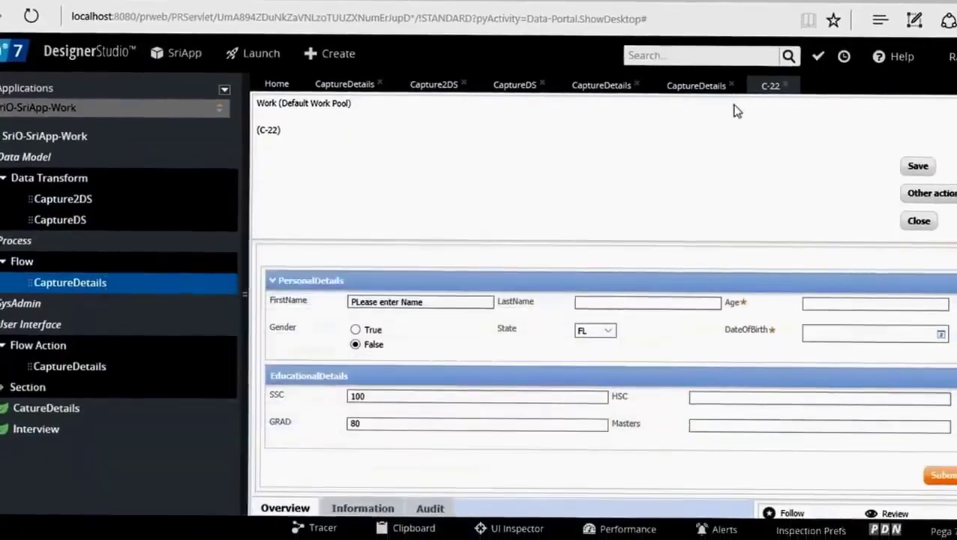
pyautogui.click(806, 290)
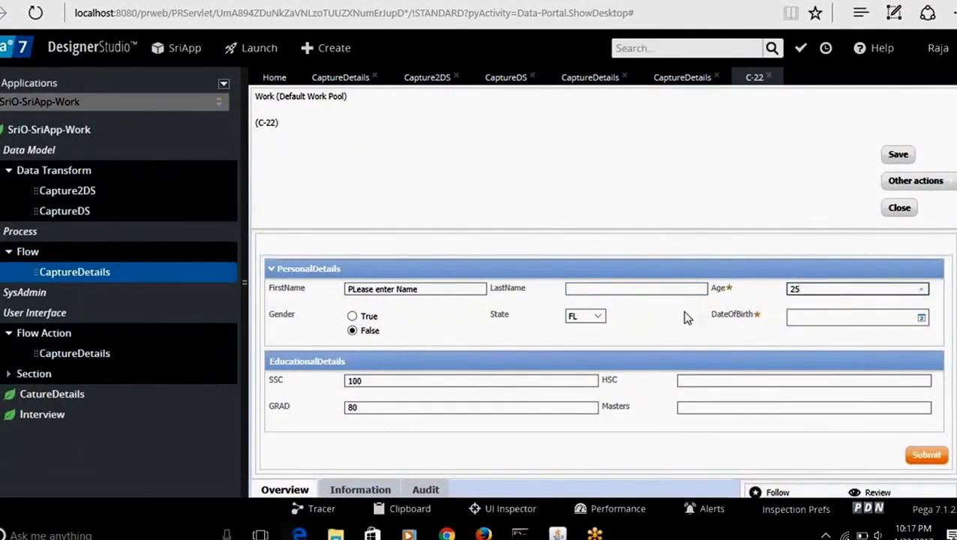
pyautogui.click(597, 315)
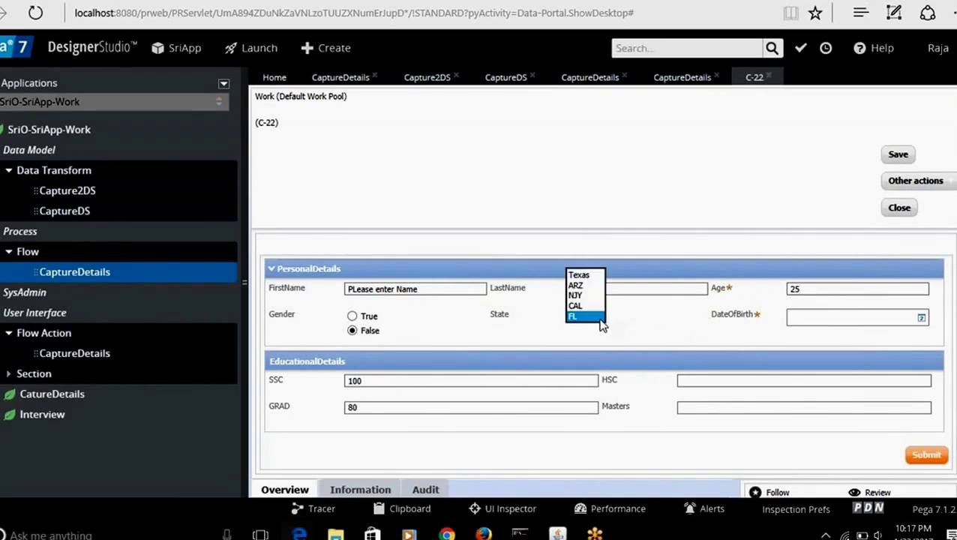
pyautogui.click(583, 297)
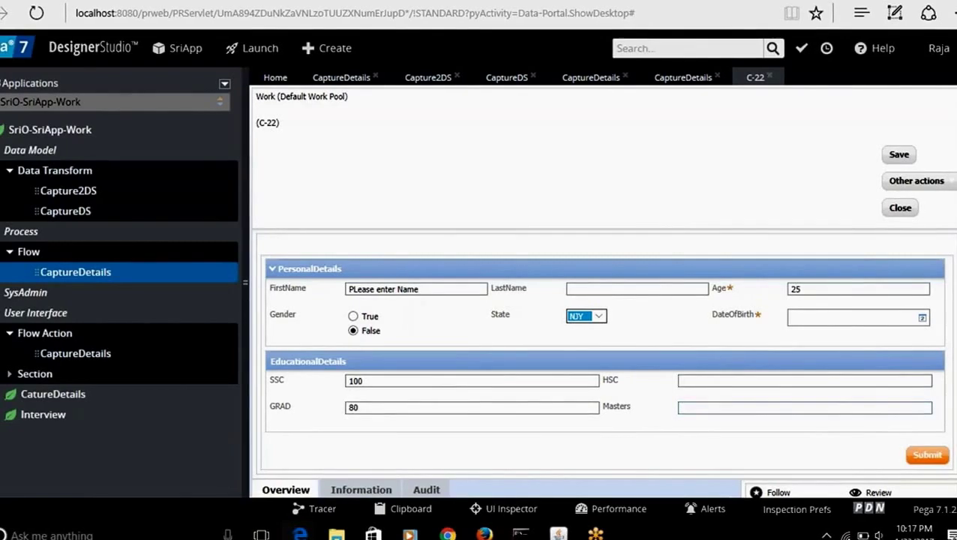
pyautogui.click(930, 456)
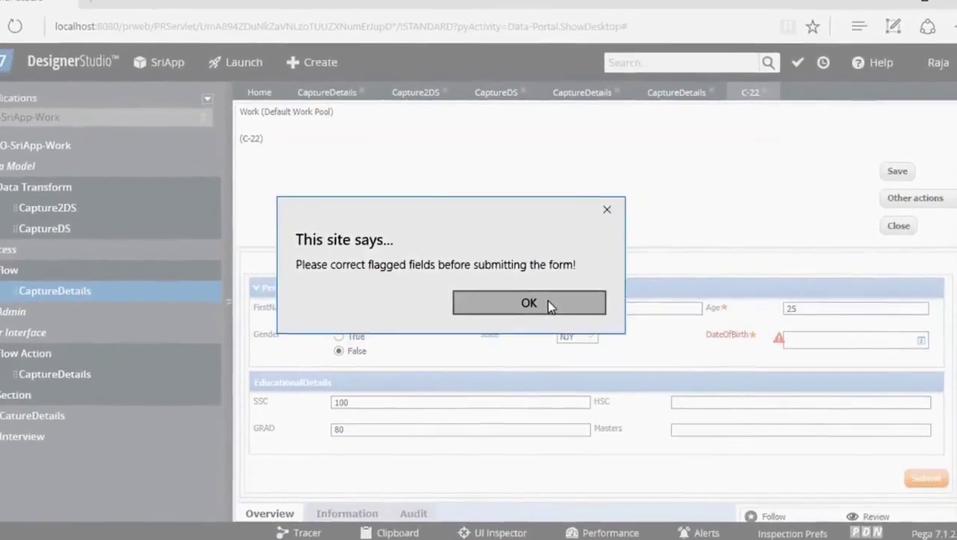
pyautogui.click(562, 283)
# Step: Fill DateOfBirth with 2/1/2016 and submit the case again
pyautogui.click(840, 329)
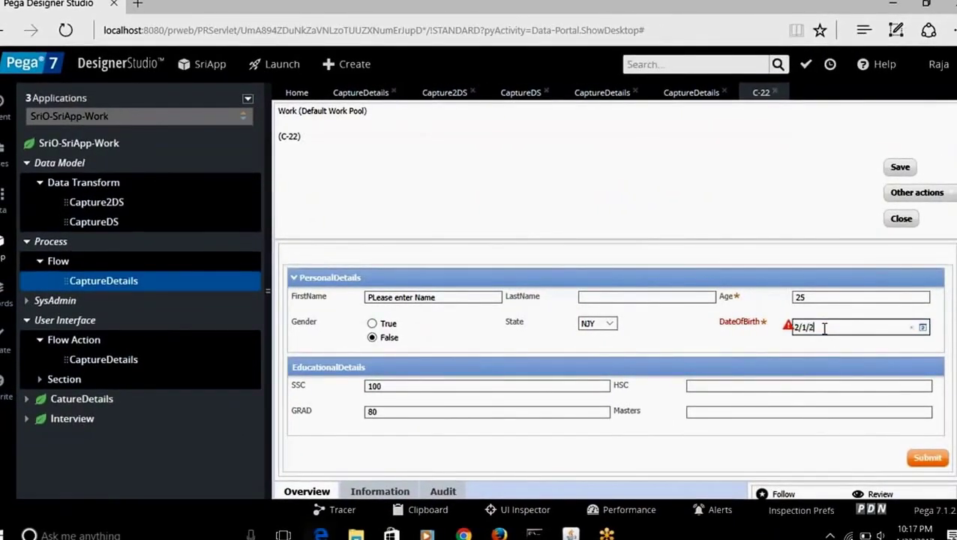
pyautogui.write('2/1/2016')
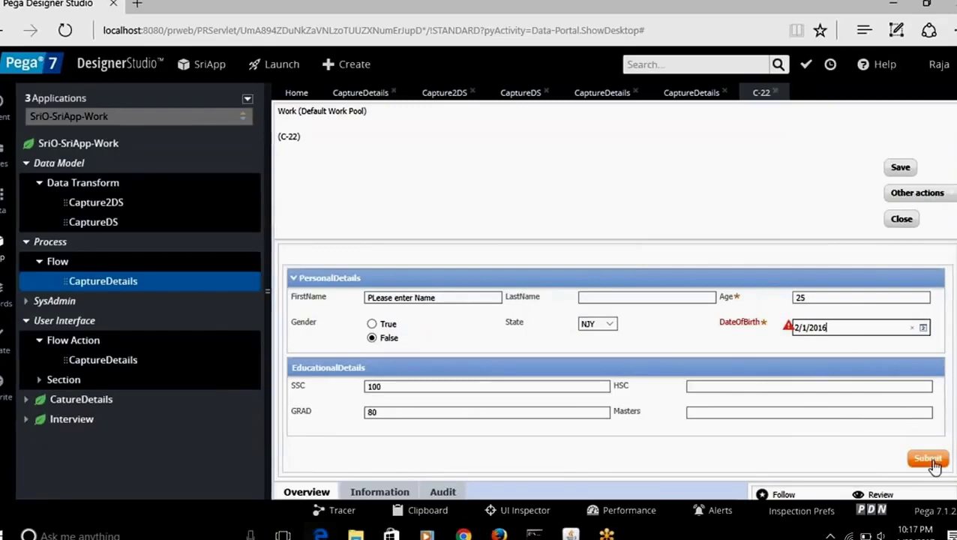
pyautogui.click(926, 457)
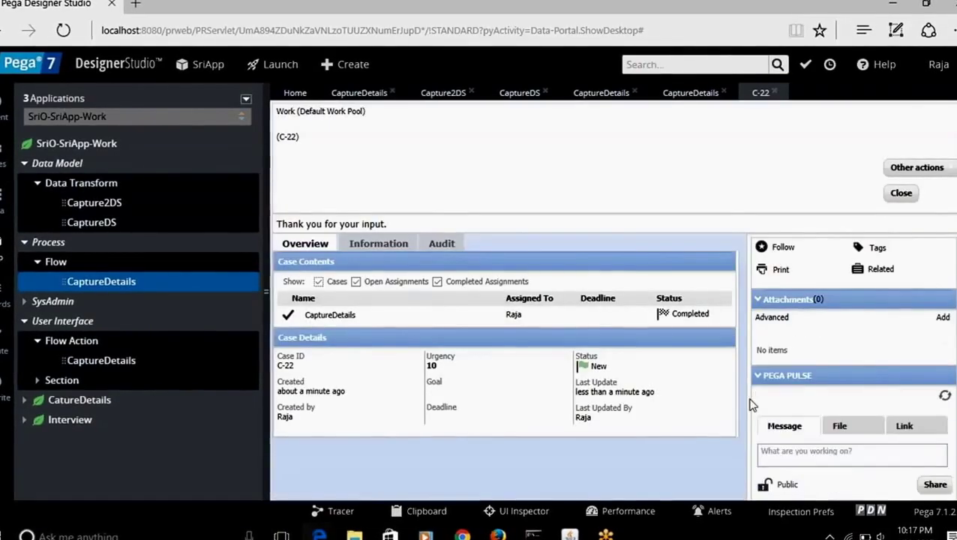
# Step: Reload C-22 in the Clipboard Viewer to check pyWorkPage's Age, DateOfBirth, LastName, Masters
pyautogui.moveTo(318, 535)
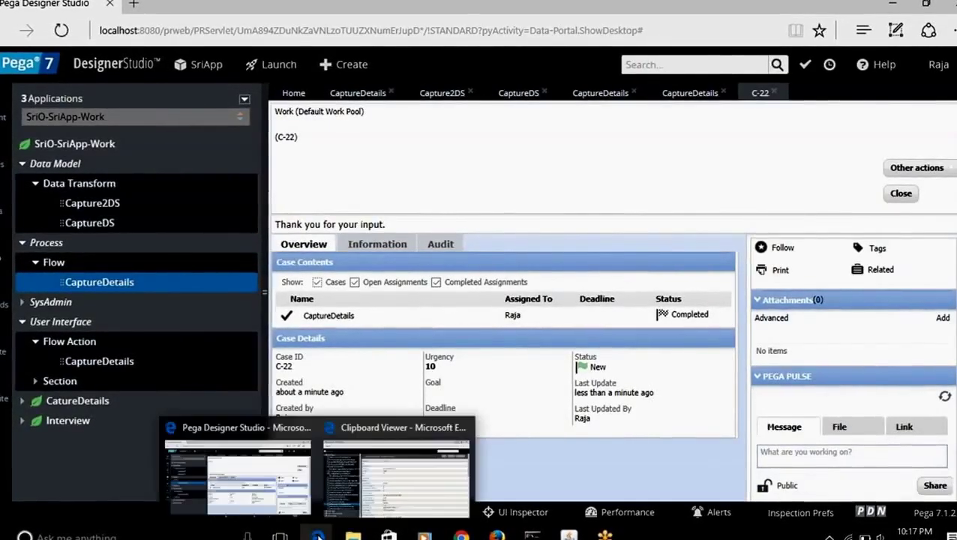
pyautogui.click(397, 487)
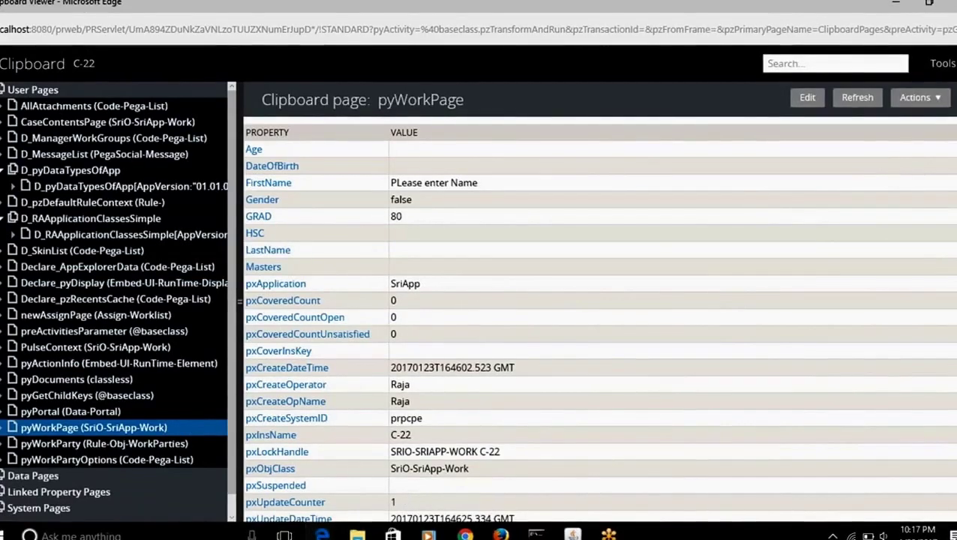
pyautogui.click(90, 66)
pyautogui.click(86, 78)
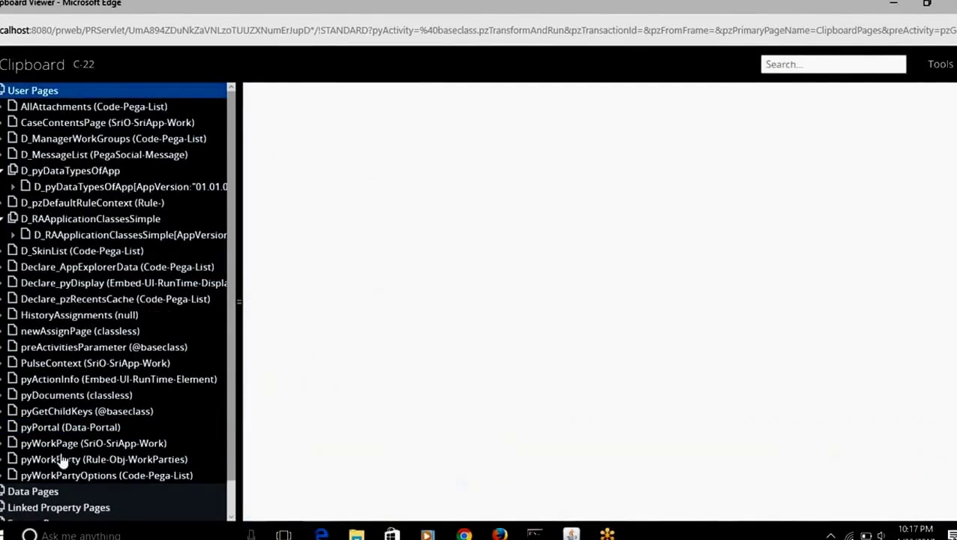
pyautogui.click(58, 444)
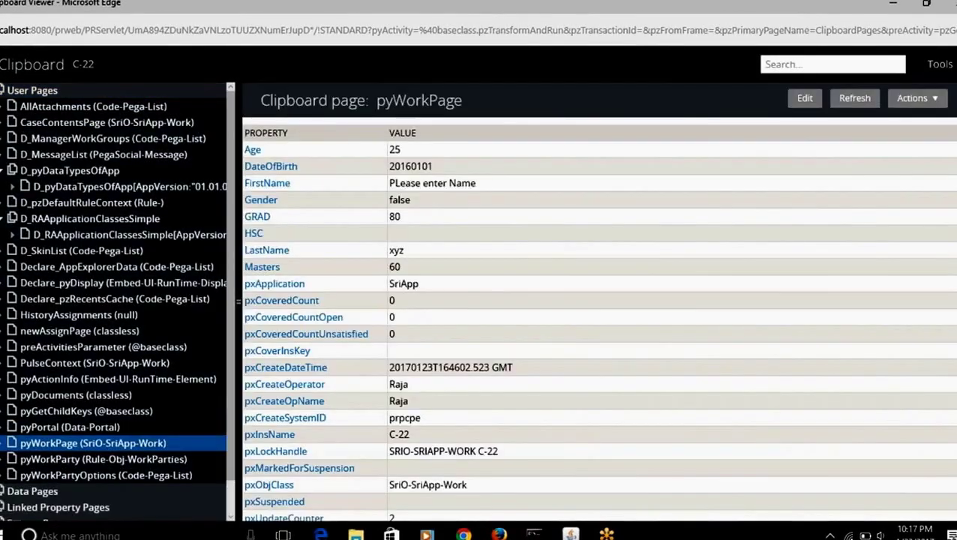